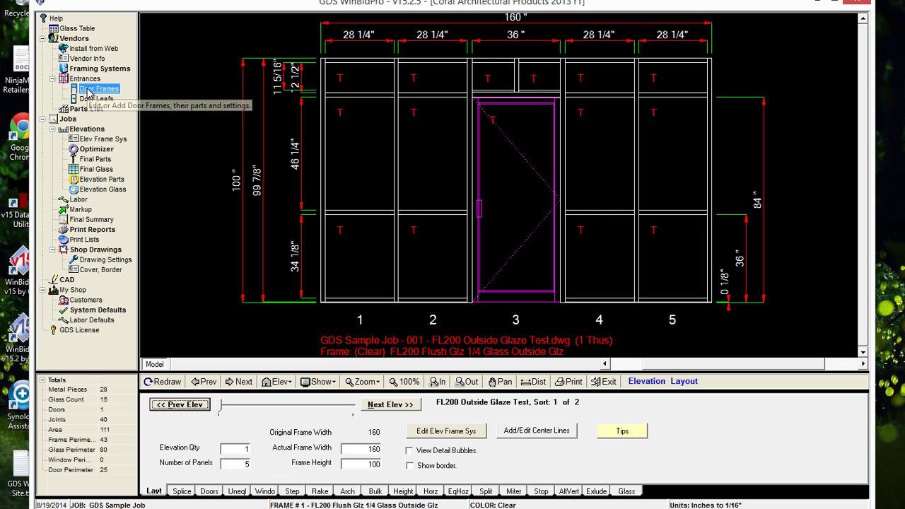
- Open the vendor's door frames list and browse the available frame descriptions
left_click(90, 92)
left_click(88, 90)
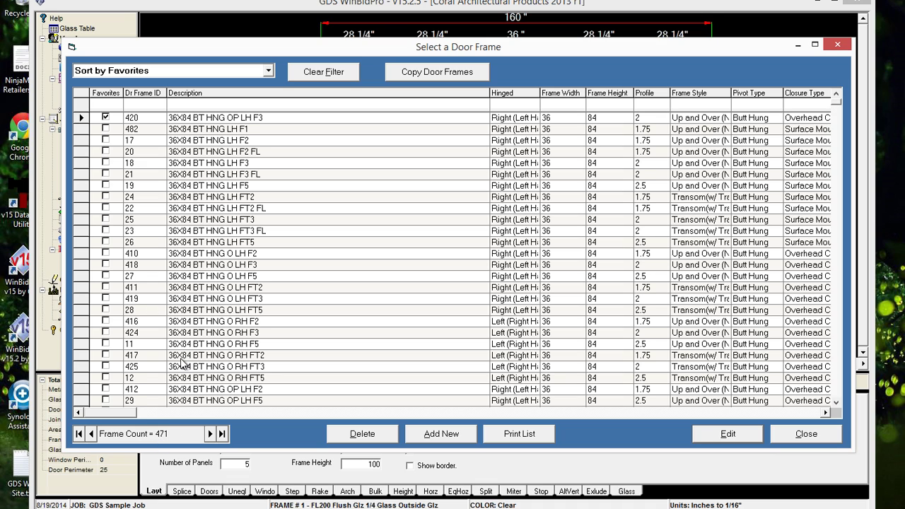
scroll(180, 363, "down", 2)
scroll(181, 364, "down", 1)
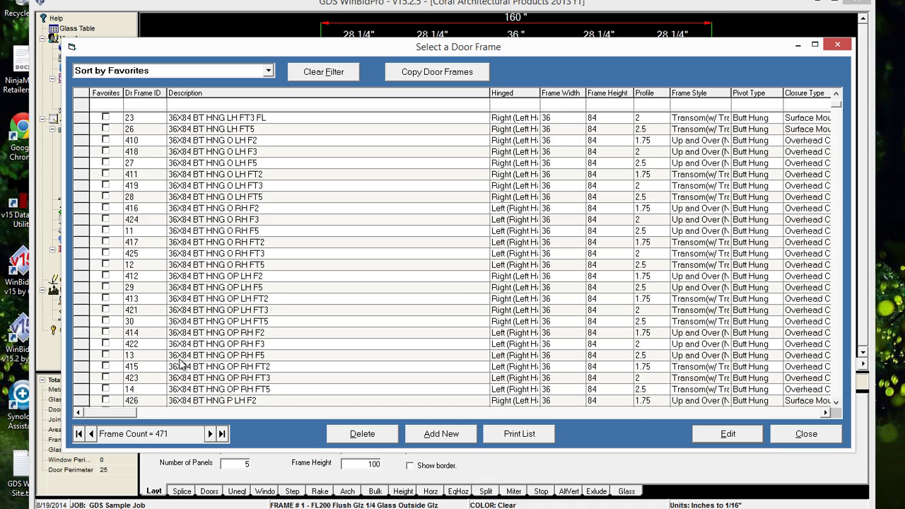
scroll(181, 363, "down", 3)
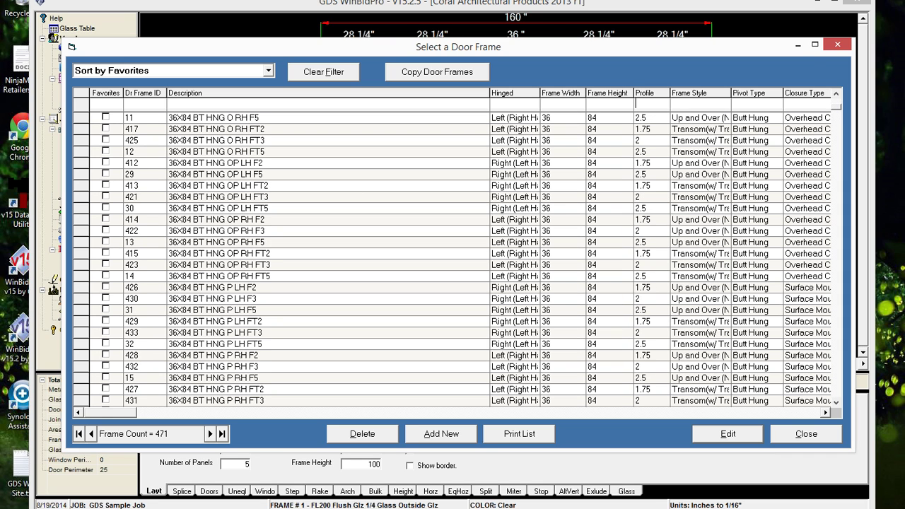
- Filter the door frames by profile "2", hinged "p", frame style "t" and pivot type "b"
type("2")
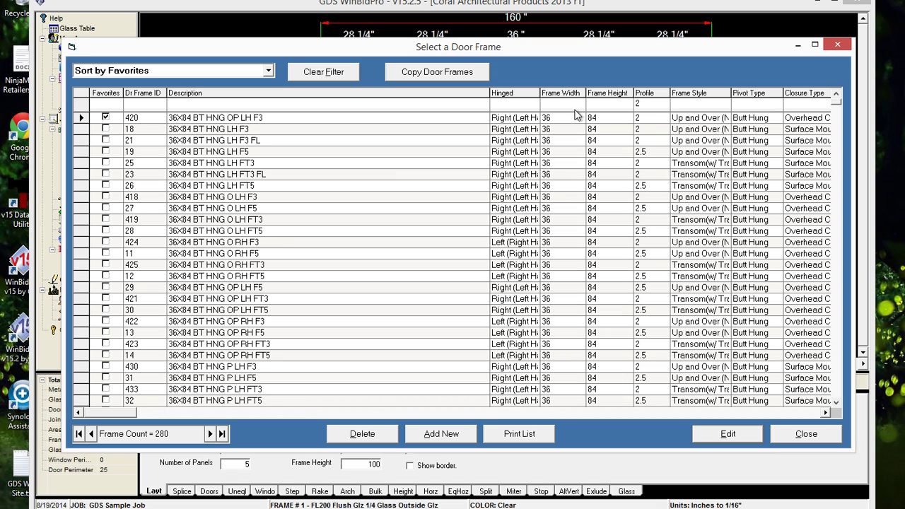
left_click(513, 104)
type("p")
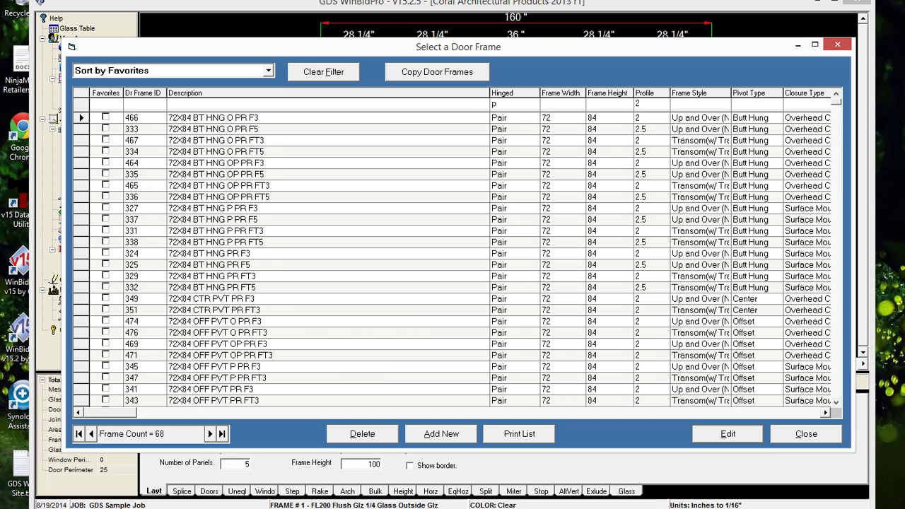
left_click(682, 107)
type("t")
left_click(751, 106)
type("b")
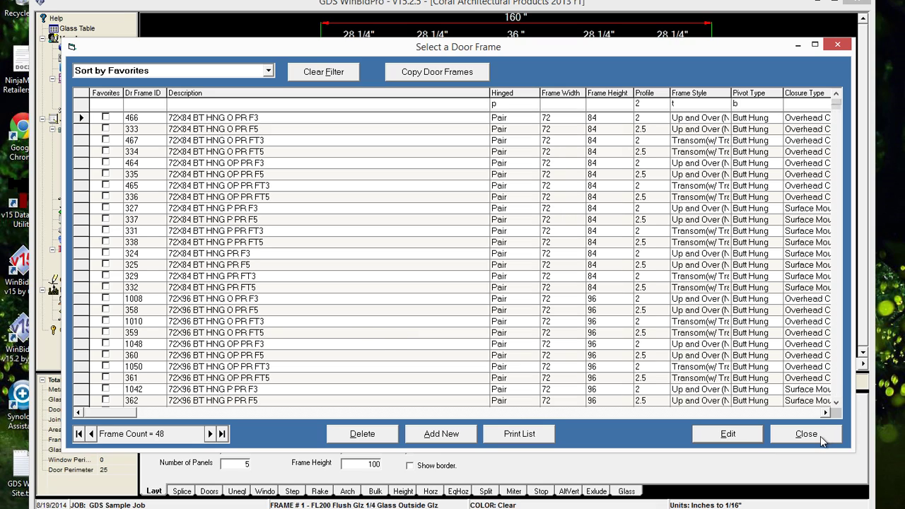
- Review the parts and settings of door frame 466, 72X84 BT HNG O PR F3, and close the door frame list
left_click(725, 434)
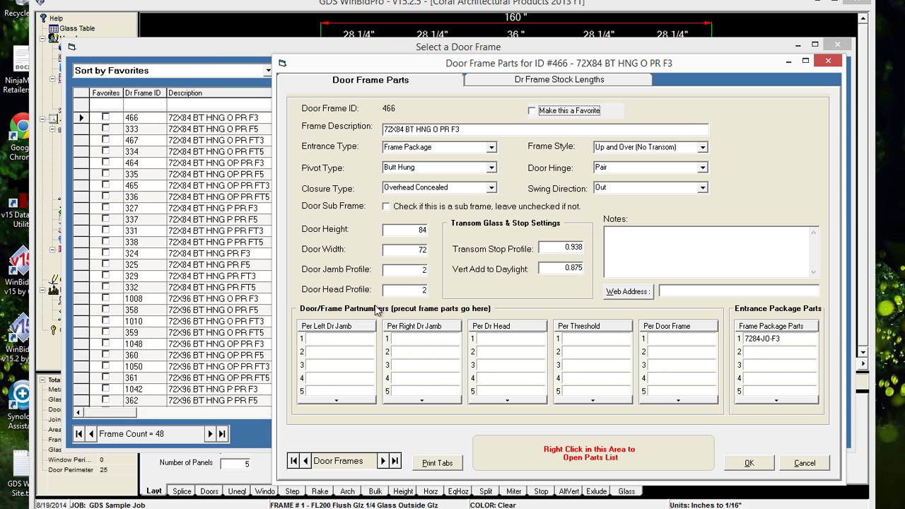
left_click(769, 464)
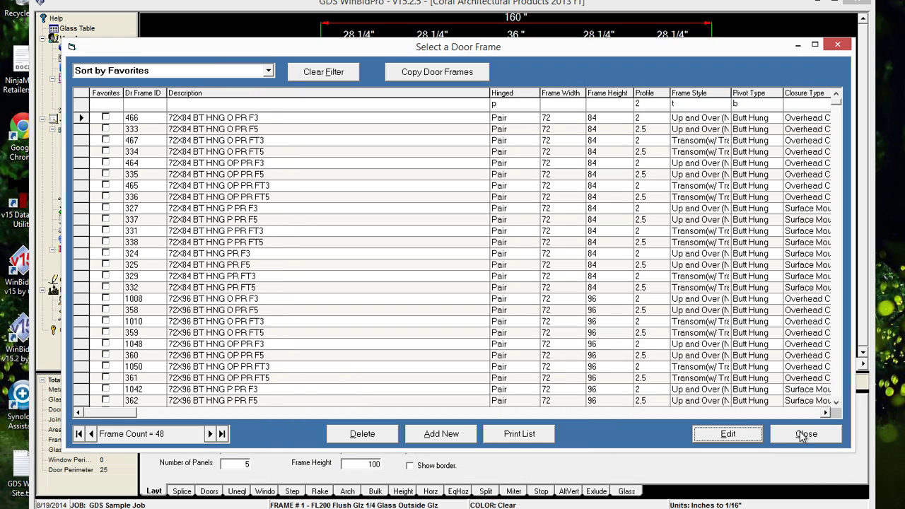
left_click(804, 434)
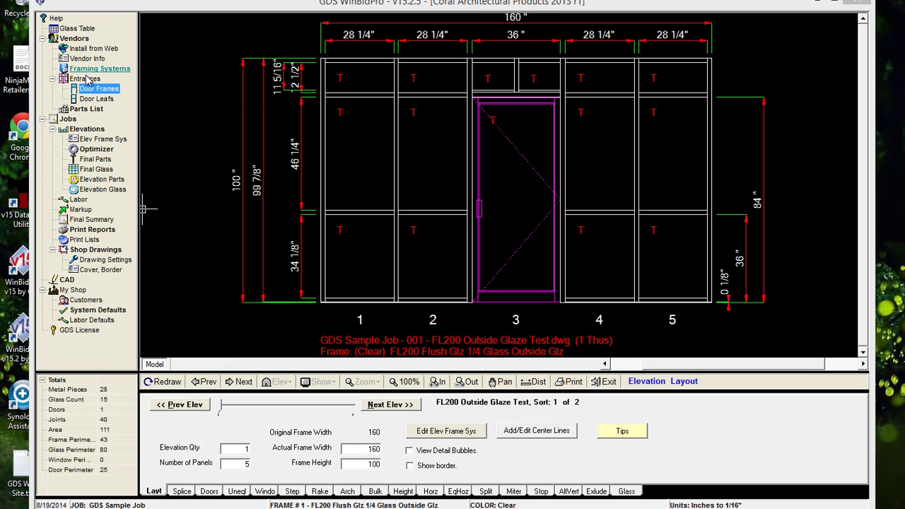
- Open the entrance configurations and append "Narrow Surface Mnt" to the description of entrance 27
left_click(85, 78)
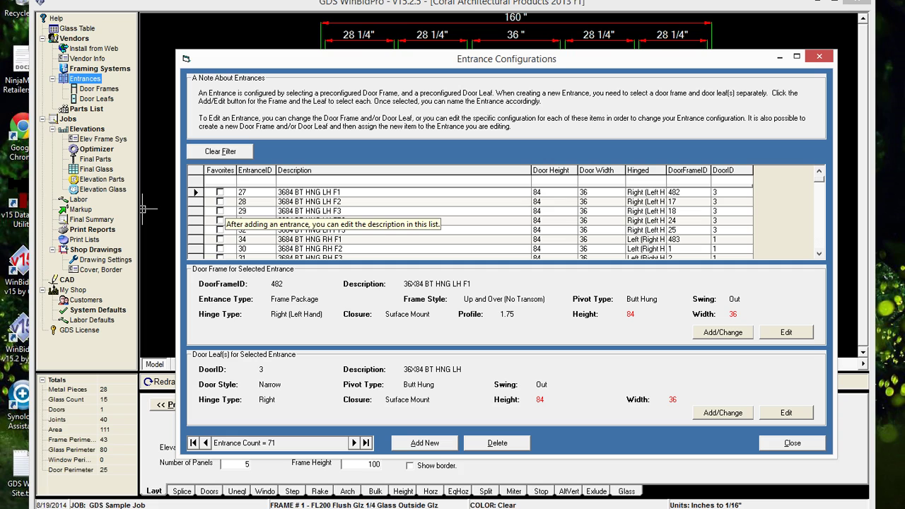
left_click(309, 191)
left_click(304, 191)
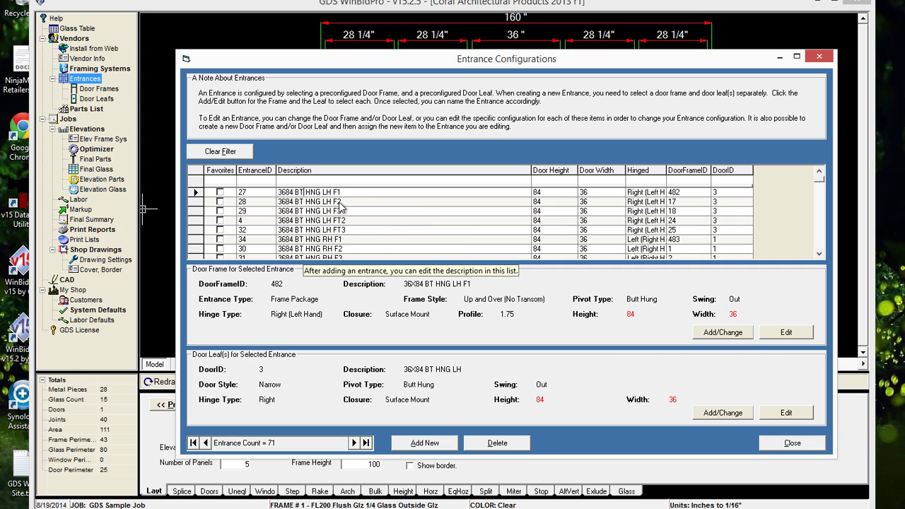
key("End")
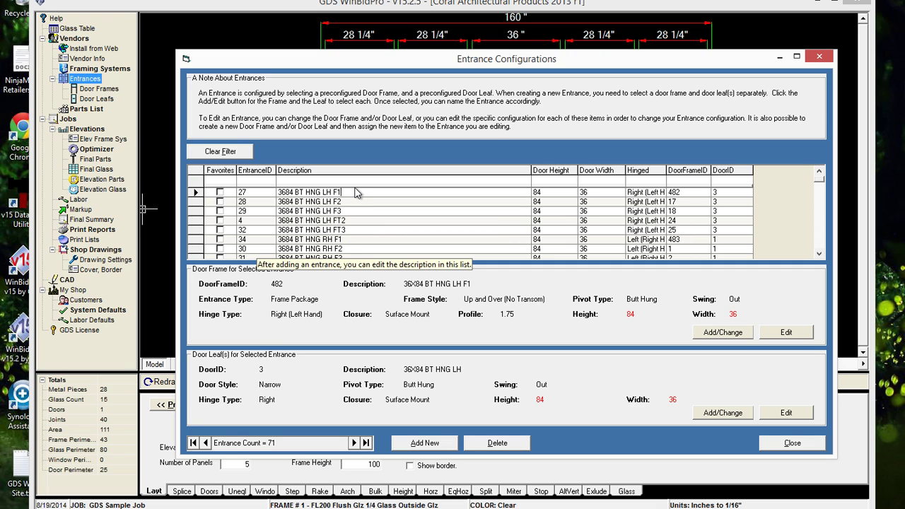
type("Narrow Surface Mnt")
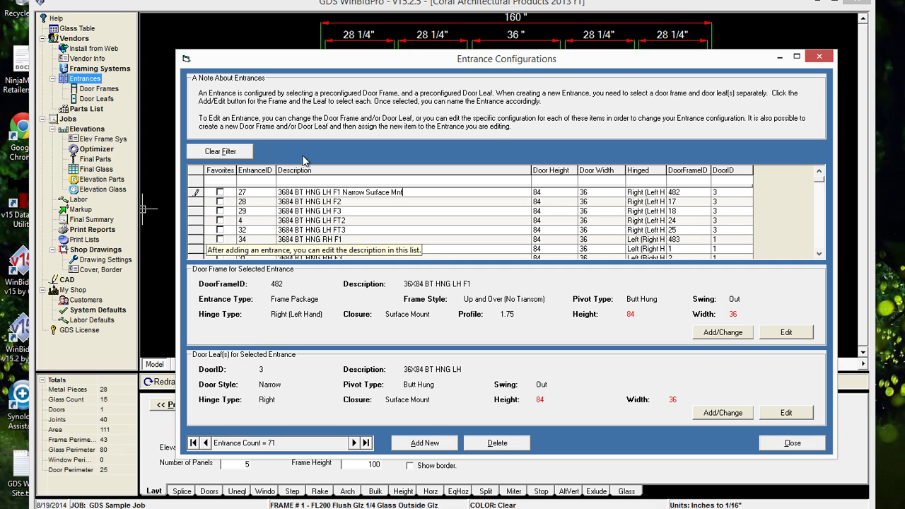
- Filter the entrances by the description text "sur", and clear the filter
left_click(324, 210)
left_click(318, 181)
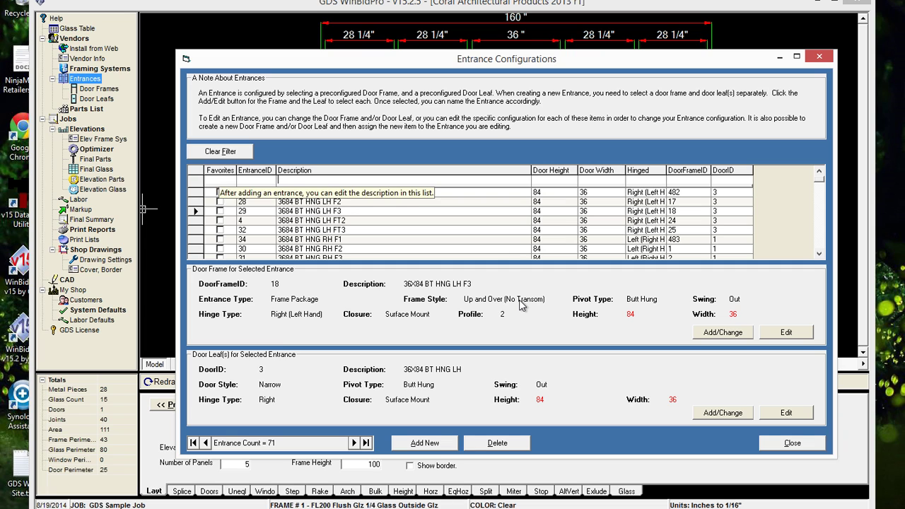
type("sur")
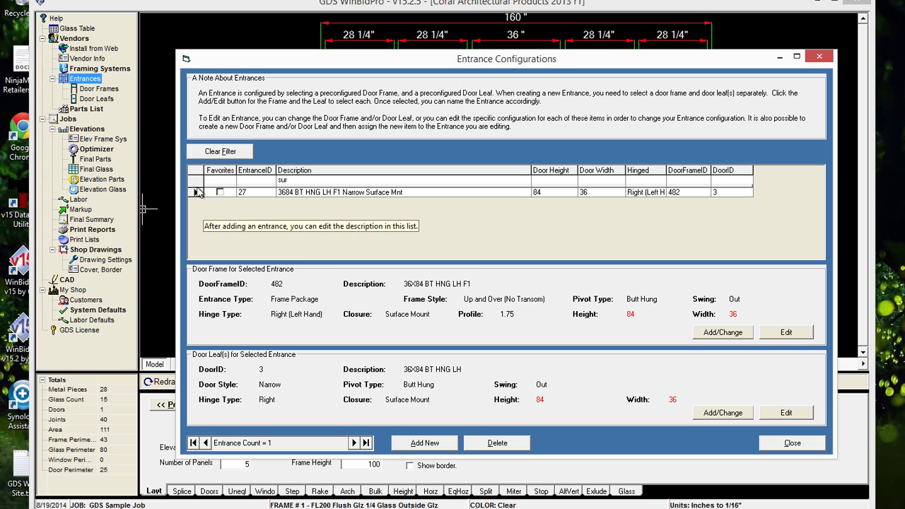
left_click(248, 150)
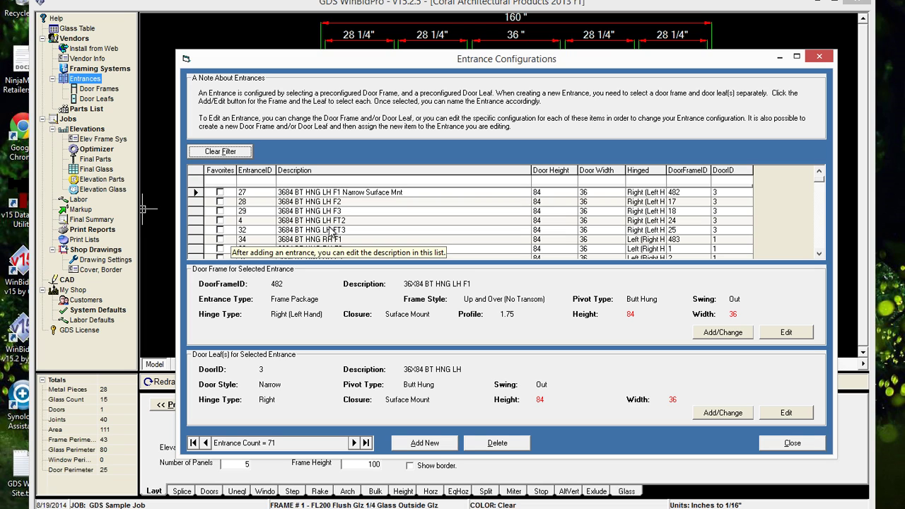
- Examine the door frame and door leaf details of entrances 65, 24 and 41
left_click(422, 243)
scroll(421, 244, "down", 5)
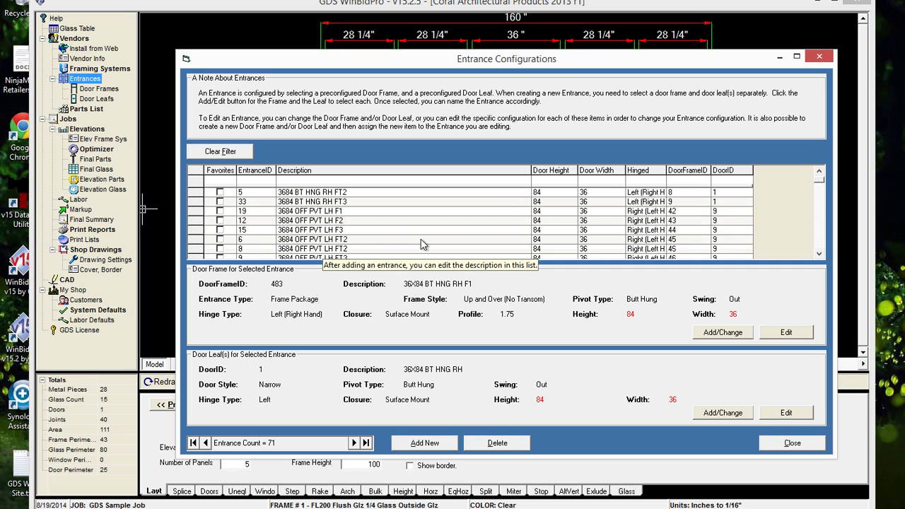
scroll(422, 244, "down", 1)
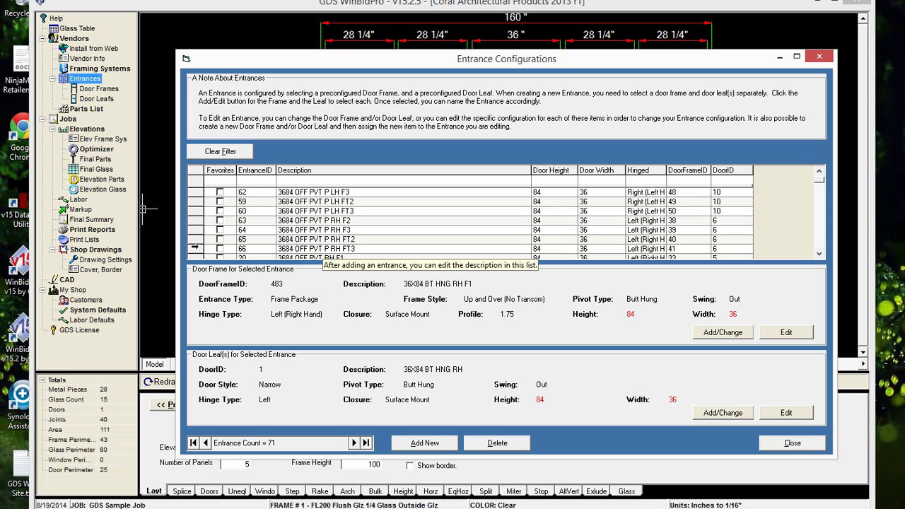
left_click(193, 239)
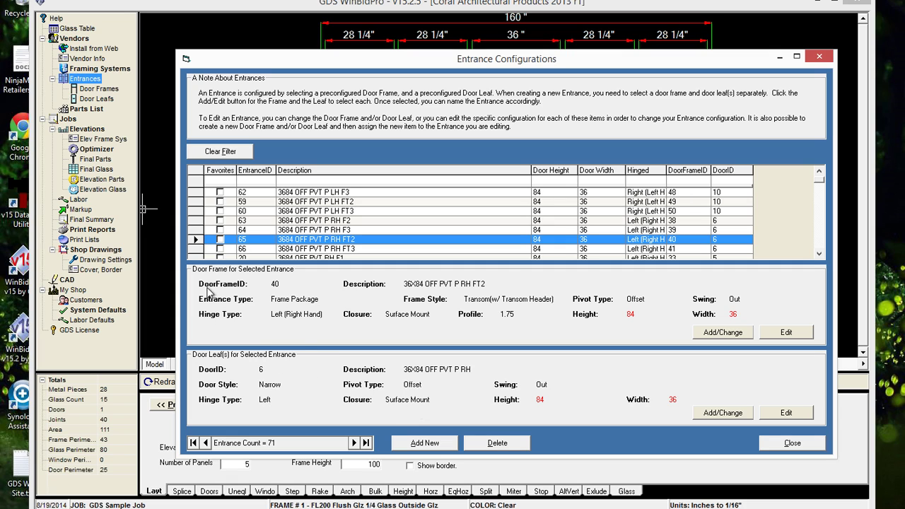
scroll(286, 225, "down", 2)
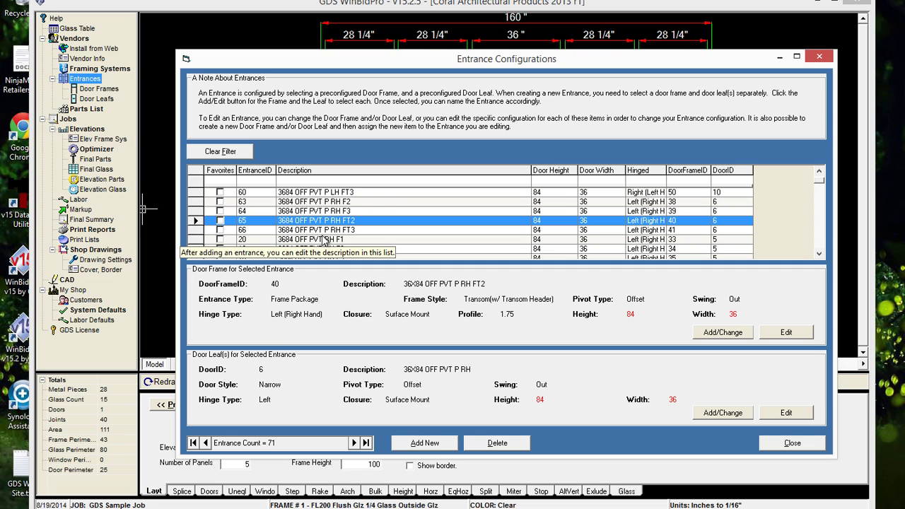
scroll(233, 233, "down", 4)
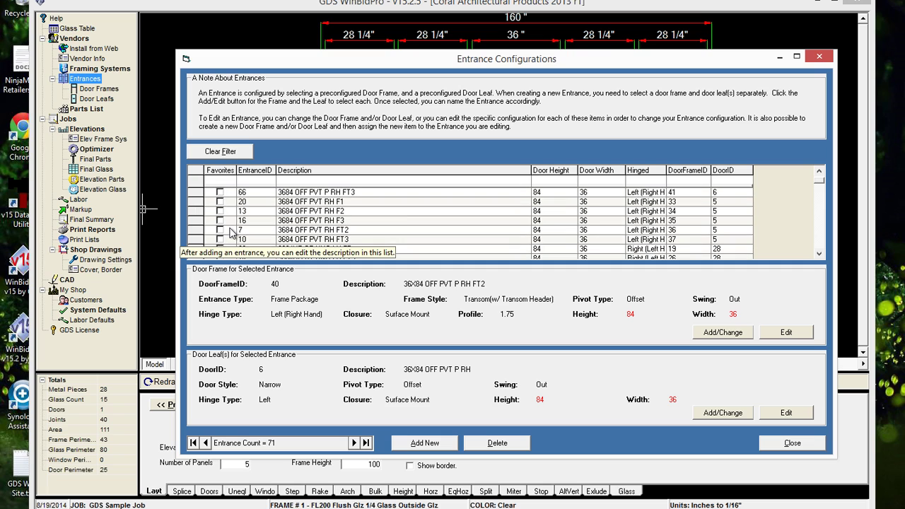
scroll(230, 233, "down", 5)
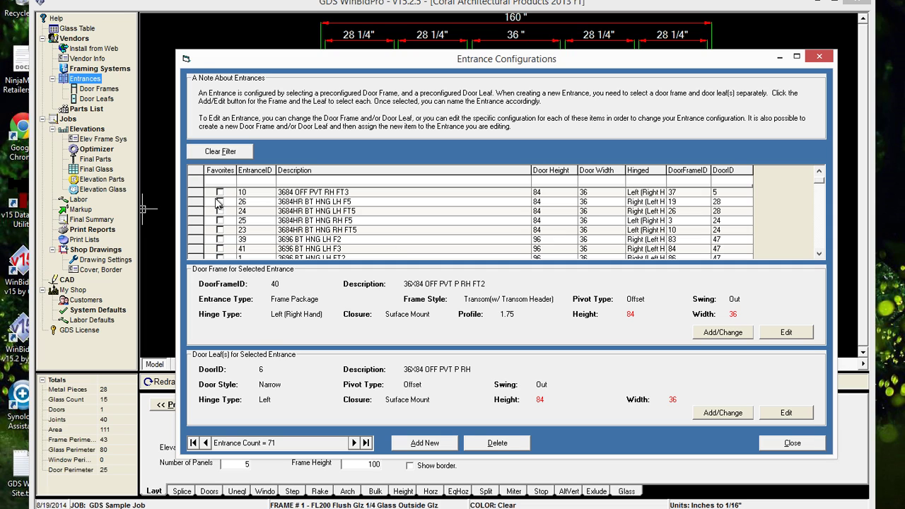
left_click(195, 211)
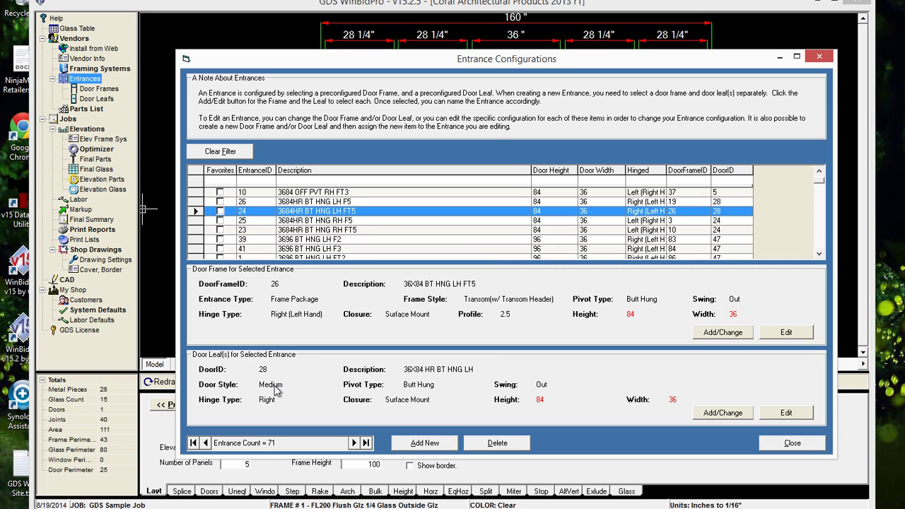
left_click(209, 249)
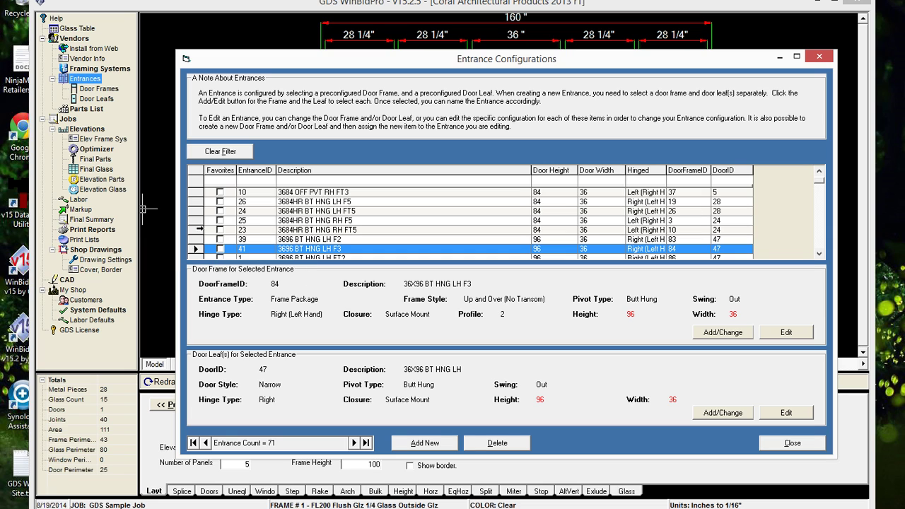
- Append "Medium Surface Mnt" to the description of entrance 26, 3684HR BT HNG LH F5
left_click(302, 212)
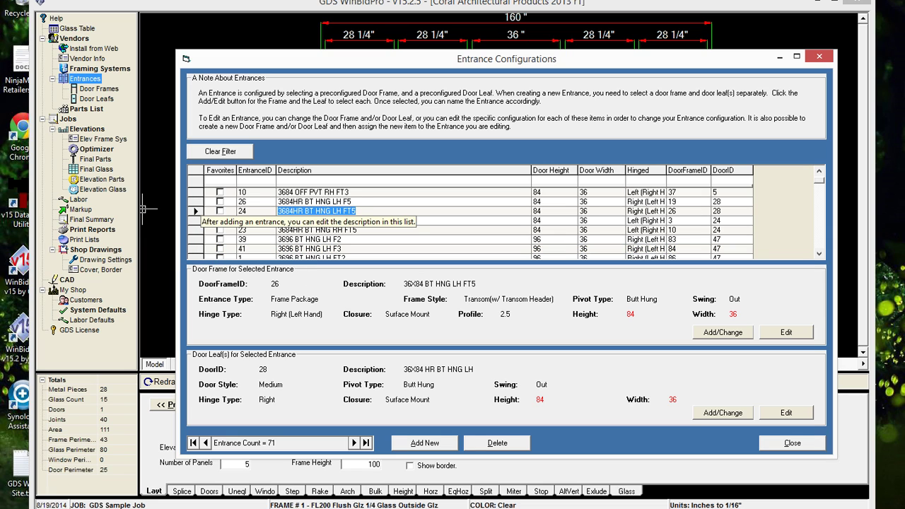
key("Up")
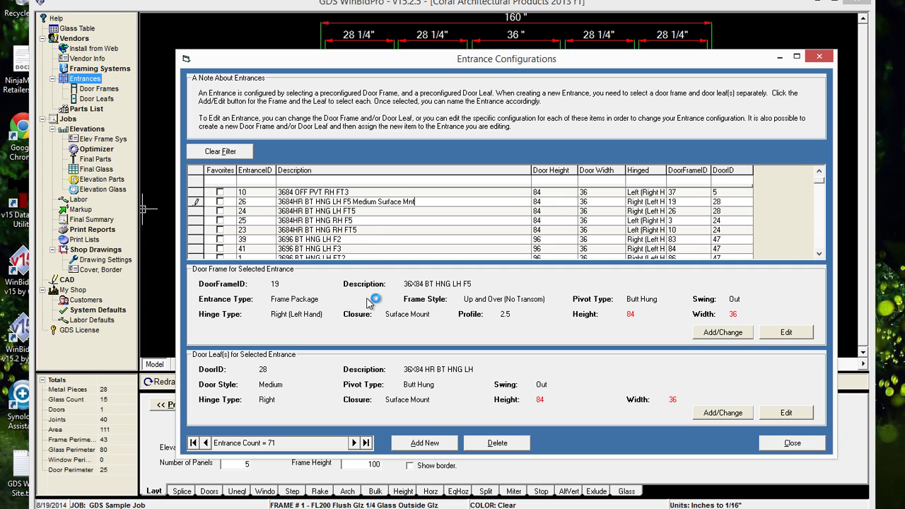
left_click(364, 213)
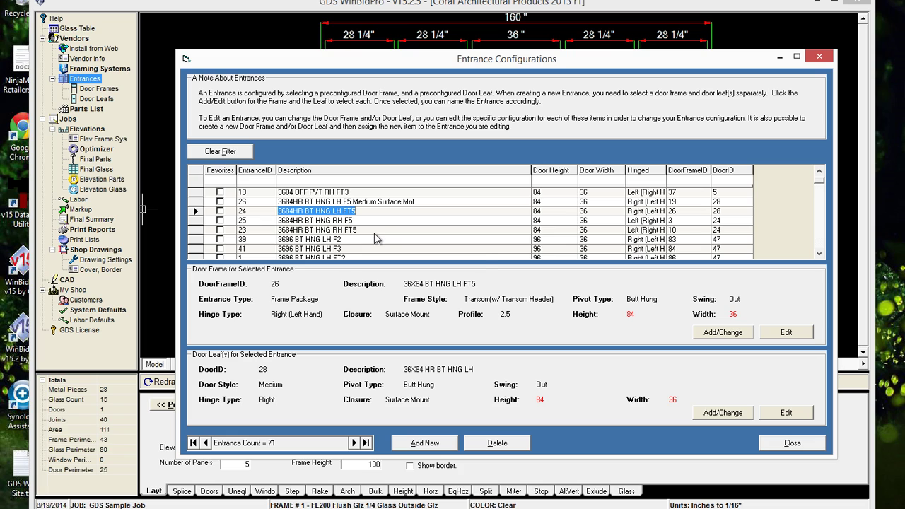
left_click(221, 230)
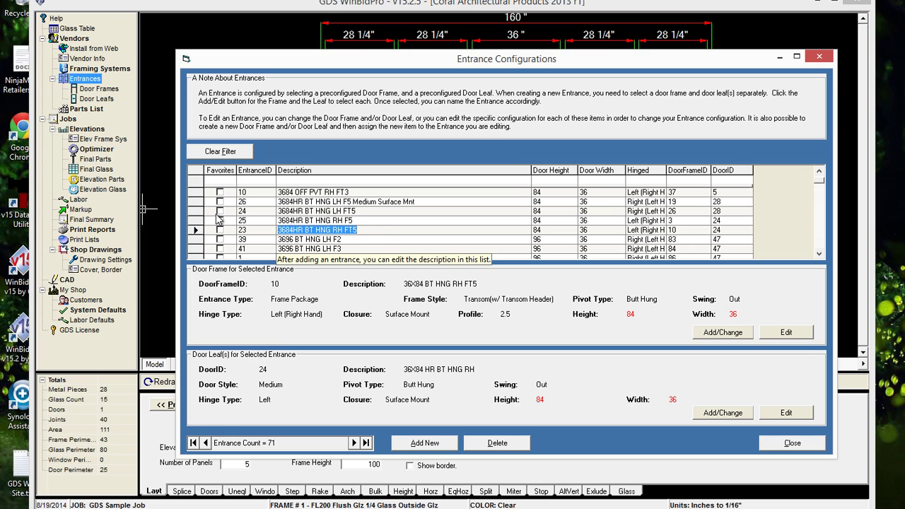
- Add a new entrance named "Pizza Kitchen Del Mar" and filter the door frames offered for it by profile "2"
left_click(426, 445)
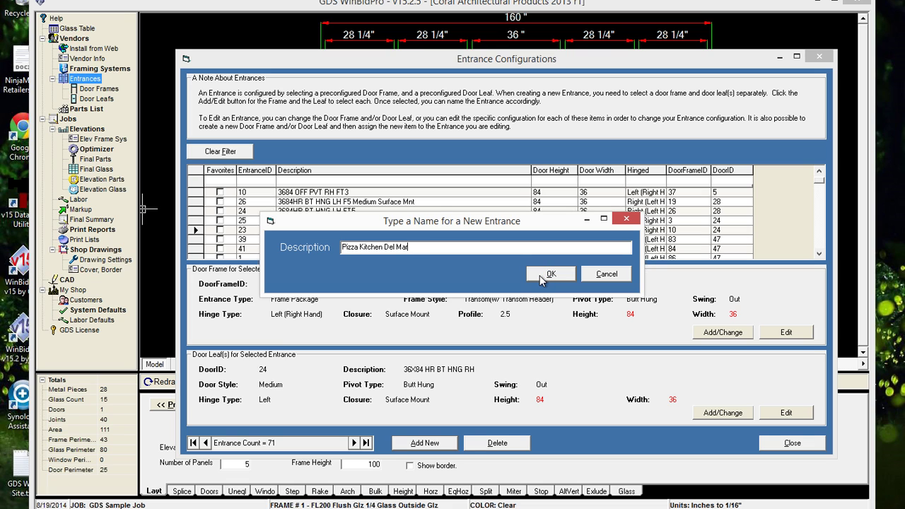
left_click(541, 279)
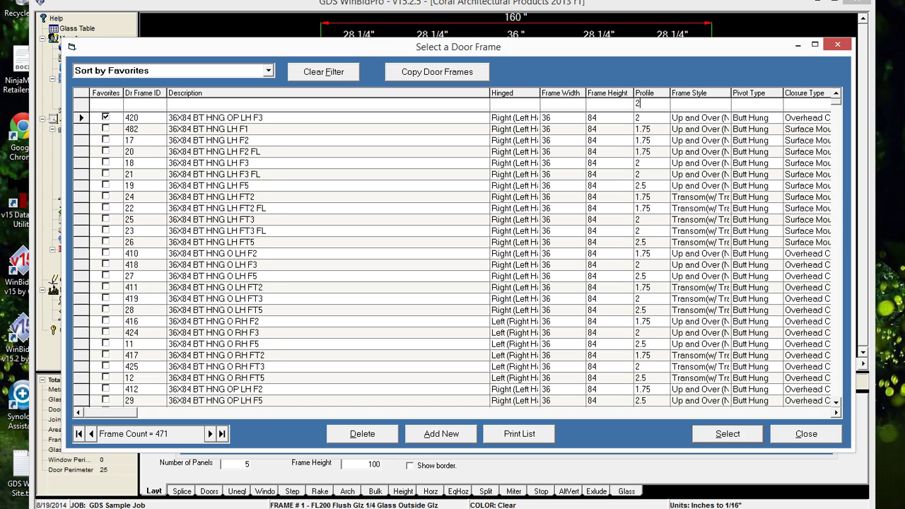
type("2")
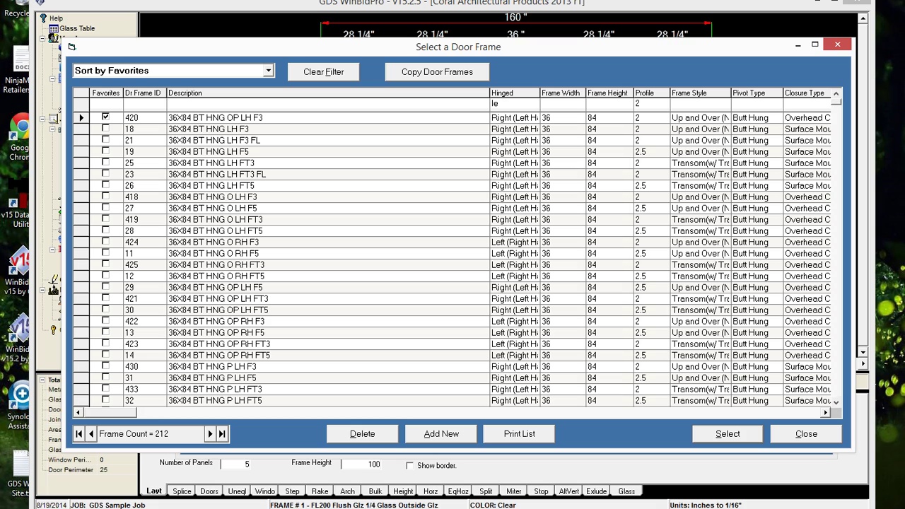
type("left")
key("BackSpace")
key("BackSpace")
key("BackSpace")
key("BackSpace")
- Narrow the door frames to description "rh", frame style "transom(" and pivot type "b", widening the Frame Style column
type("rh")
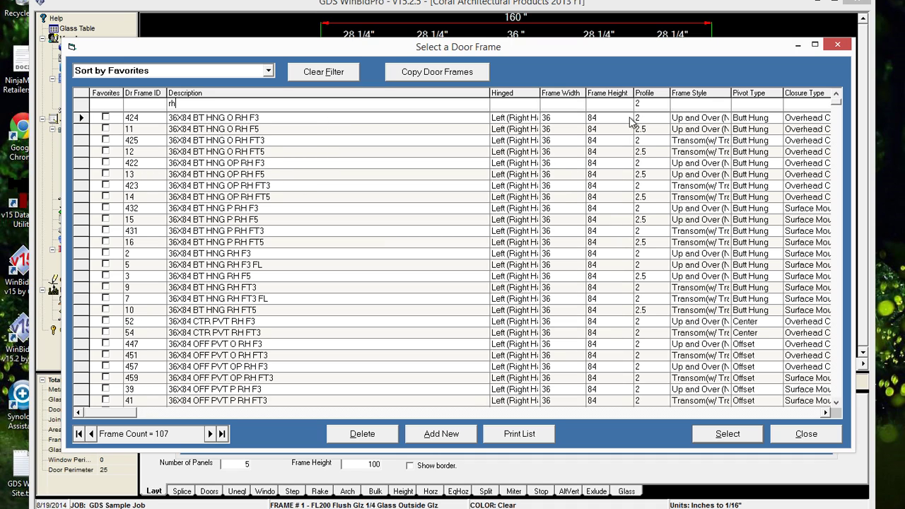
left_click(672, 103)
type("trans")
left_click_drag(730, 93, 770, 93)
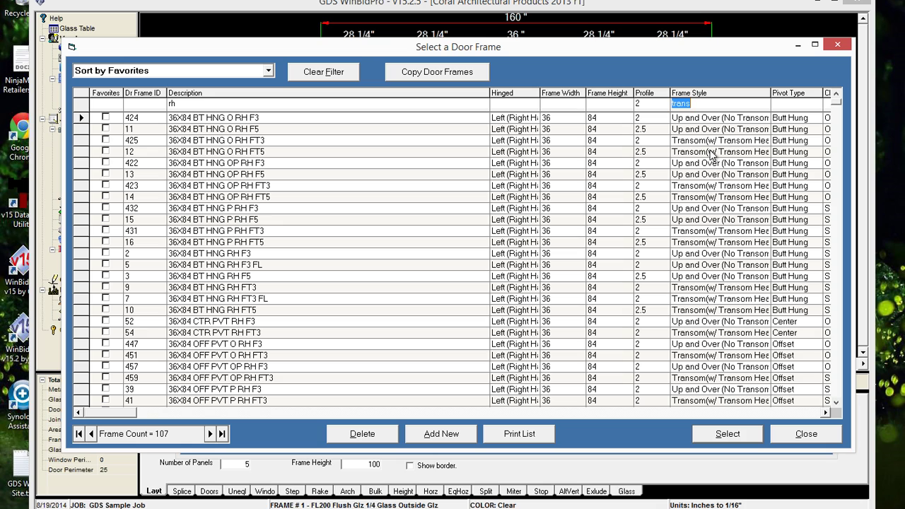
type("transom(")
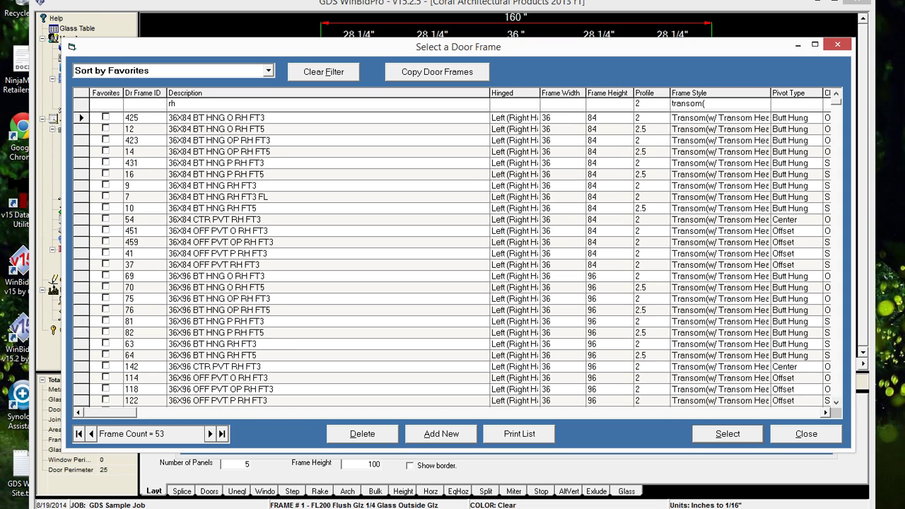
type("b")
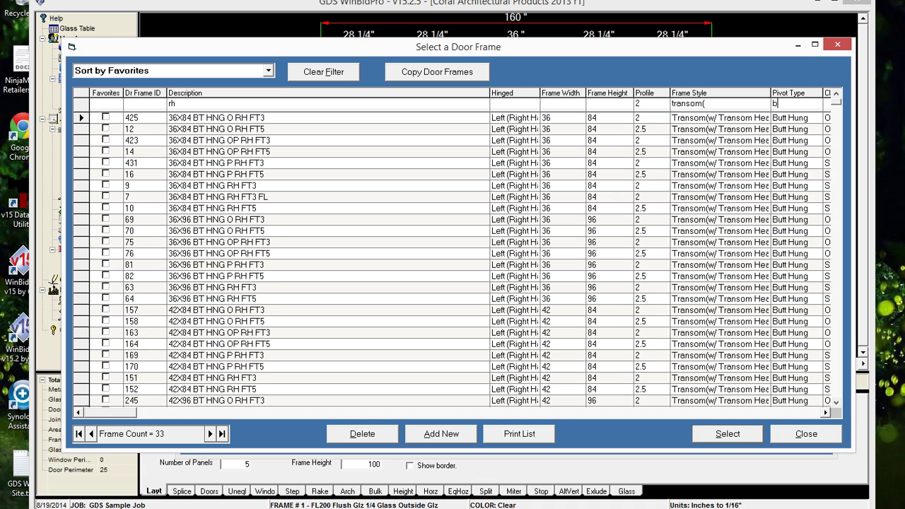
- Change the pivot type filter to "of" and assign door frame 206, 42X84 OFF PVT OP RH FT3, to the new entrance
key("BackSpace")
type("of")
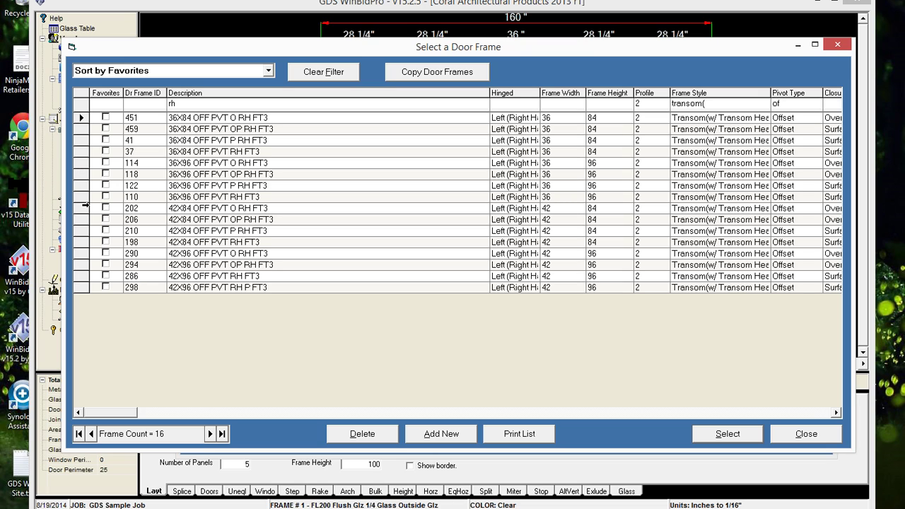
left_click(82, 219)
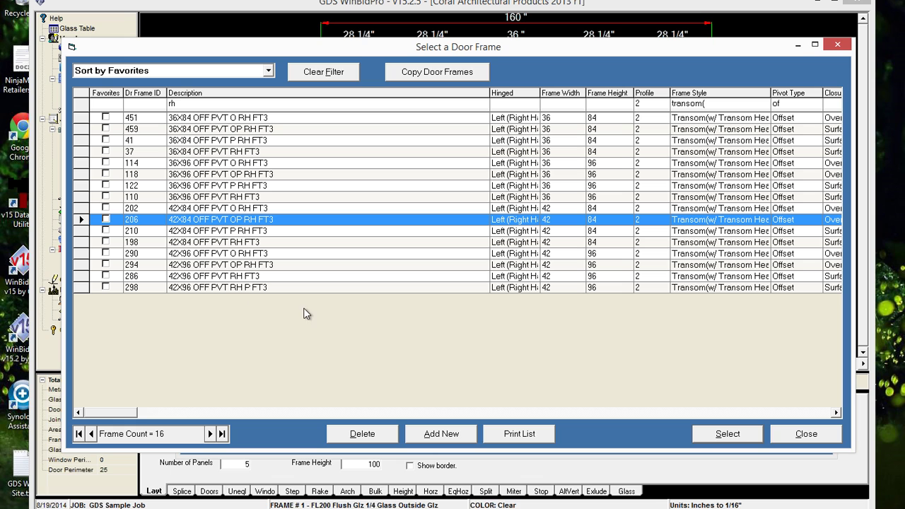
left_click(728, 433)
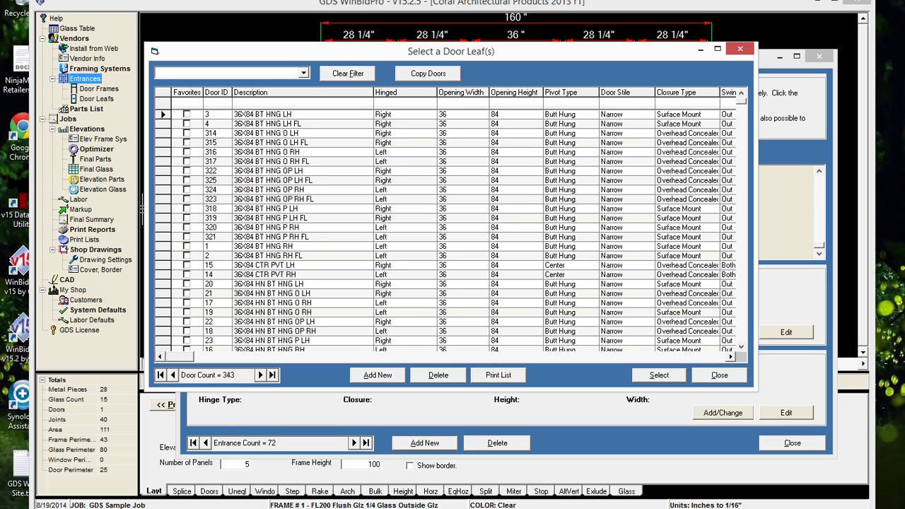
- Filter the door leaves by opening width "42", door stile "medi" and pivot type "of"
left_click(459, 102)
type("42")
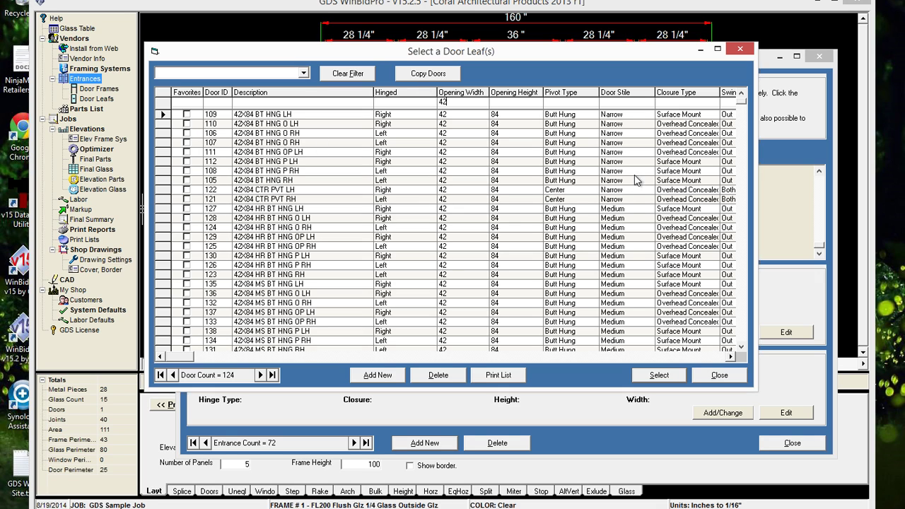
left_click(622, 102)
type("medi")
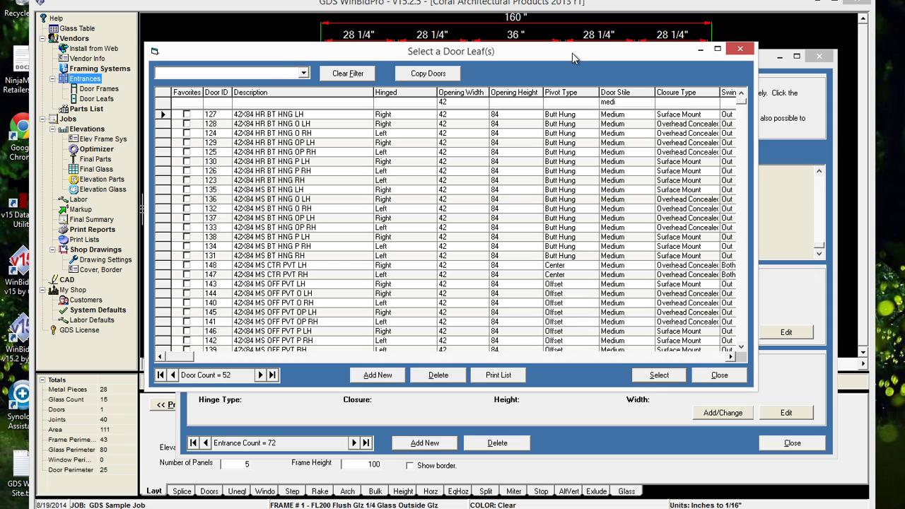
left_click(564, 103)
type("of")
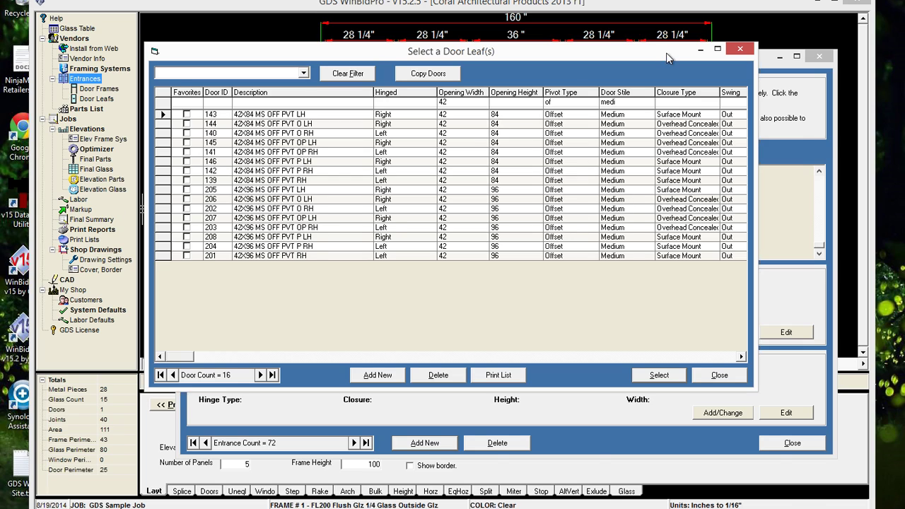
- Compare the door leaves with the chosen frame's details and assign leaf 203, 42X96 MS OFF PVT OP RH, to the entrance
left_click_drag(666, 53, 701, 349)
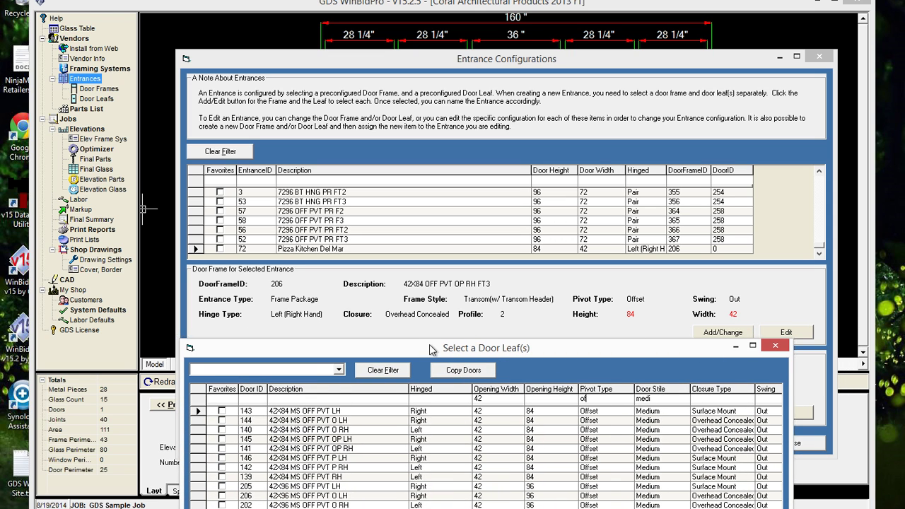
left_click_drag(621, 352, 609, 200)
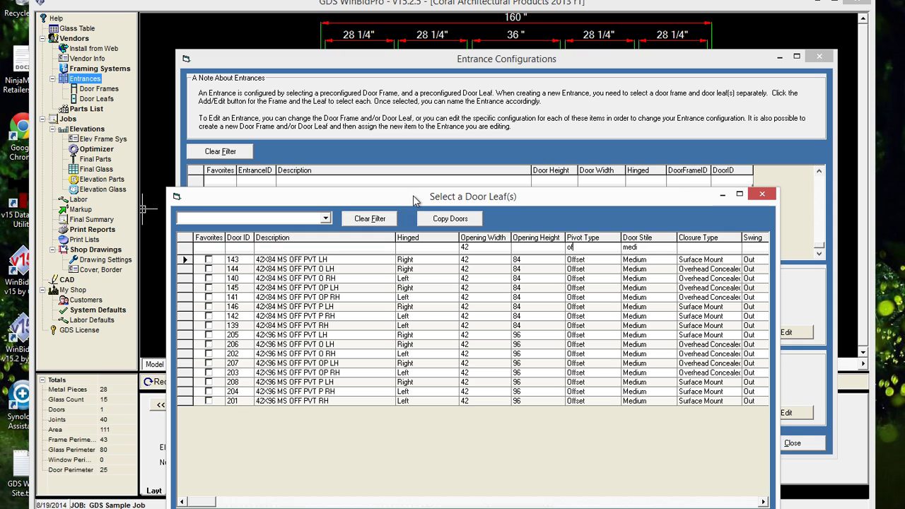
left_click_drag(415, 200, 486, 330)
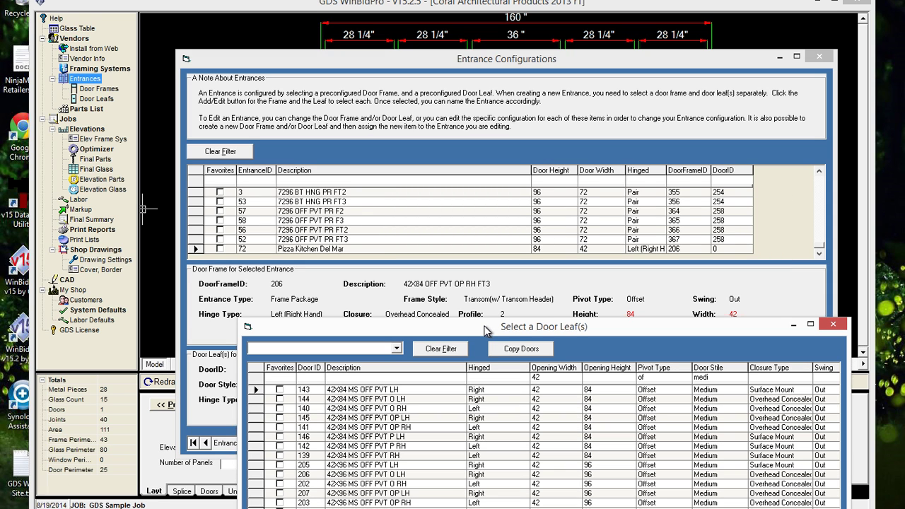
left_click_drag(486, 330, 464, 134)
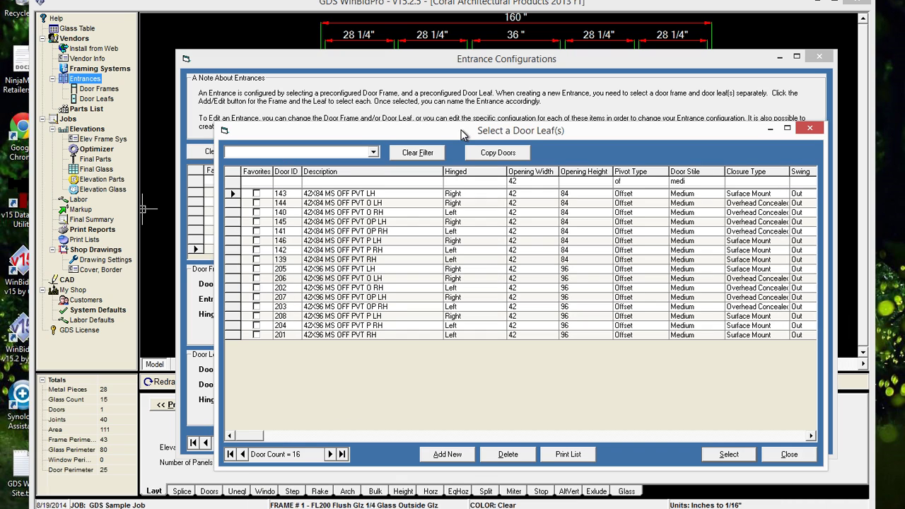
left_click(231, 306)
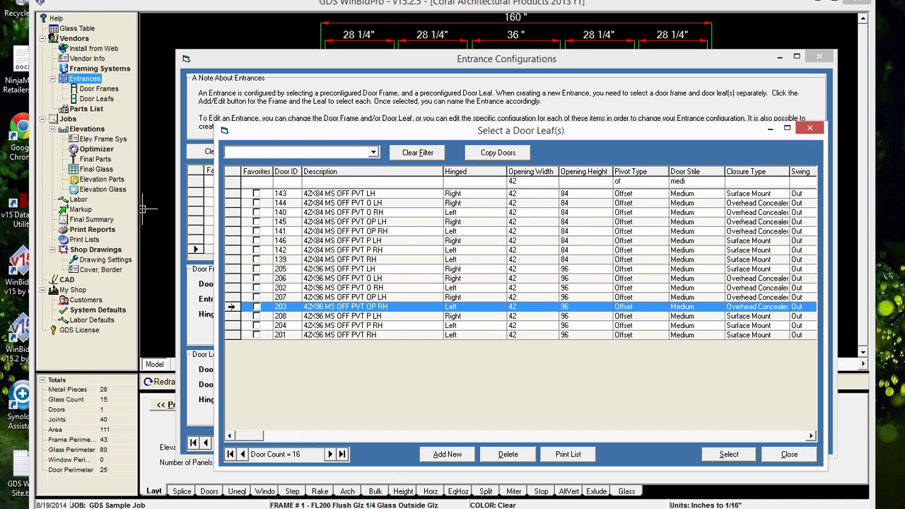
left_click(735, 453)
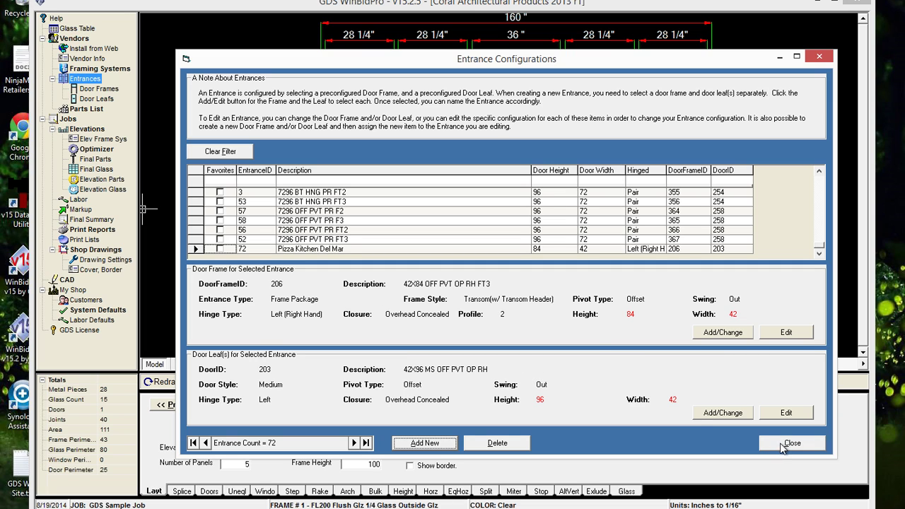
- Rename entrance 72 "Pizza Kitchen Del Mar 2in 42x84 Left Hinge" and mark it as a favorite, finding it with the description filter "pizz"
left_click(362, 250)
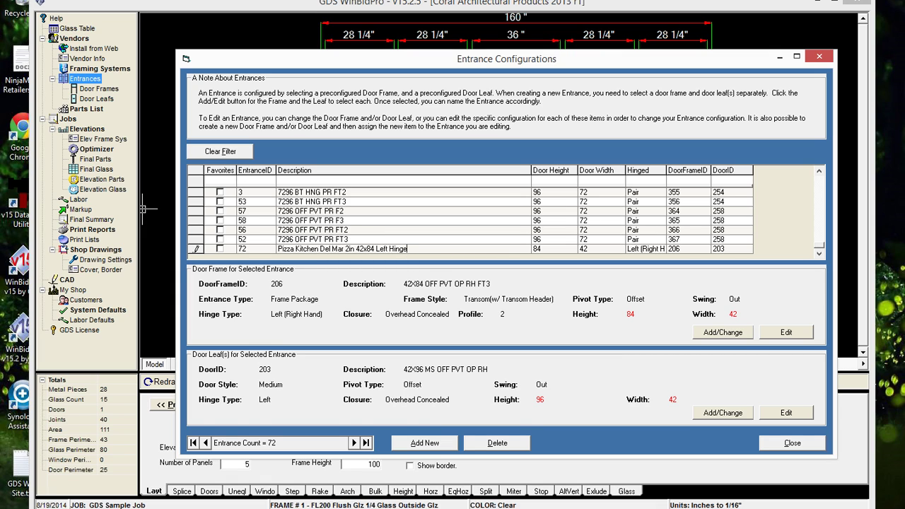
left_click(347, 230)
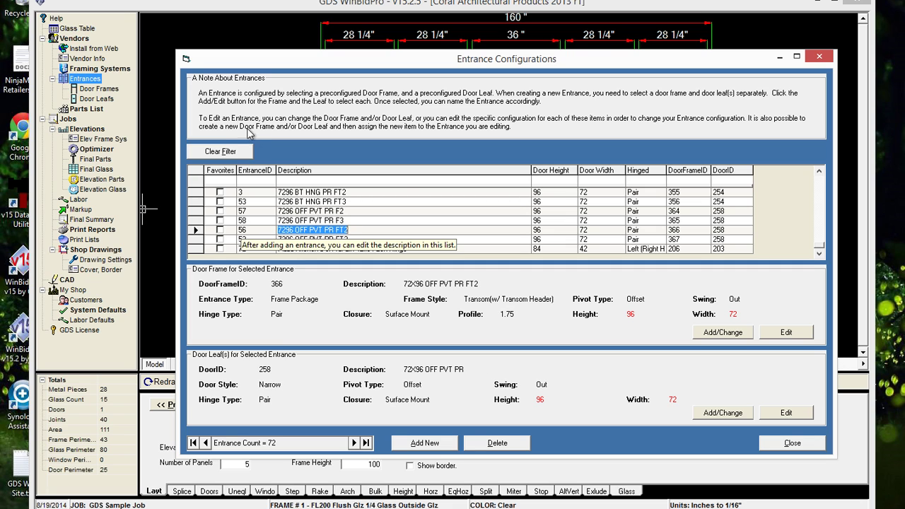
left_click(239, 151)
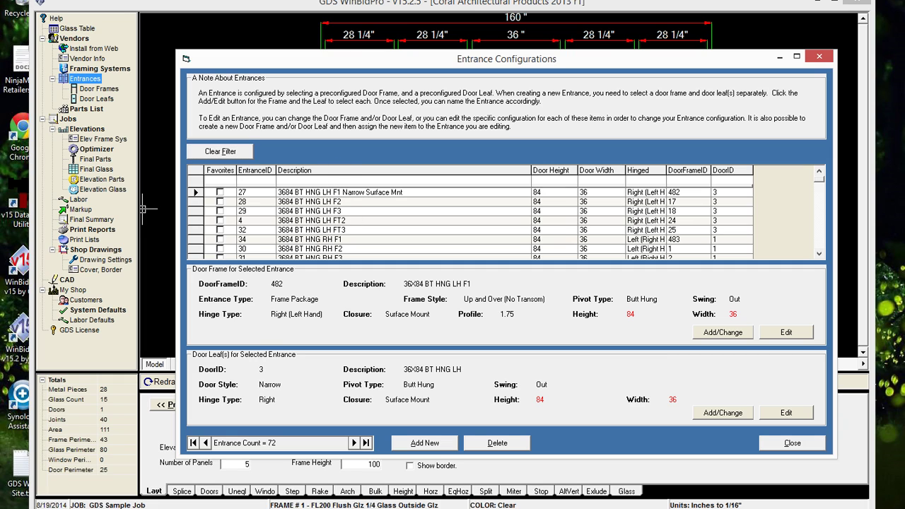
type("pizz")
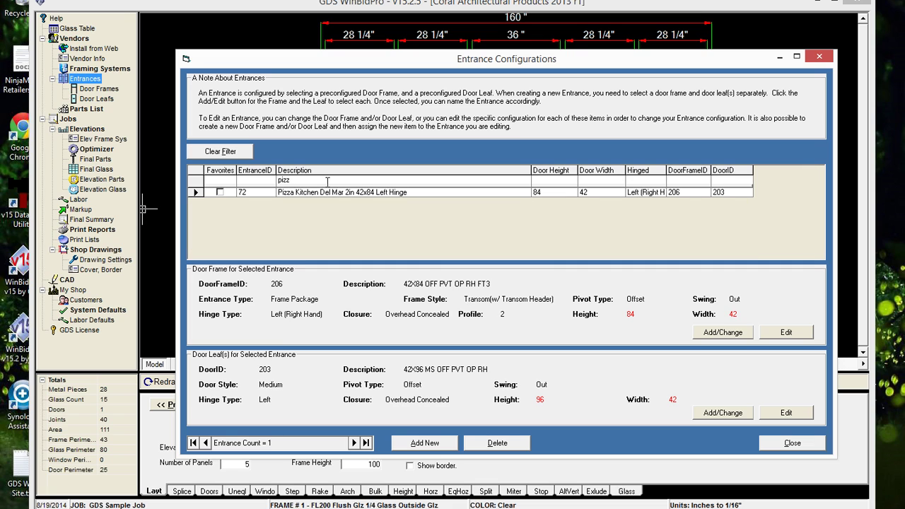
left_click(220, 193)
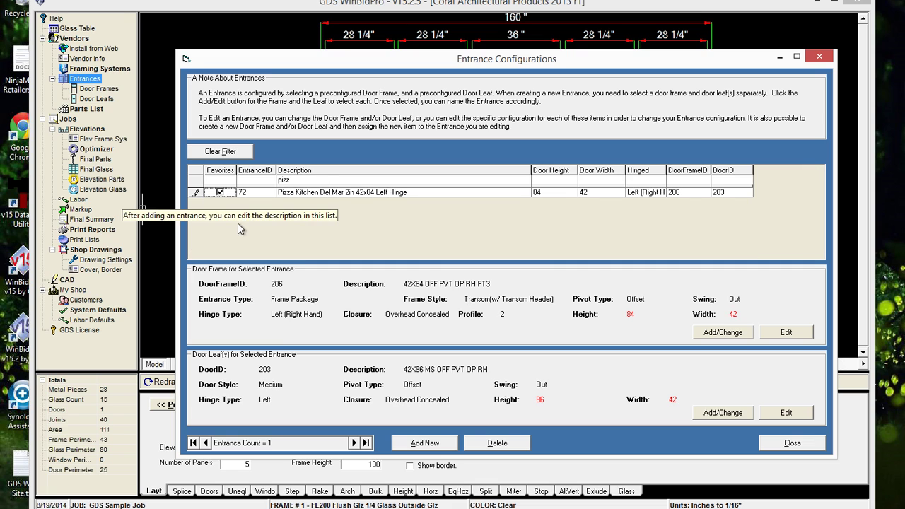
left_click(224, 151)
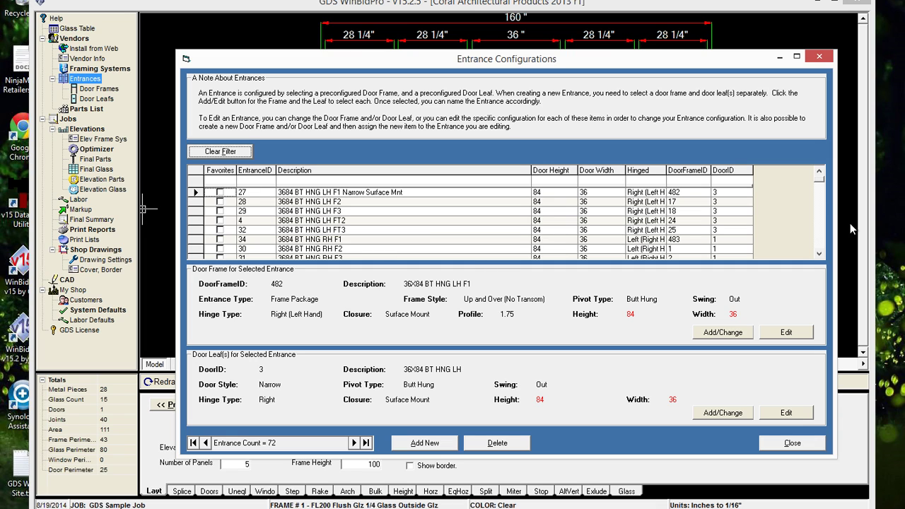
- Mark entrance 26, 3684HR BT HNG LH F5 Medium Surface Mnt, as a favorite and close the entrance configurations
left_click_drag(819, 186, 819, 174)
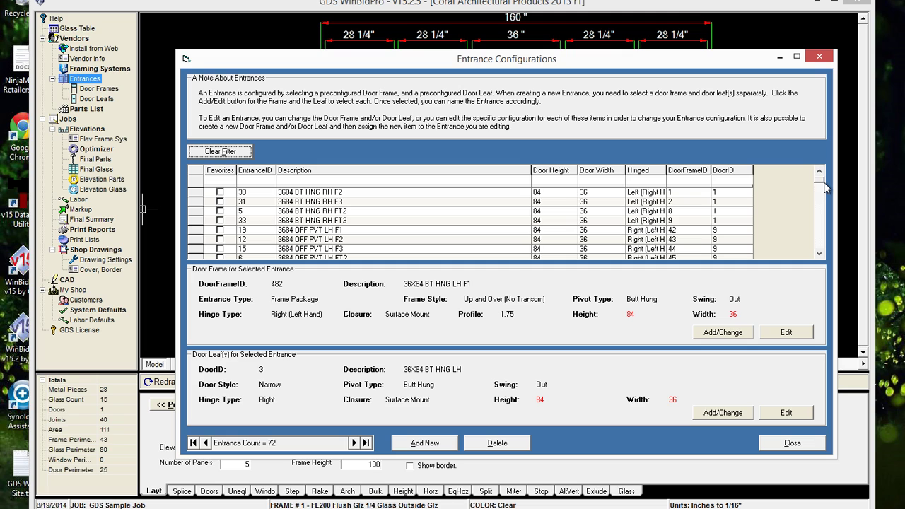
left_click_drag(820, 185, 820, 268)
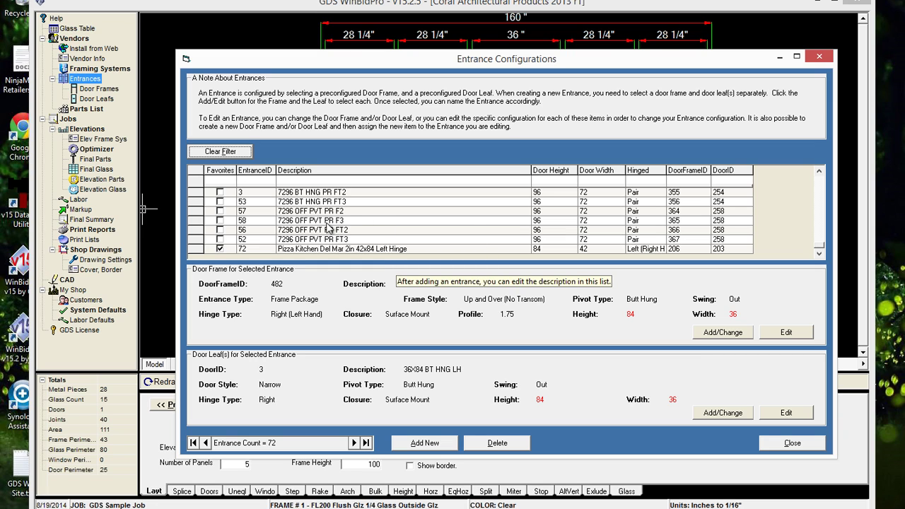
left_click(819, 187)
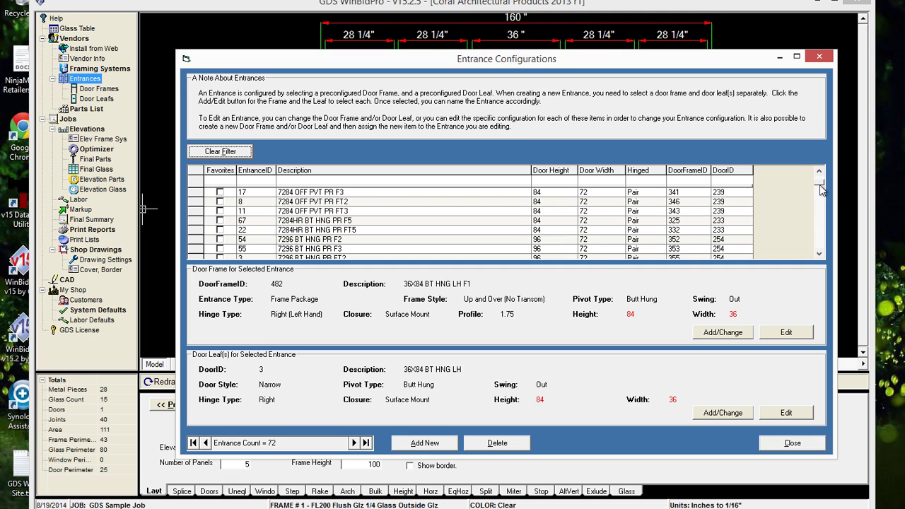
left_click(487, 232)
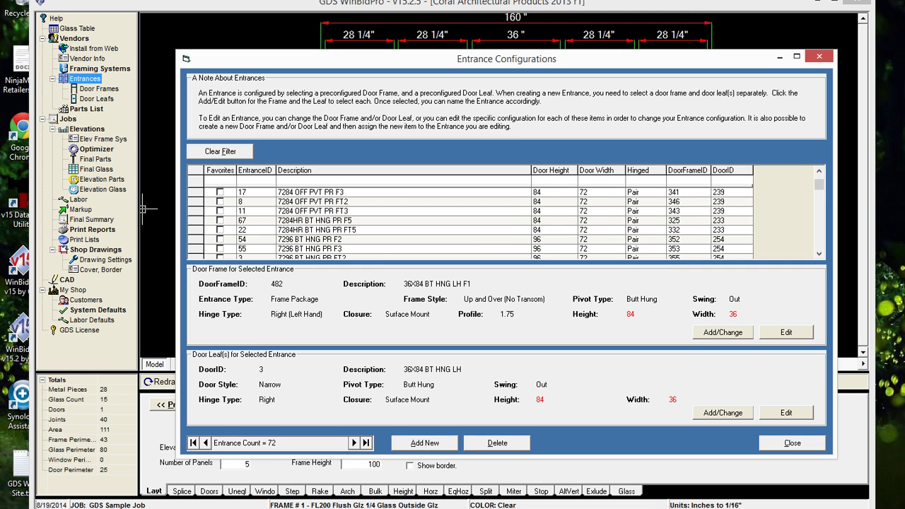
scroll(487, 232, "up", 10)
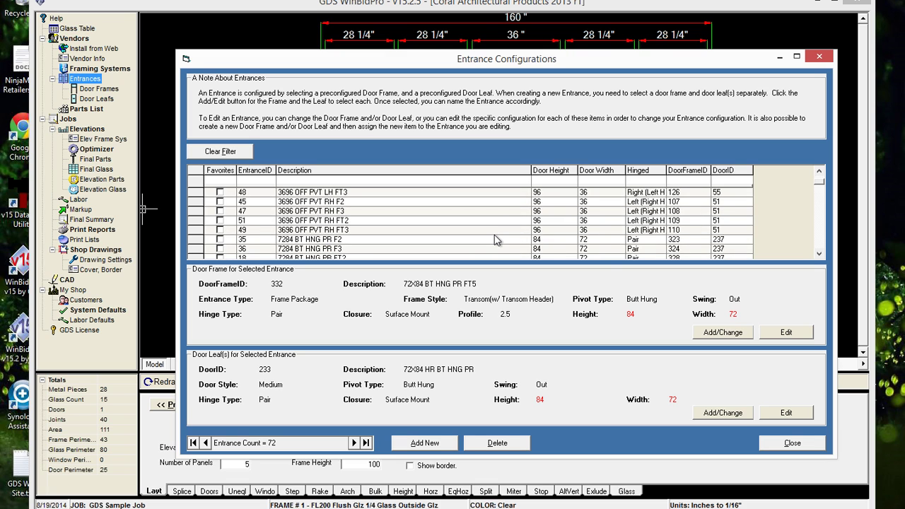
scroll(481, 236, "up", 5)
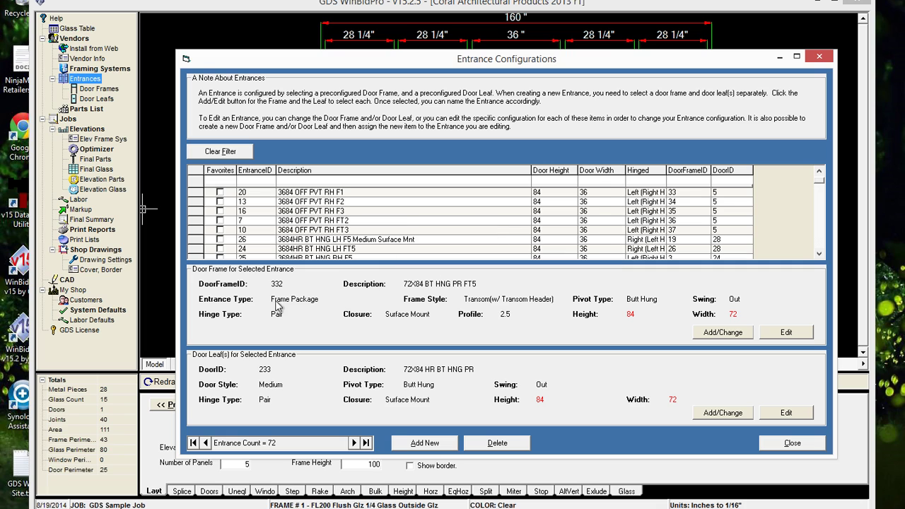
left_click(221, 241)
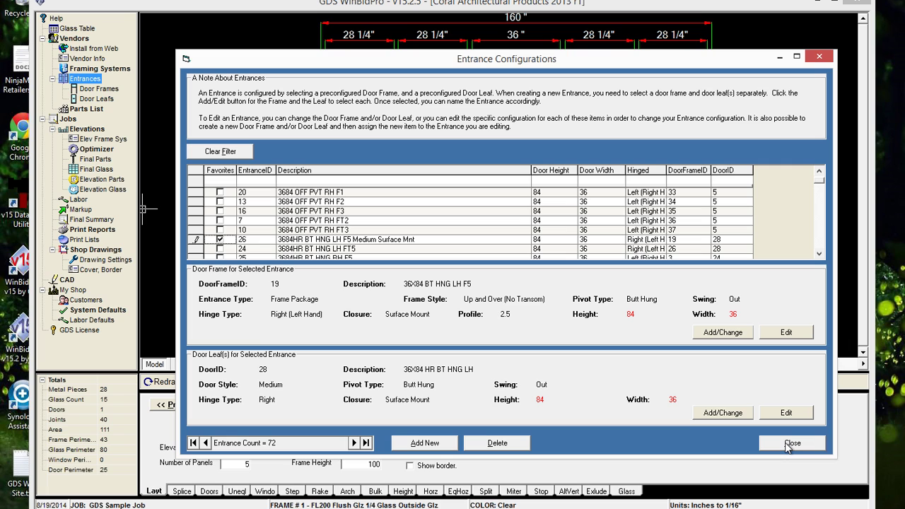
left_click(478, 211)
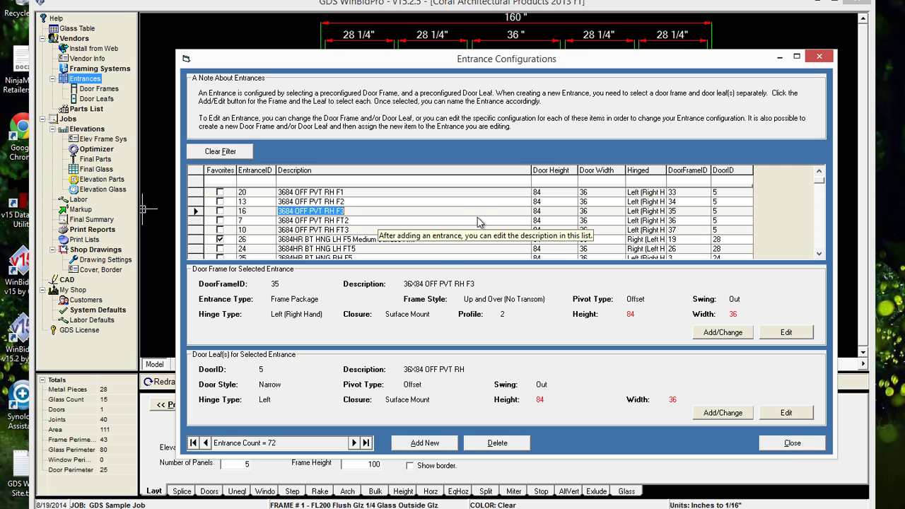
left_click(797, 444)
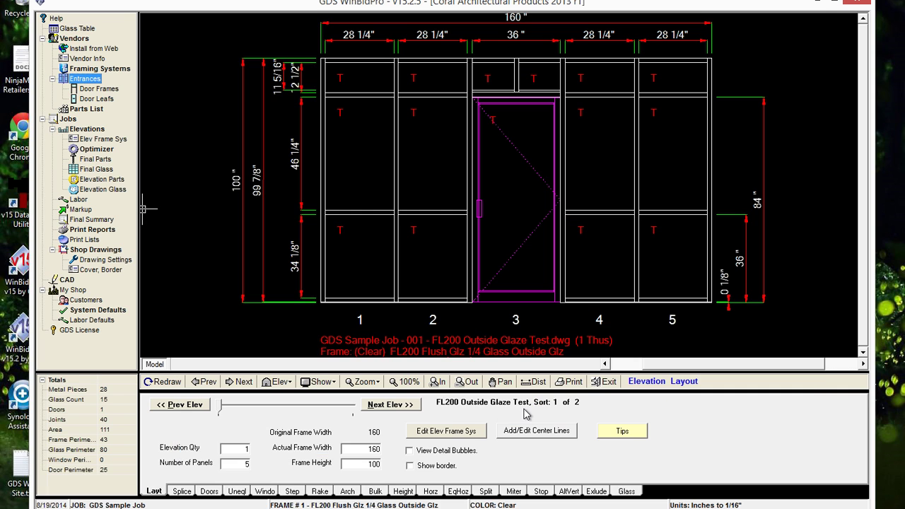
- Add the entrance "Pizza Kitchen Del Mar 2in 42x84 Left Hinge" to panel 2 of the elevation Second Elev
left_click(394, 404)
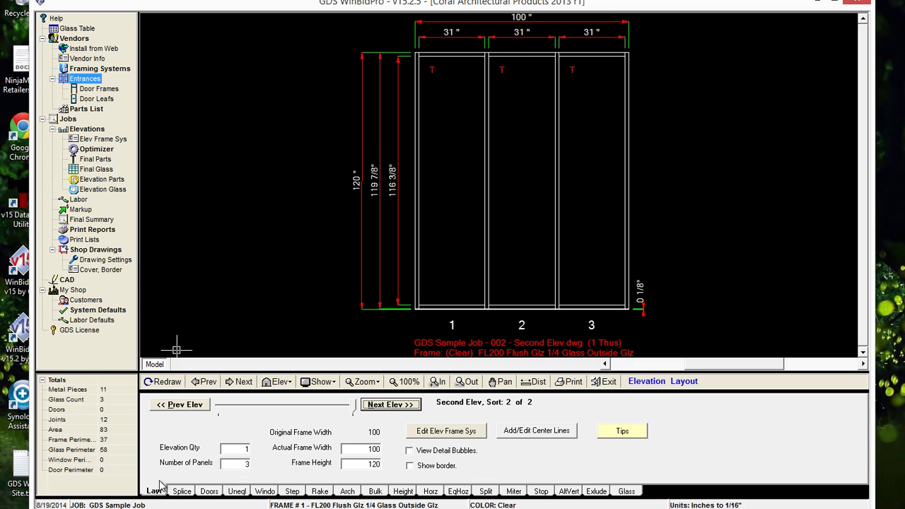
left_click(209, 490)
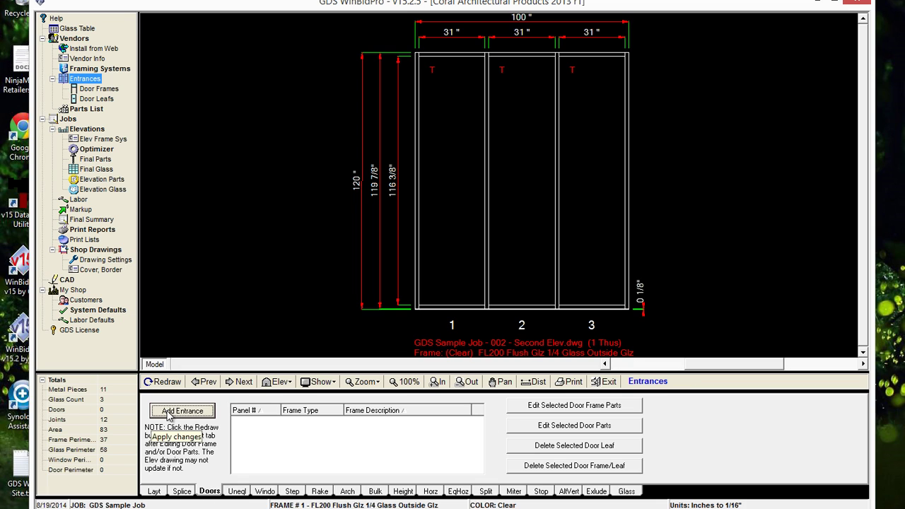
left_click(170, 415)
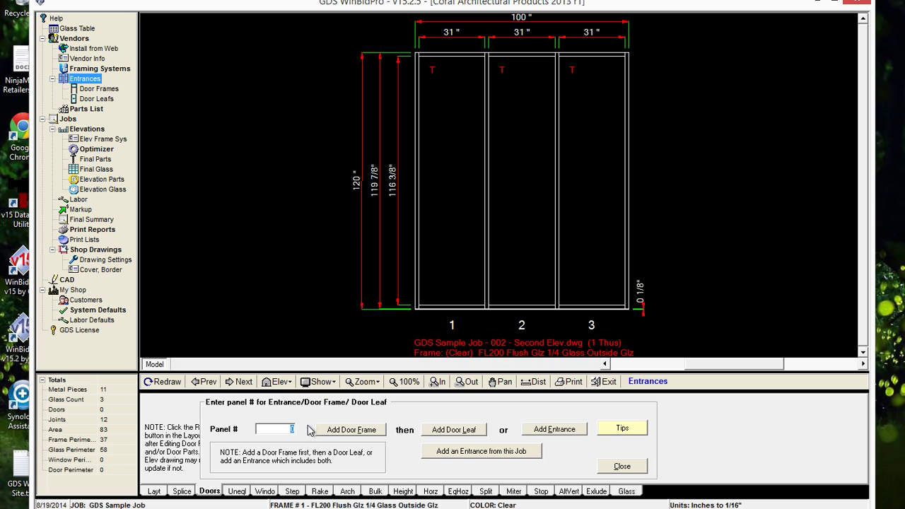
type("4")
left_click(549, 430)
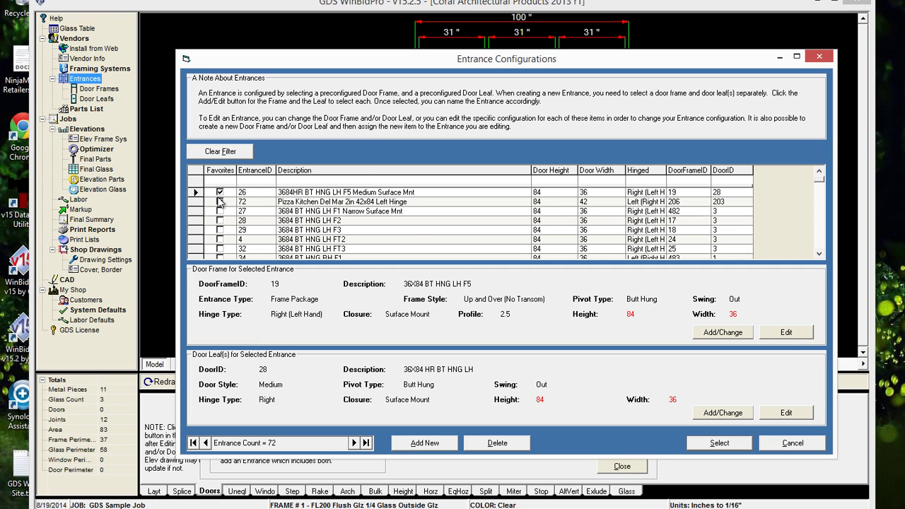
left_click(193, 201)
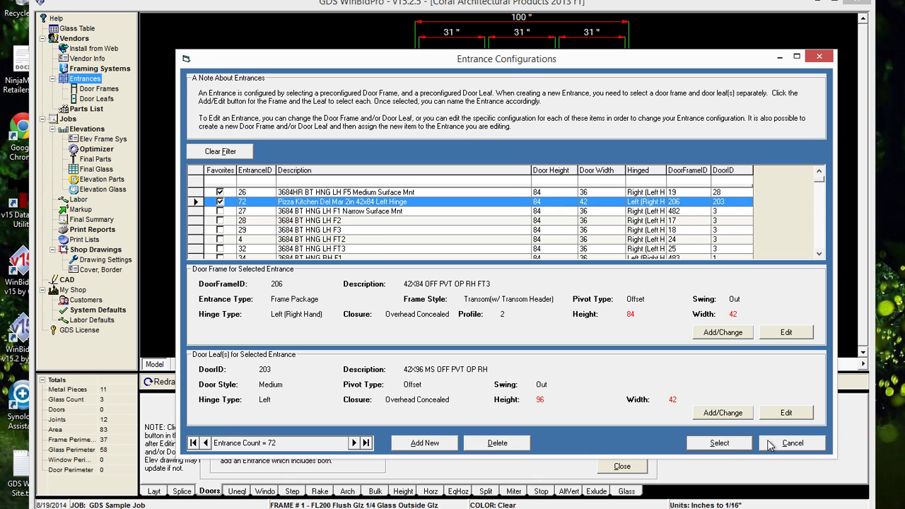
left_click(729, 443)
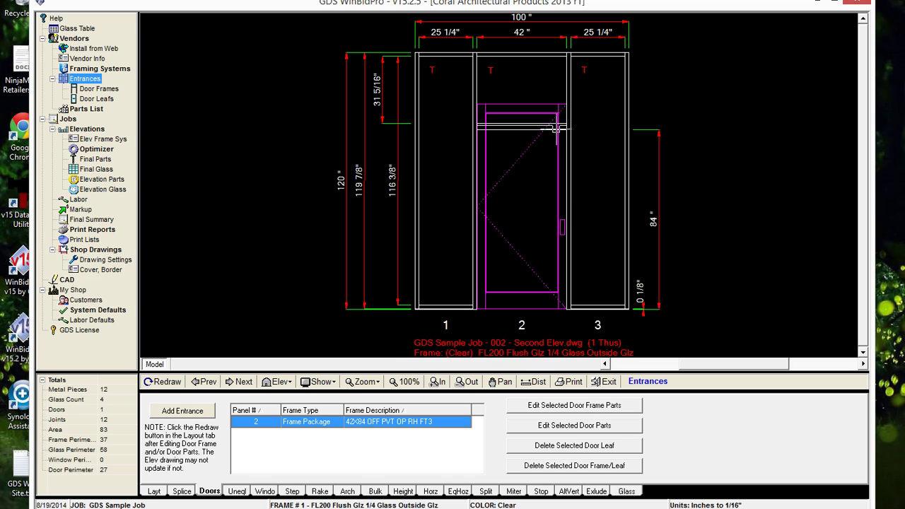
- Review the door frame parts of the entrance in panel 2
left_click(592, 407)
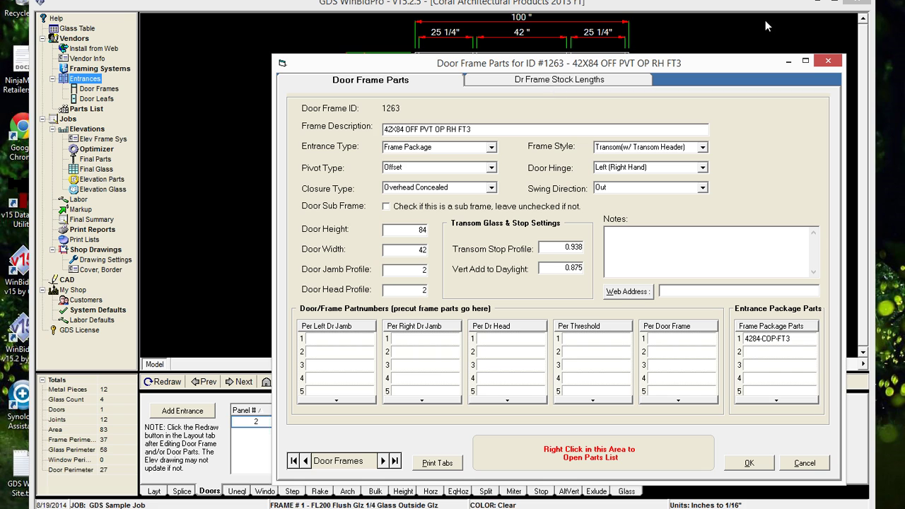
left_click(827, 62)
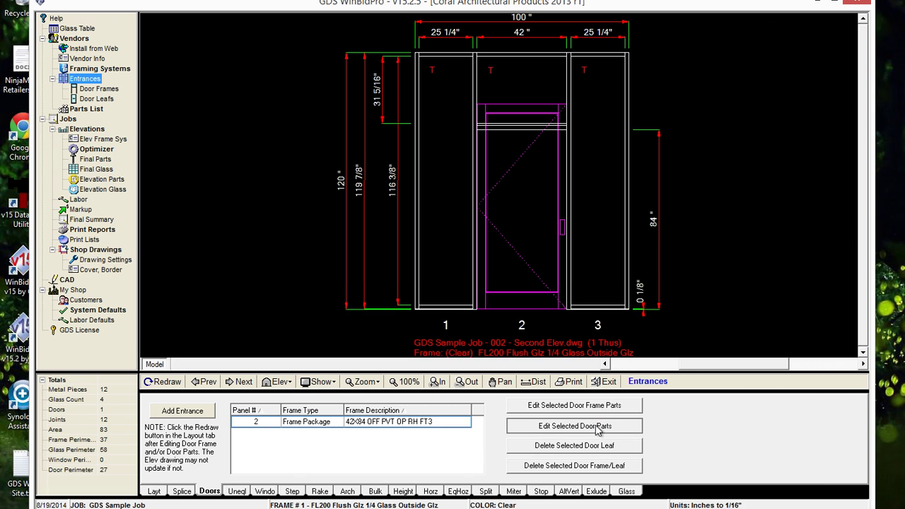
- Change the description of the door in panel 2 to "42X84 MS OFF PVT OP RH"
left_click(596, 427)
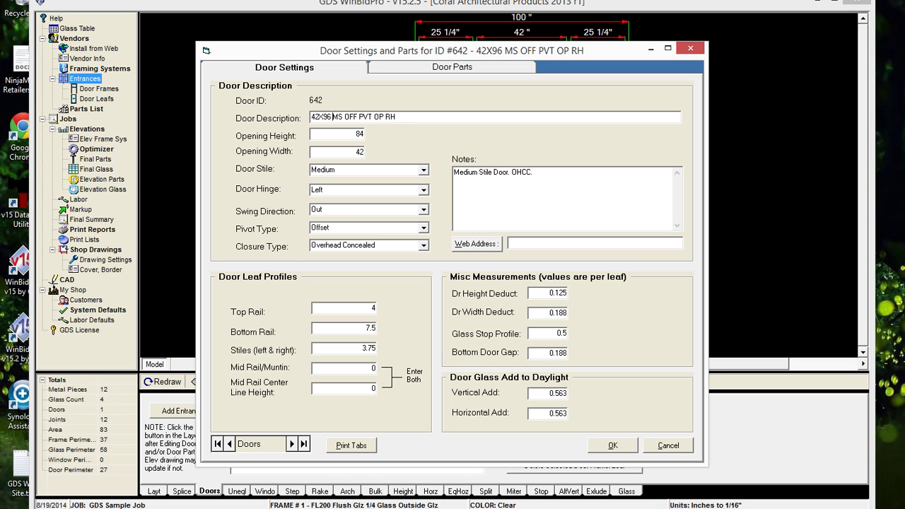
key("BackSpace")
key("BackSpace")
type("84")
- Try to change the door's first per-entrance part number to 429MS-CO84, declining to add it to the parts table
left_click(408, 65)
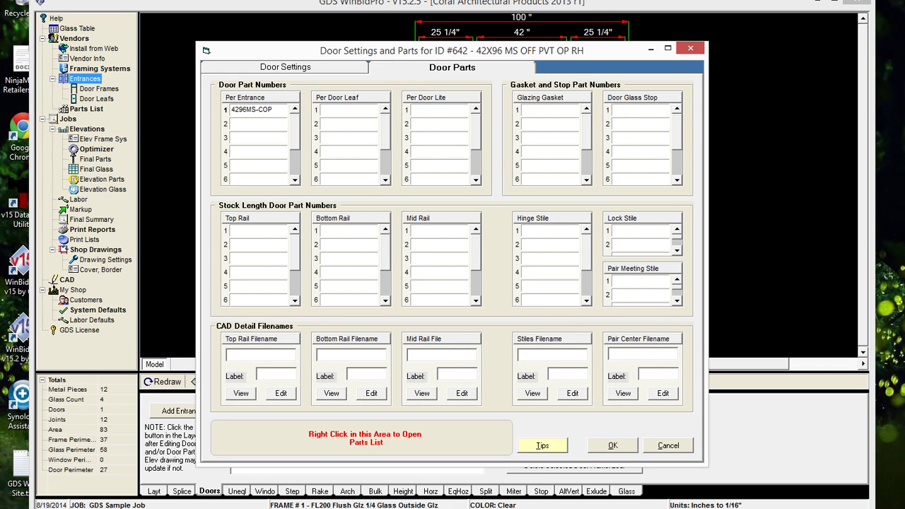
key("BackSpace")
key("Return")
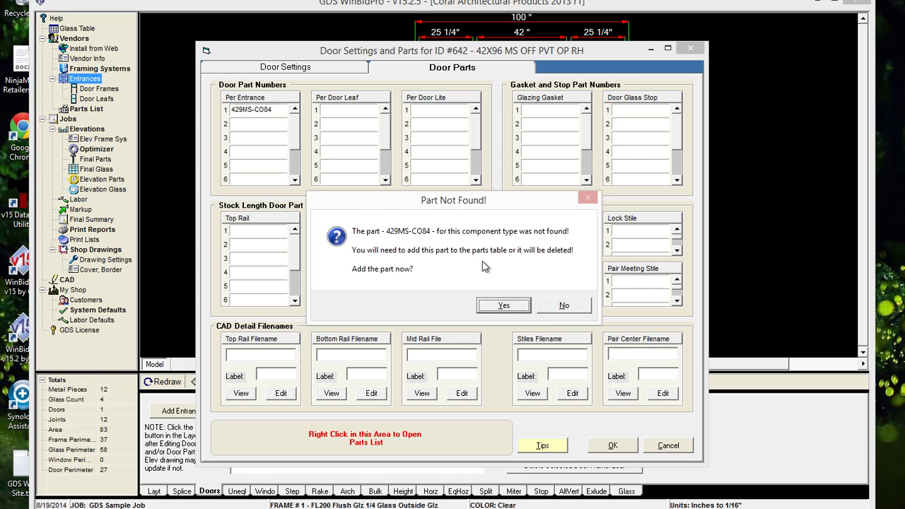
left_click(562, 306)
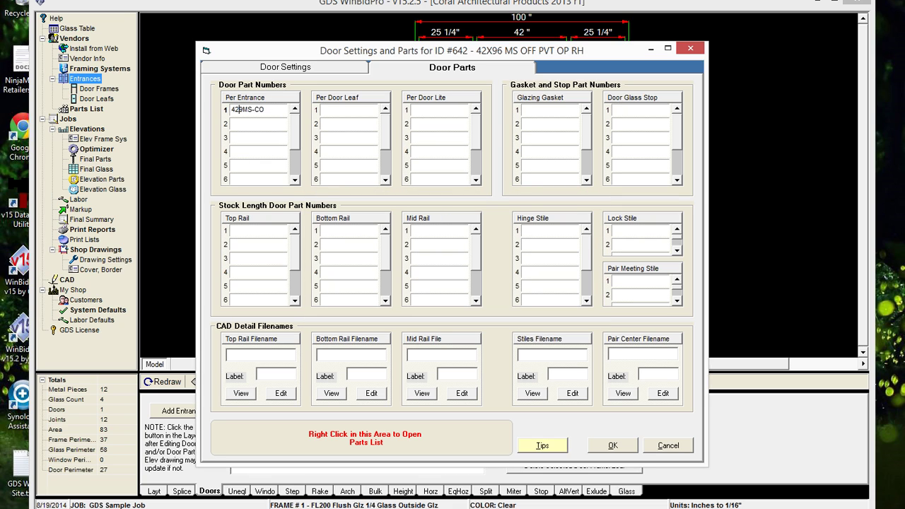
- Bring up the parts list for the door's per-entrance parts and filter its descriptions by "42"
left_click_drag(254, 110, 230, 109)
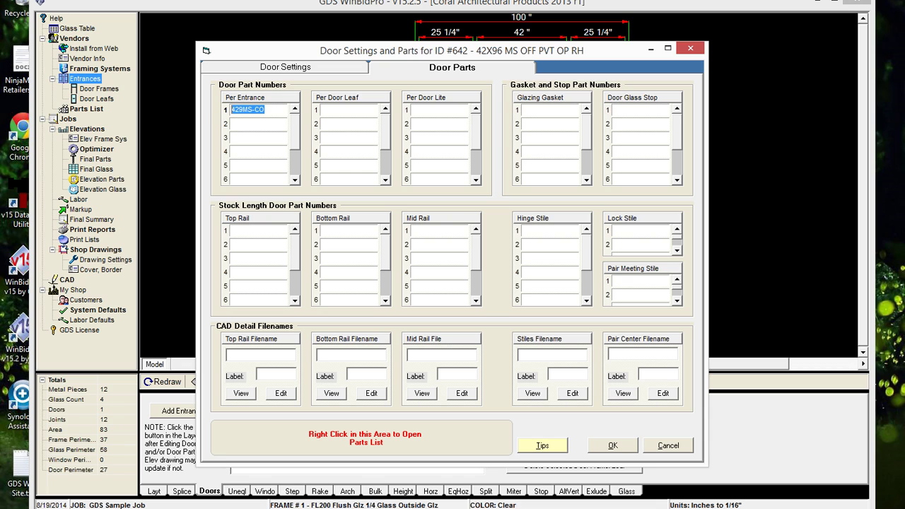
right_click(457, 436)
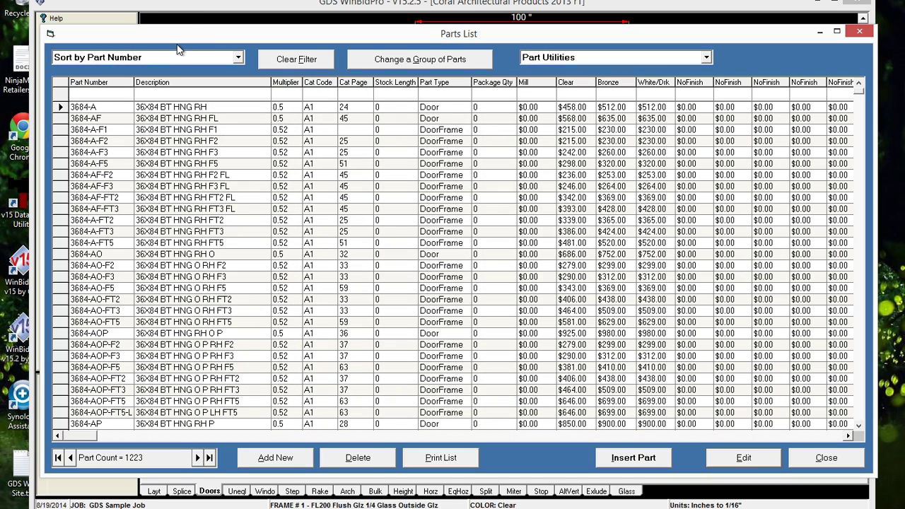
left_click_drag(185, 32, 270, 162)
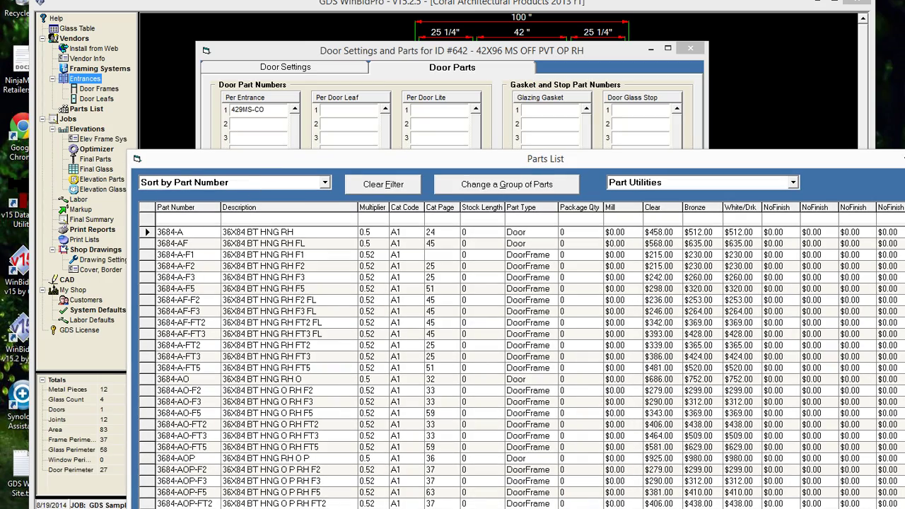
type("2")
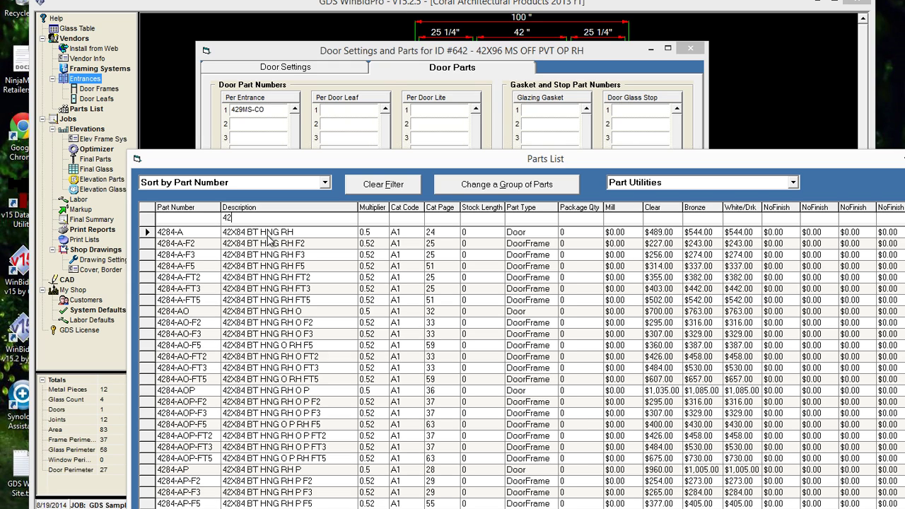
type("84")
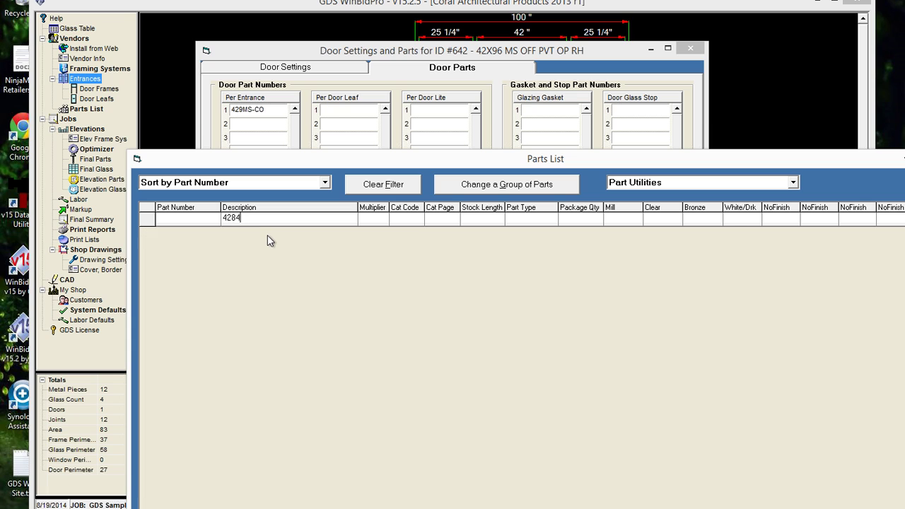
key("BackSpace")
key("BackSpace")
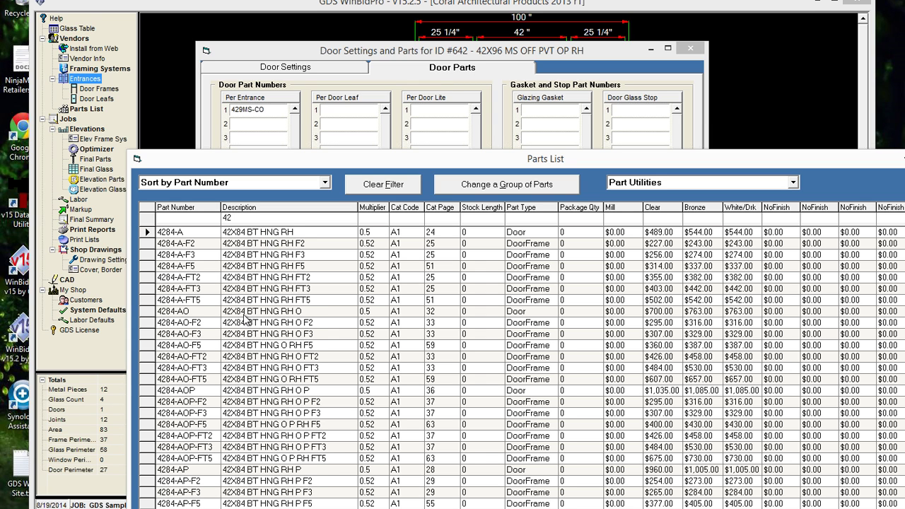
- Insert part 4284-B-F3, 42X84 BT HNG LH F3, into the door's per-entrance parts without adding the unknown part 429MS-CO
scroll(235, 348, "down", 8)
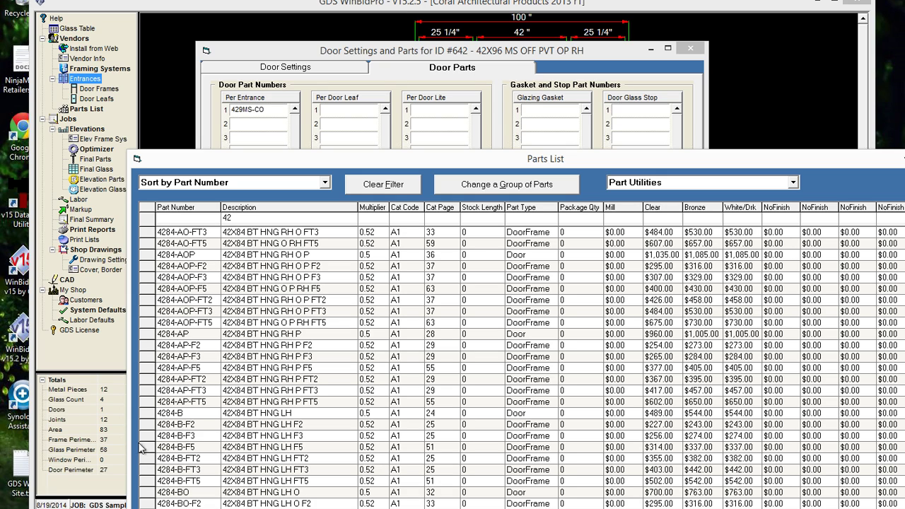
left_click(148, 435)
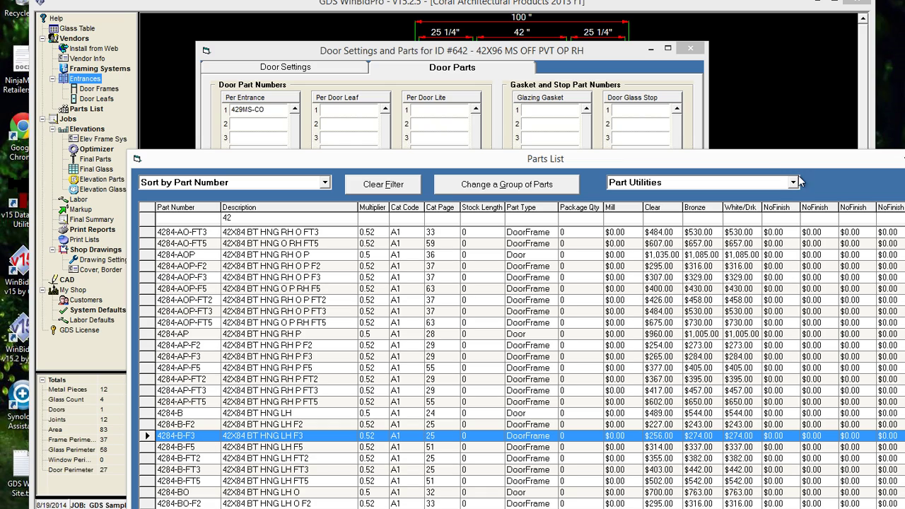
left_click_drag(768, 159, 686, 71)
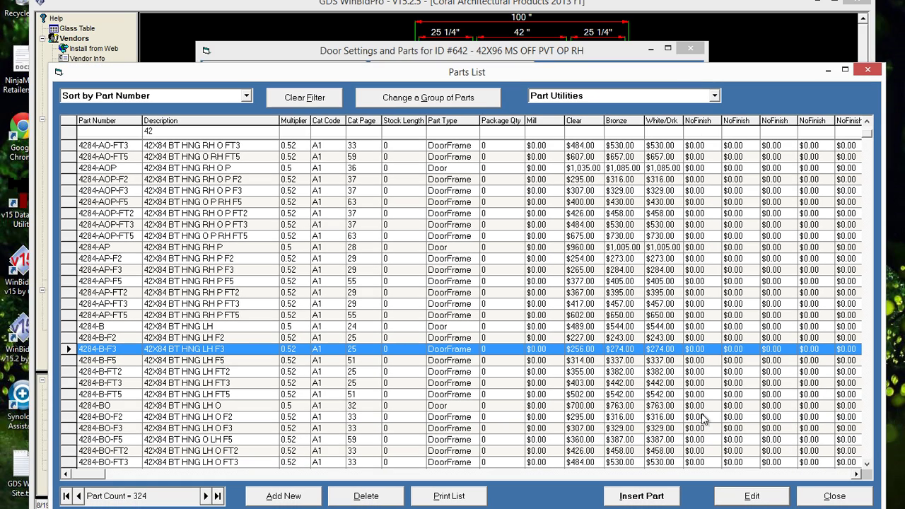
left_click(638, 496)
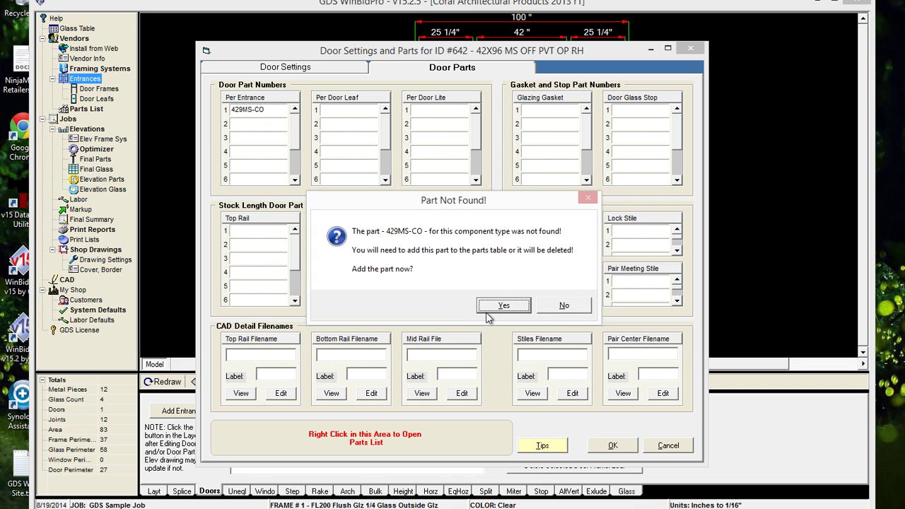
left_click(563, 305)
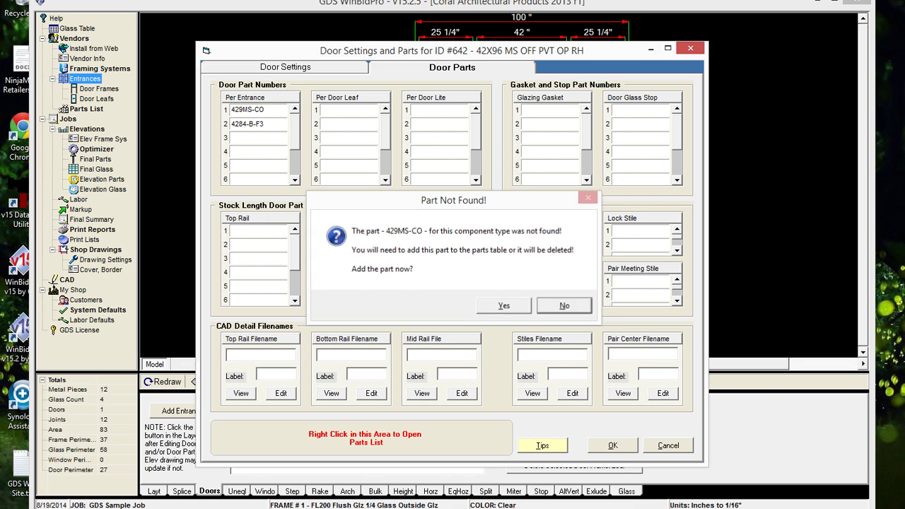
- Delete part 429MS-CO from the door's per-entrance parts, save the door settings, and redraw the elevation
left_click_drag(268, 110, 215, 111)
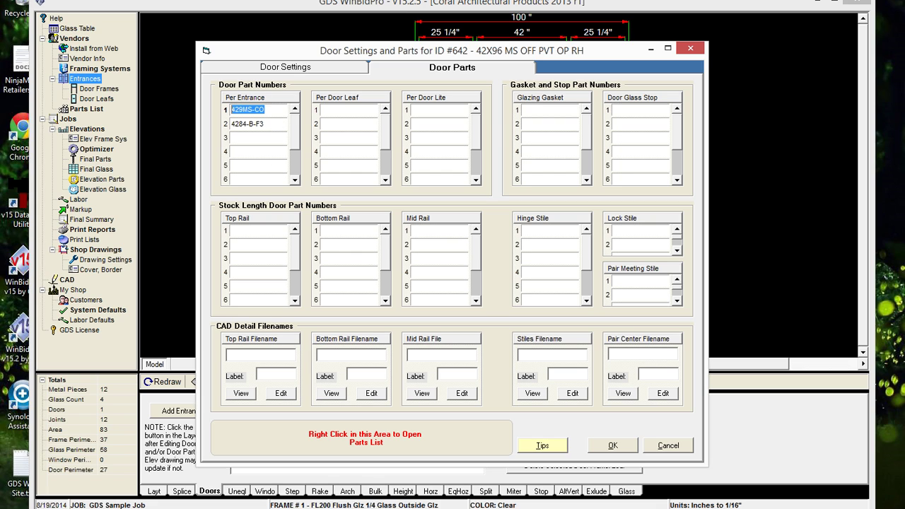
key("Delete")
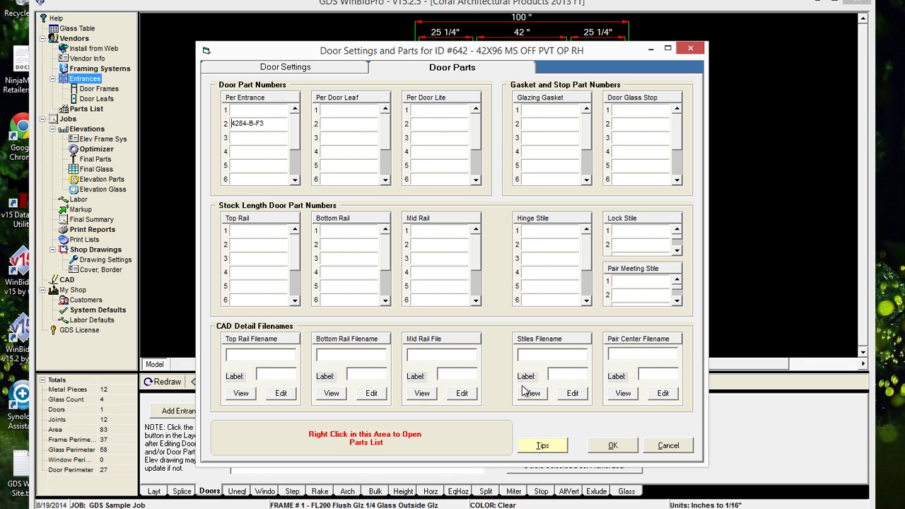
left_click(331, 68)
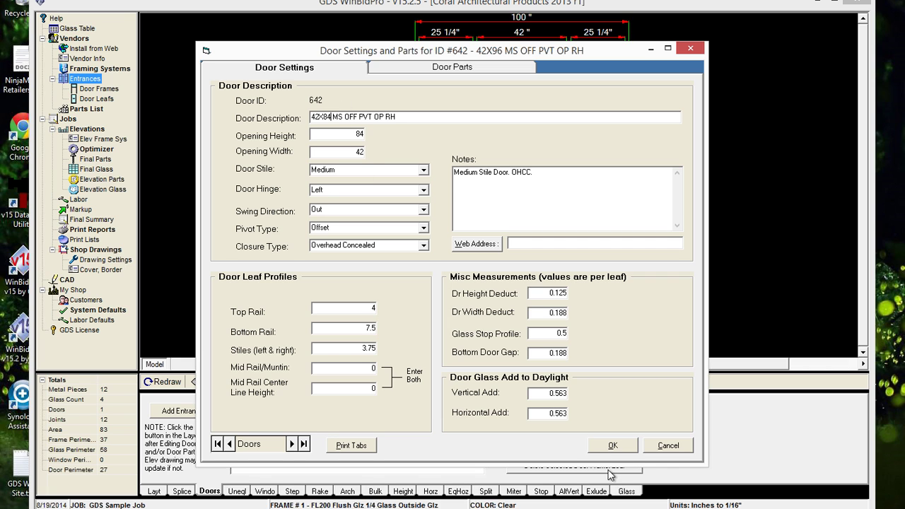
left_click(611, 446)
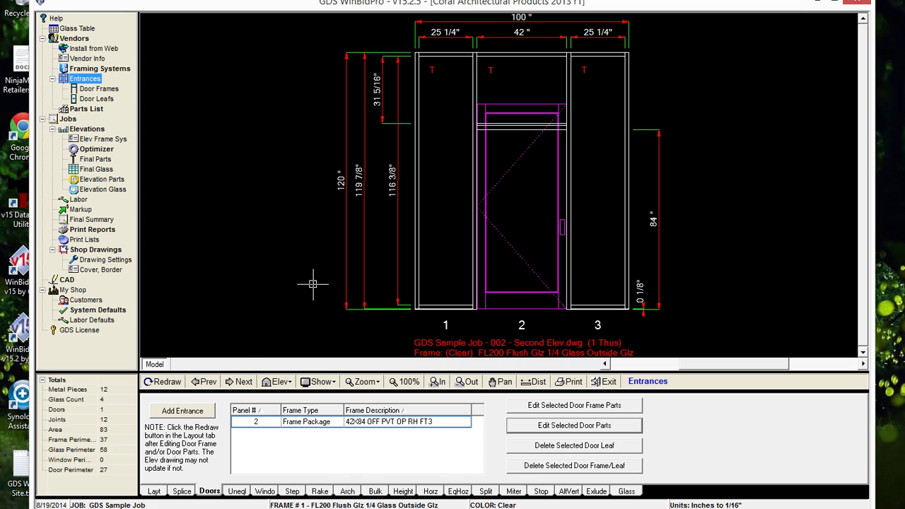
left_click(169, 383)
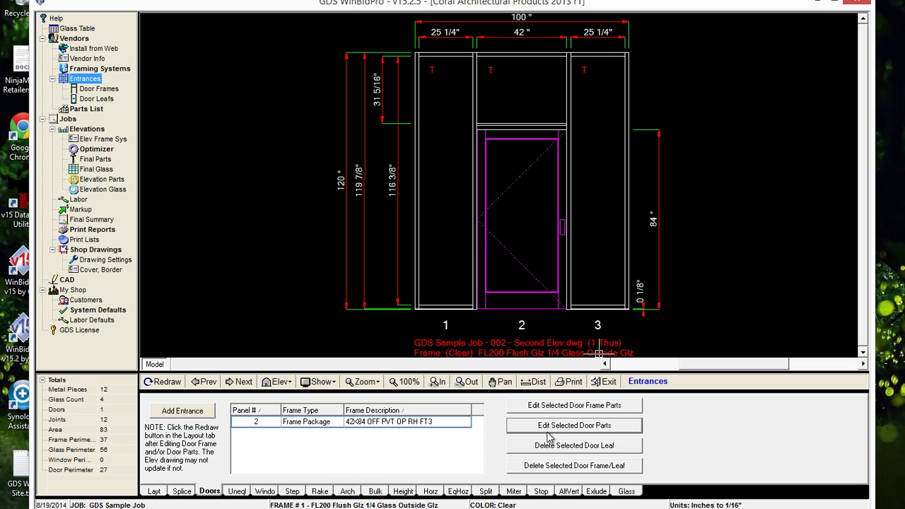
- Check the frame package part number of the door frame in panel 2
left_click(547, 402)
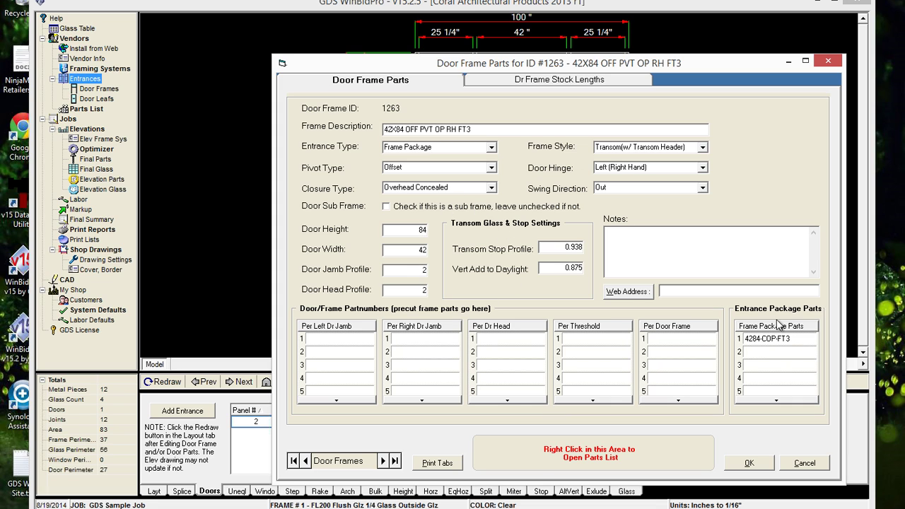
left_click(767, 339)
left_click(770, 339)
left_click(749, 463)
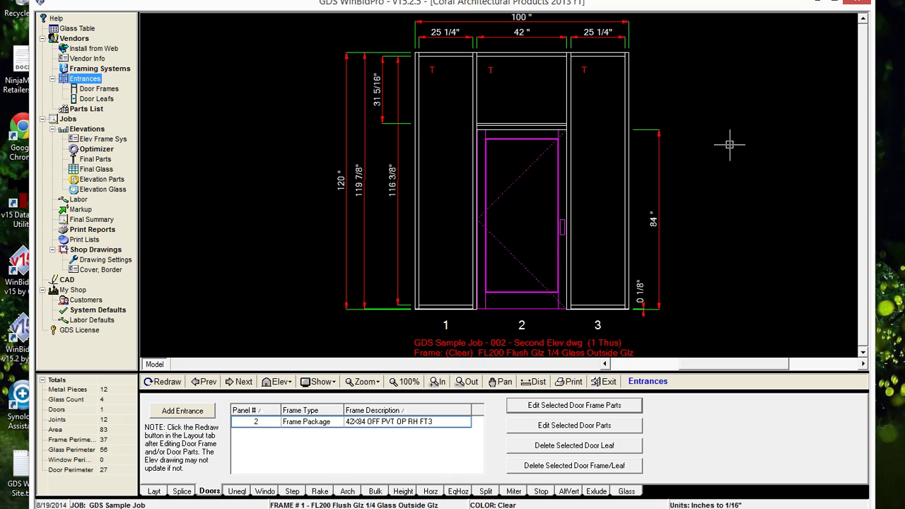
- Measure the height of the door opening in panel 2 from the floor line to the underside of the transom header
left_click(533, 383)
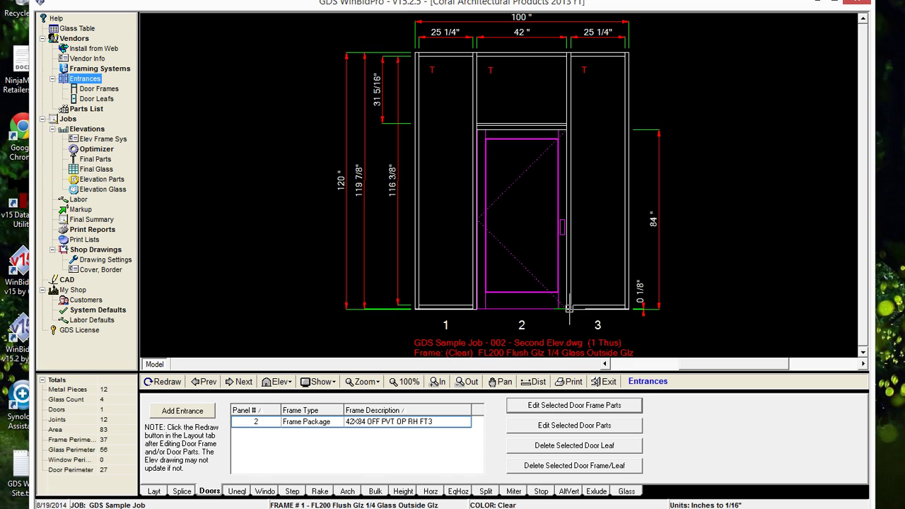
scroll(580, 348, "up", 2)
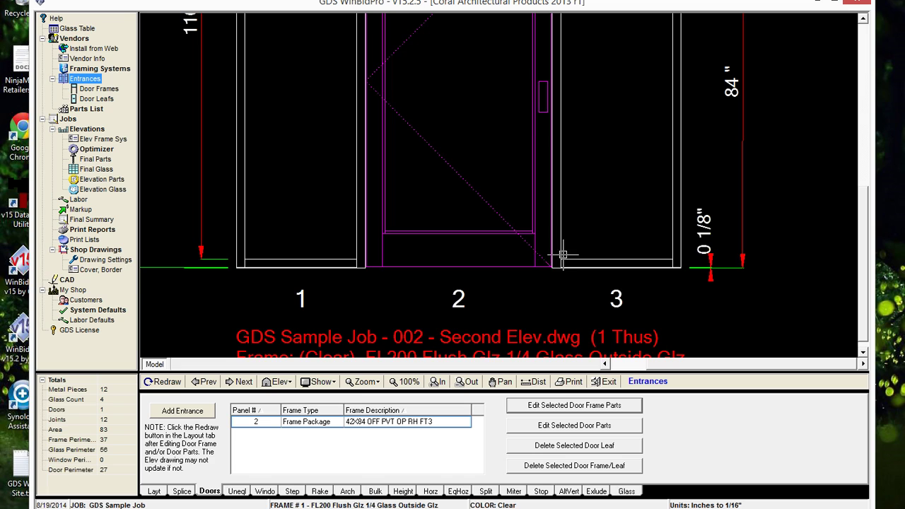
scroll(572, 177, "up", 1)
scroll(573, 177, "down", 2)
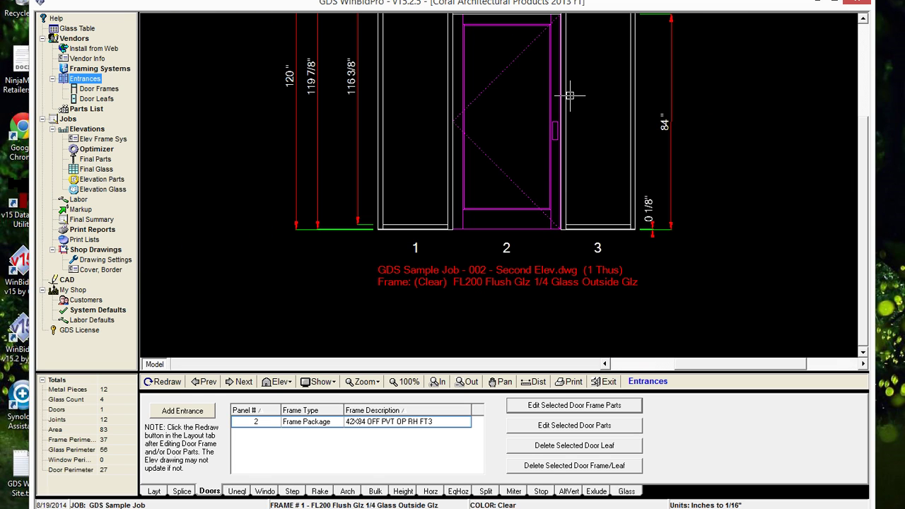
left_click(404, 383)
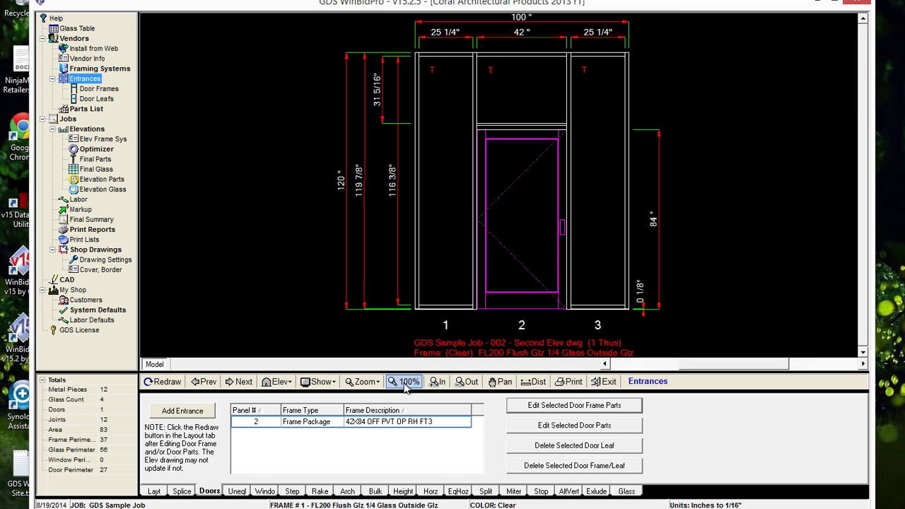
scroll(636, 233, "up", 2)
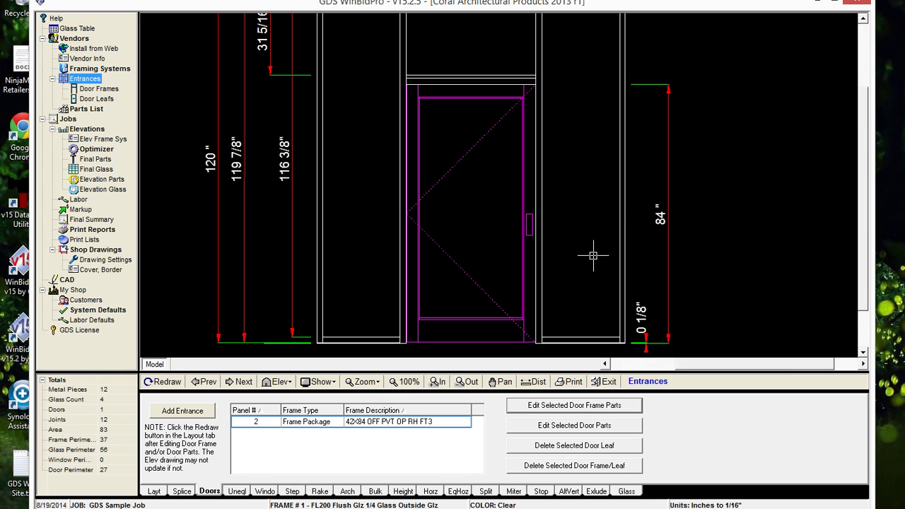
scroll(553, 227, "up", 1)
scroll(552, 227, "down", 1)
left_click(542, 343)
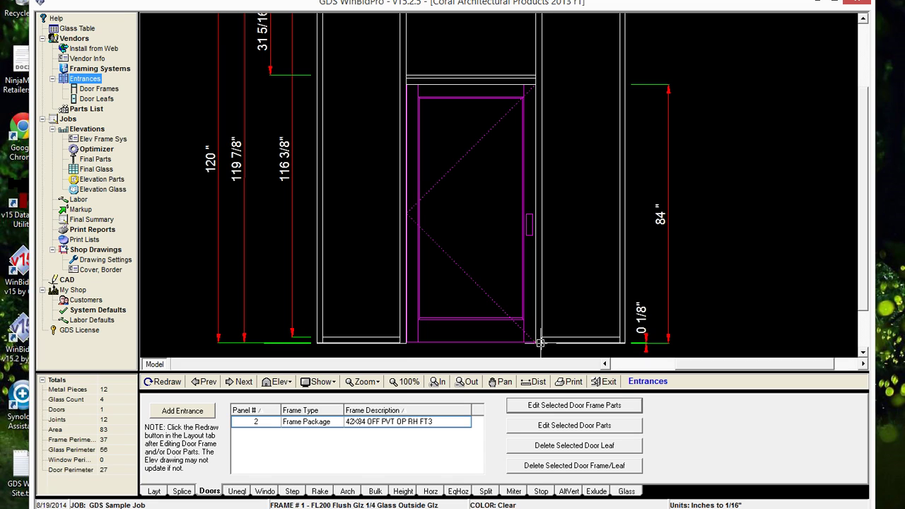
left_click(541, 85)
left_click(540, 86)
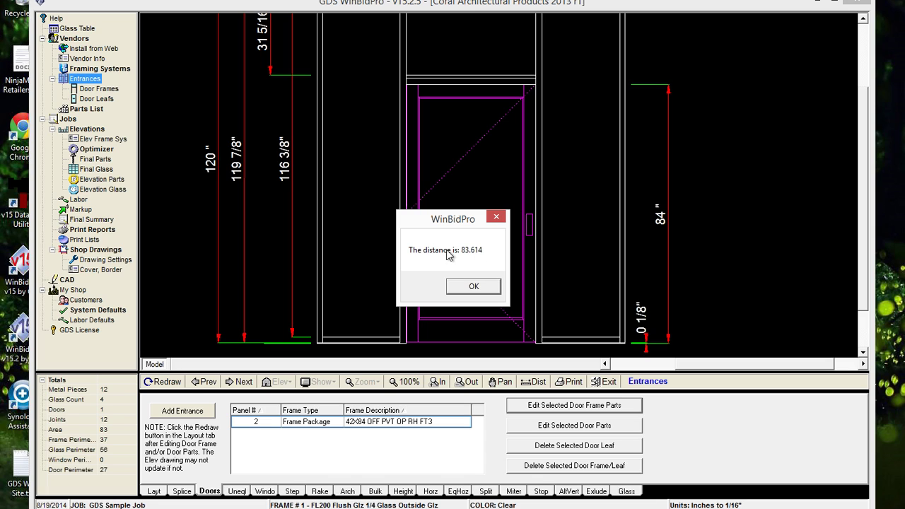
left_click(474, 287)
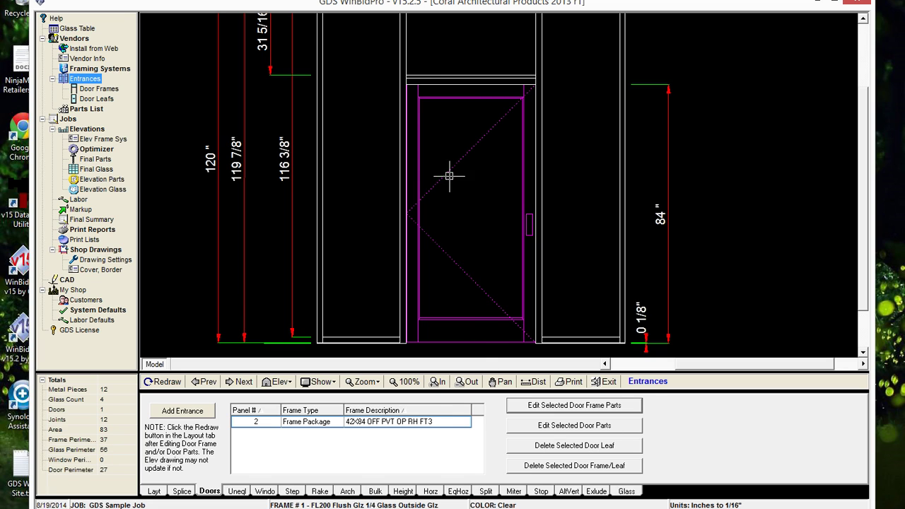
- Delete the door leaf in panel 2
left_click(537, 445)
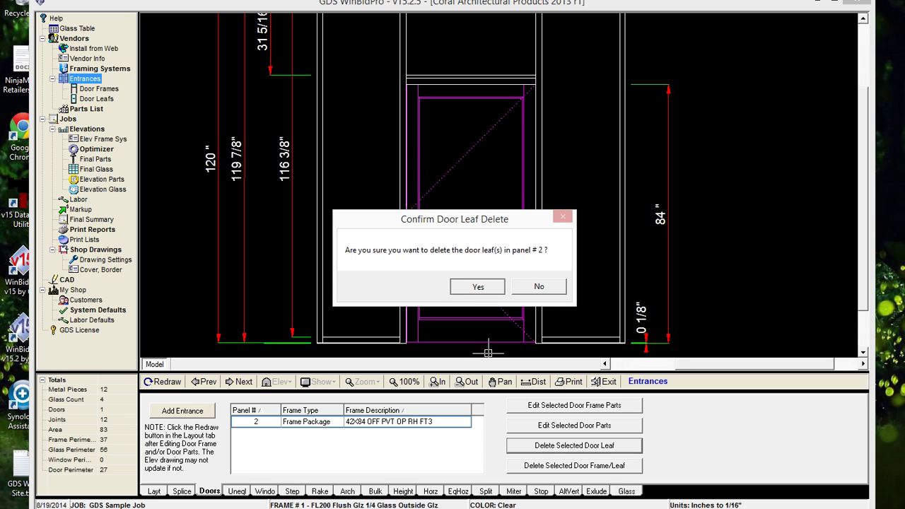
key("Return")
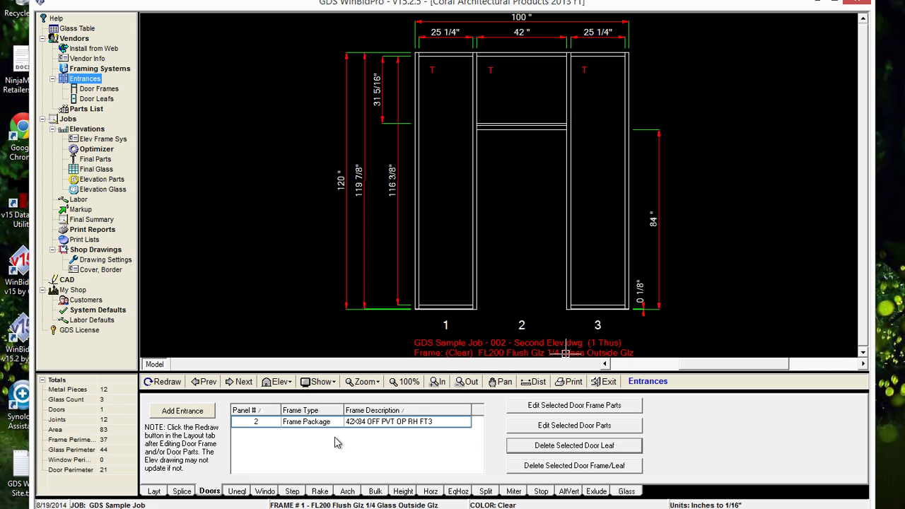
- Add door leaf 36X84 BT HNG O RH FL to panel 2 of the second elevation
left_click(183, 410)
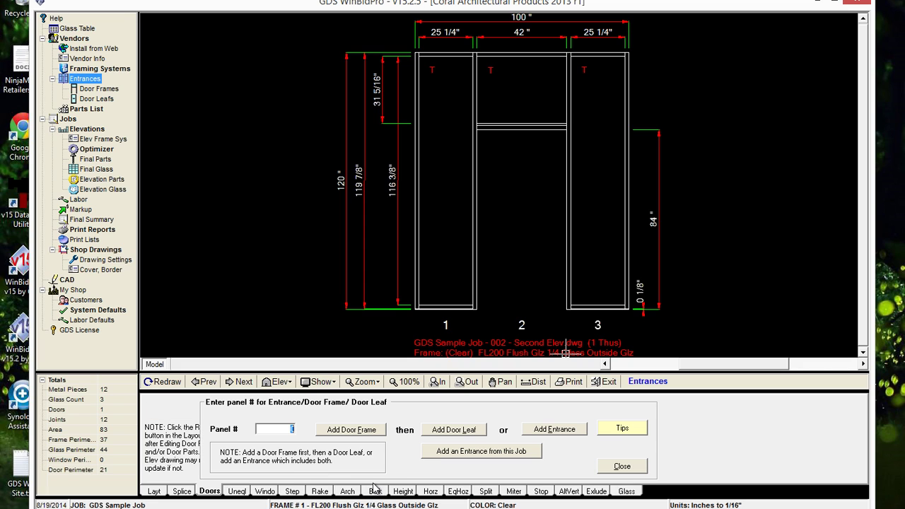
type("2")
left_click(441, 432)
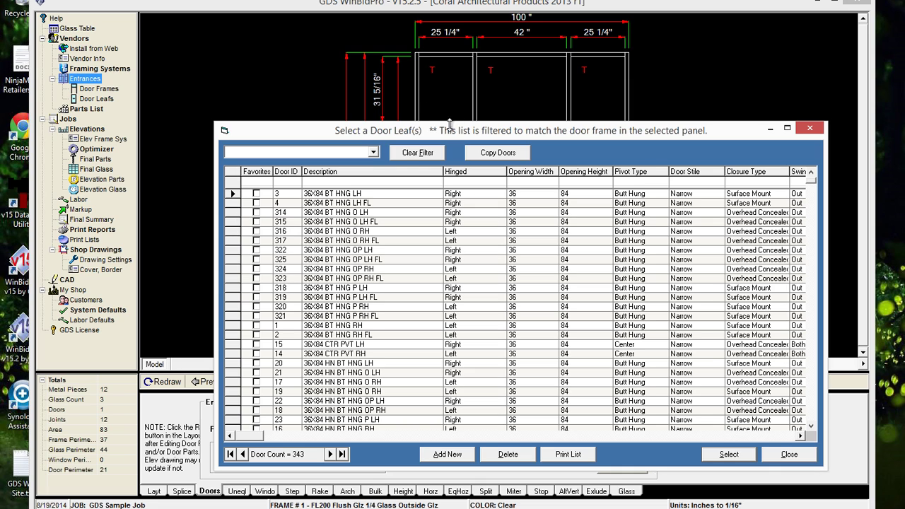
left_click(233, 222)
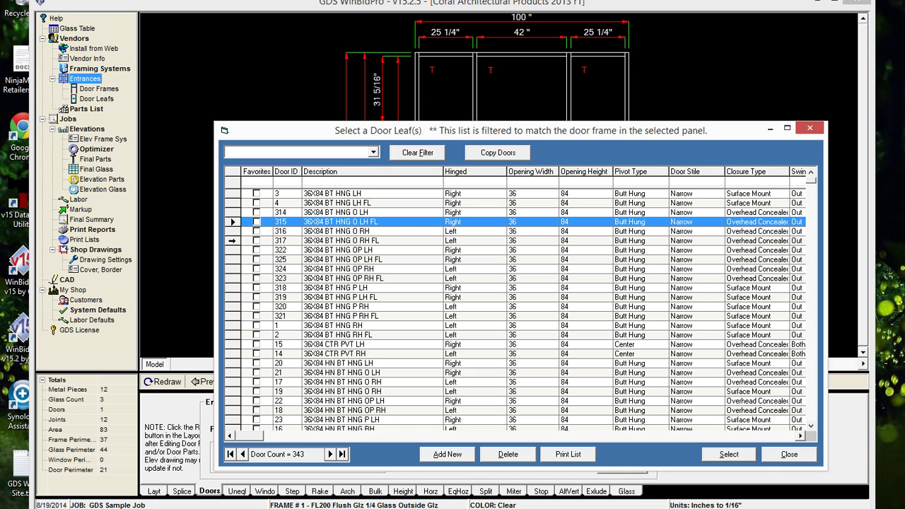
left_click(231, 240)
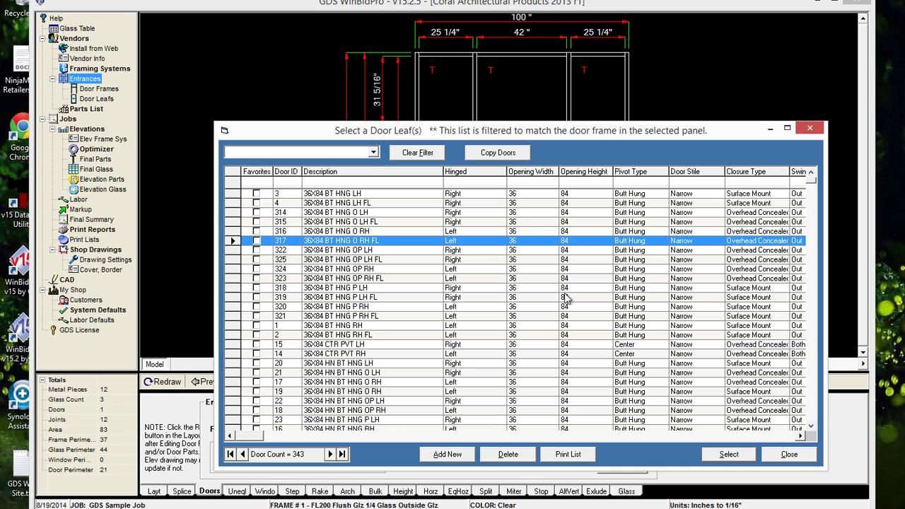
left_click(739, 460)
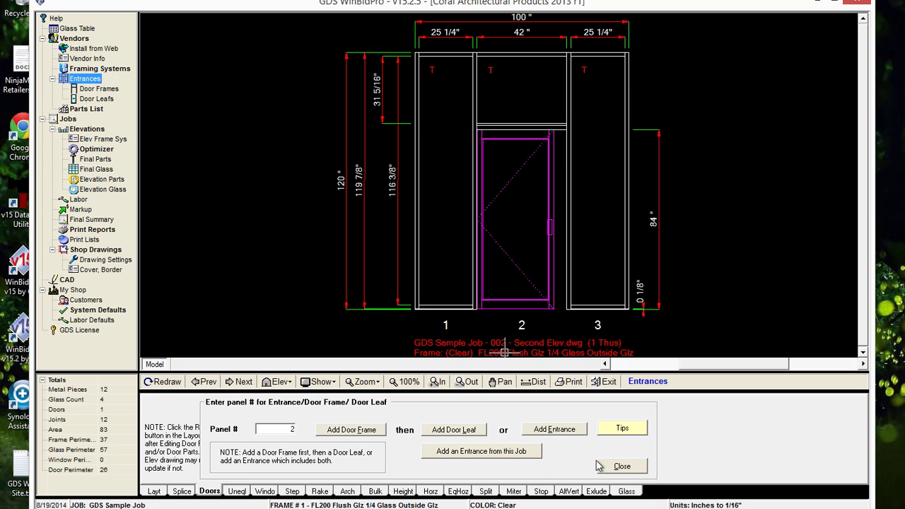
left_click(623, 467)
- Check the settings of the 36X84 door leaf in panel 2, and delete that leaf from the elevation
left_click(587, 425)
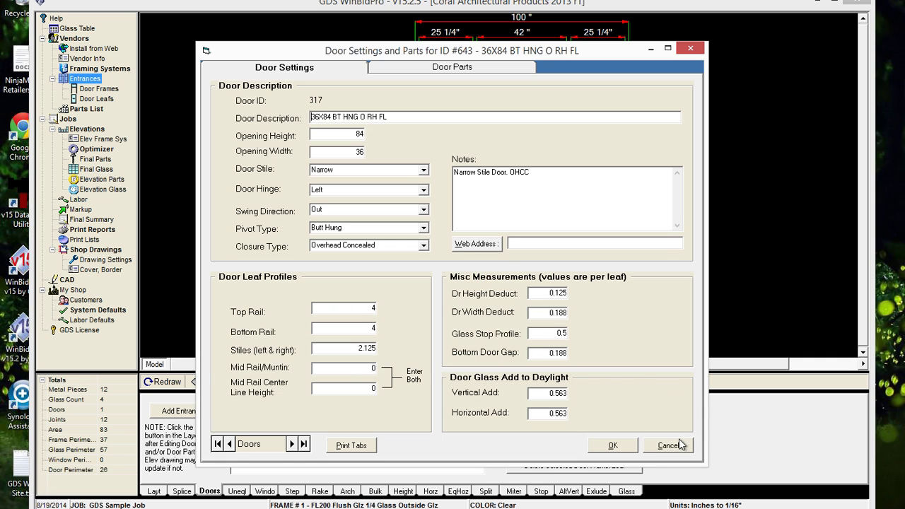
left_click(668, 445)
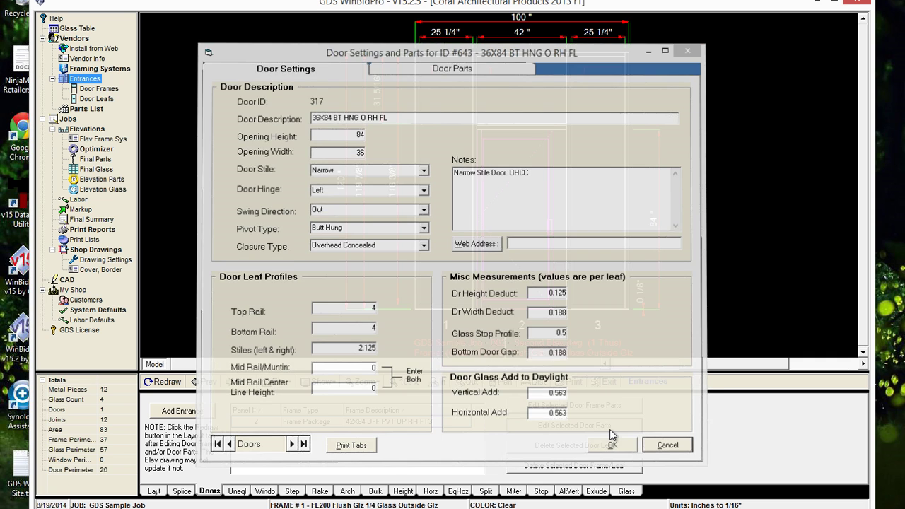
left_click(566, 445)
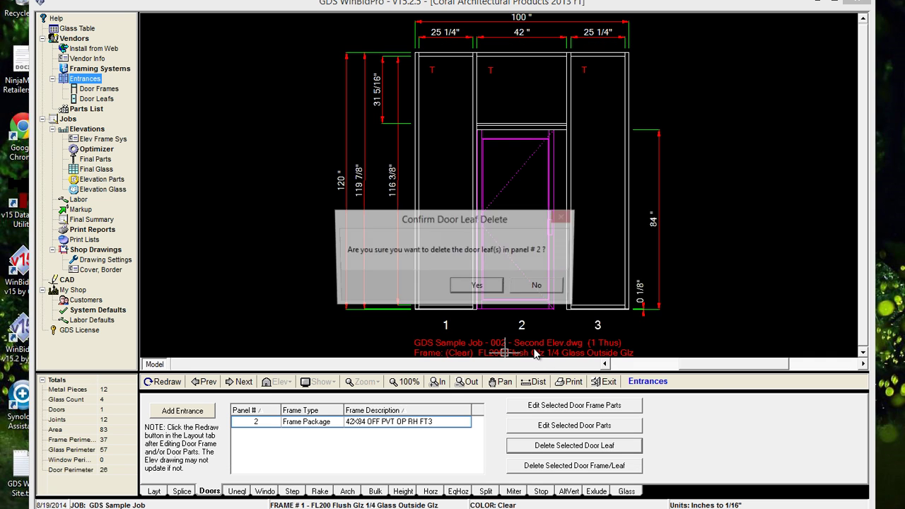
left_click(479, 286)
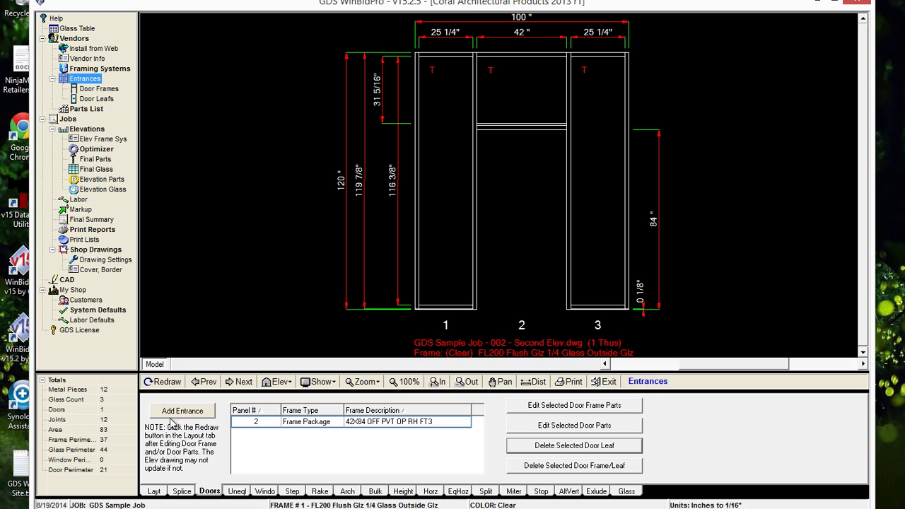
- Filter the door leaves to opening width 42 and left hinge, and add 42X84 HR BT HNG OP RH to panel 2
left_click(188, 411)
type("2")
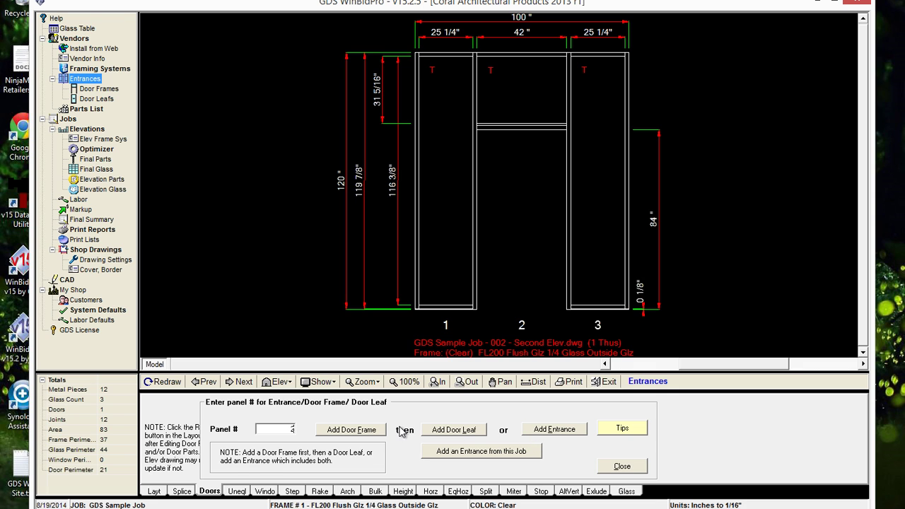
left_click(450, 431)
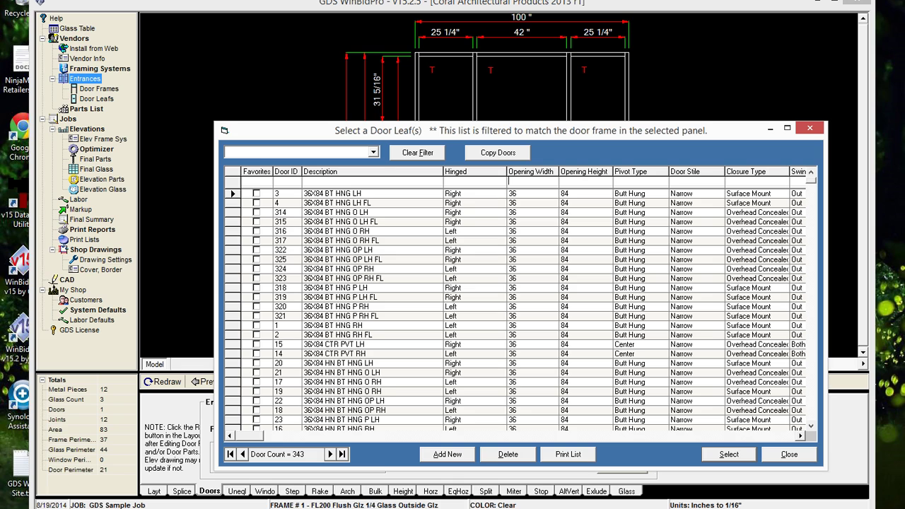
type("42")
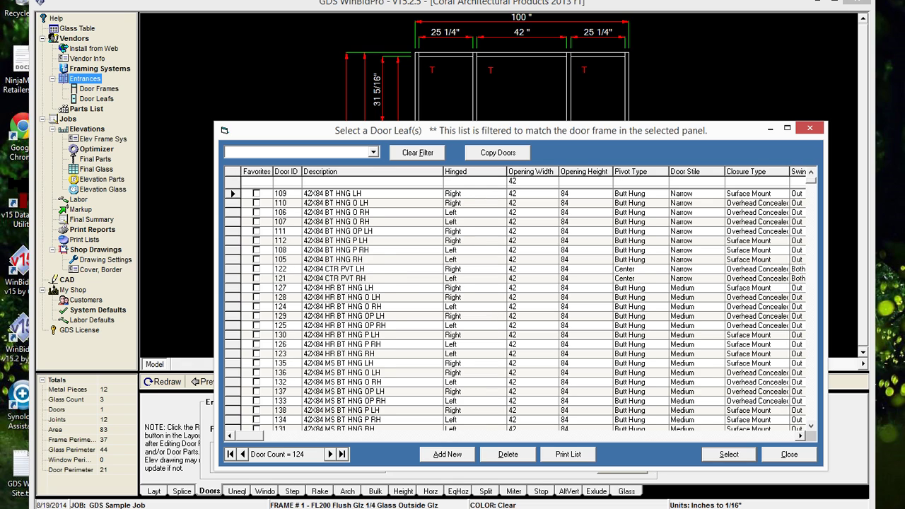
key("shift+Tab")
type("left")
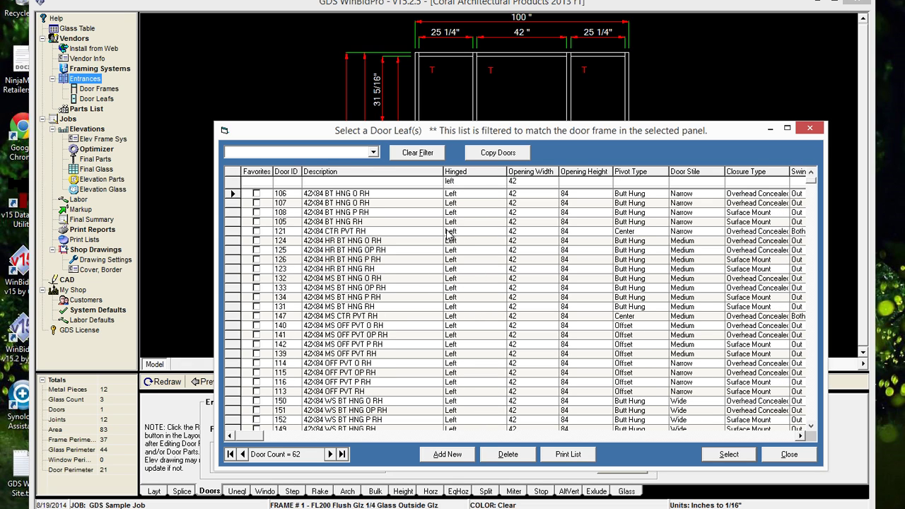
left_click(232, 249)
left_click(728, 455)
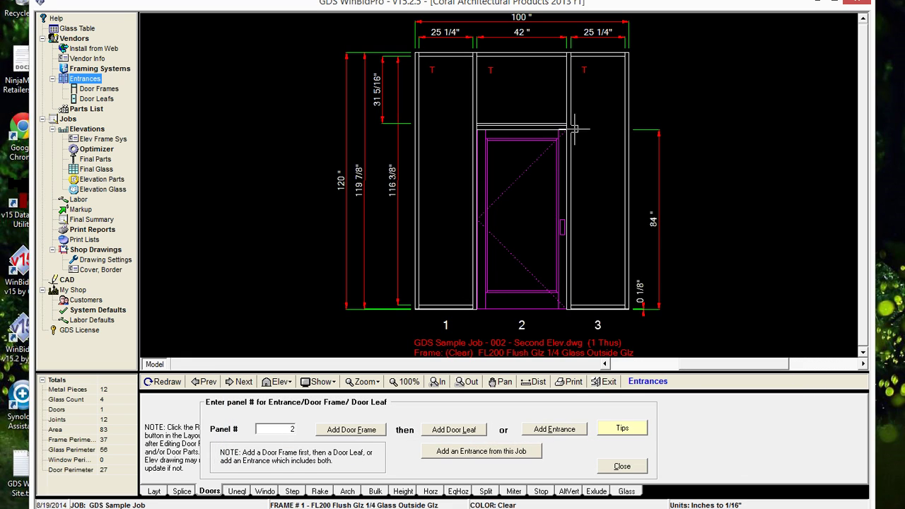
left_click(622, 466)
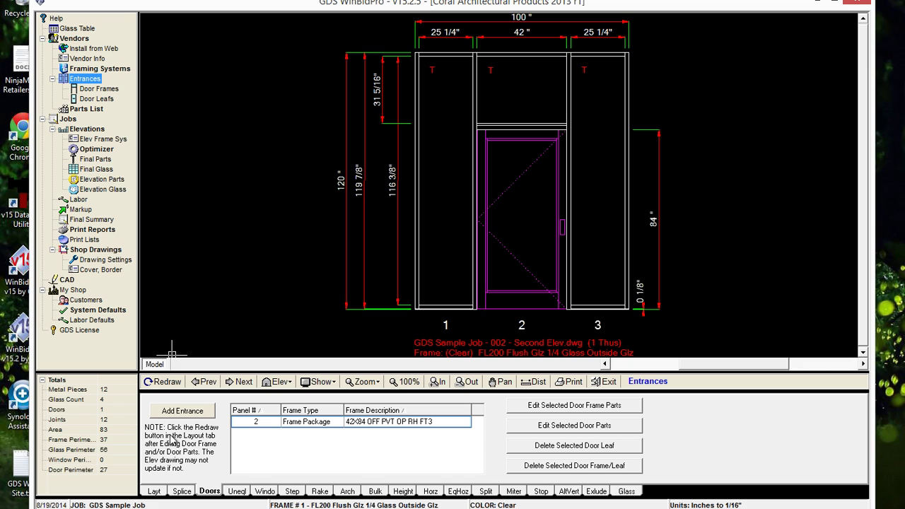
- In the FL200 Outside Glaze Test elevation, add entrance 3684HR BT HNG LH F5 Medium Surface Mnt to panel 1
left_click(207, 382)
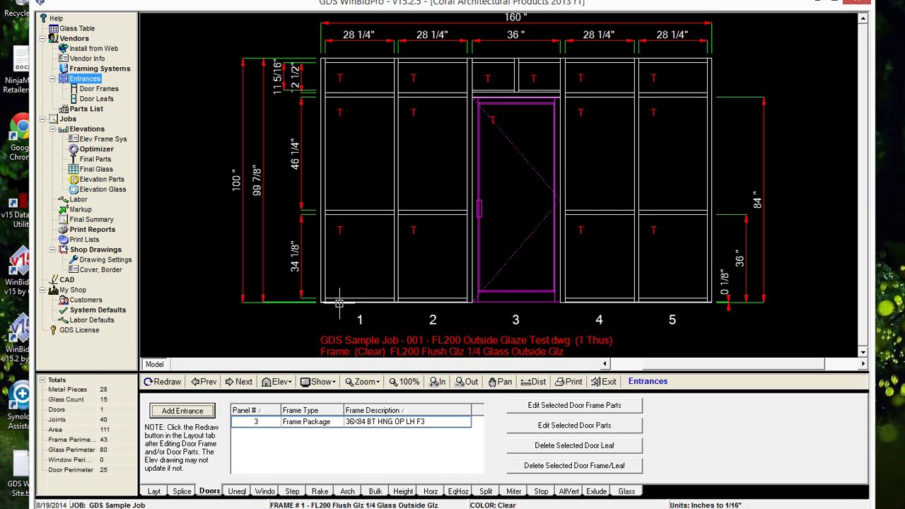
left_click(182, 410)
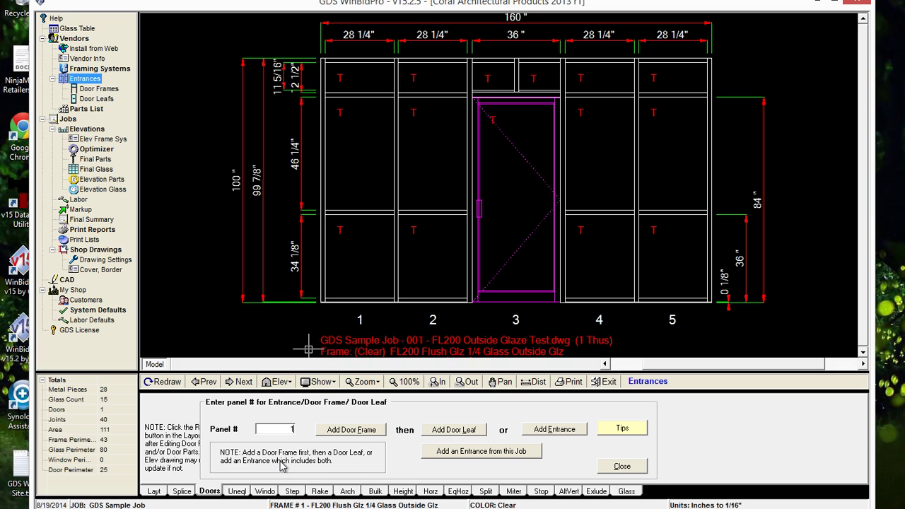
left_click(566, 432)
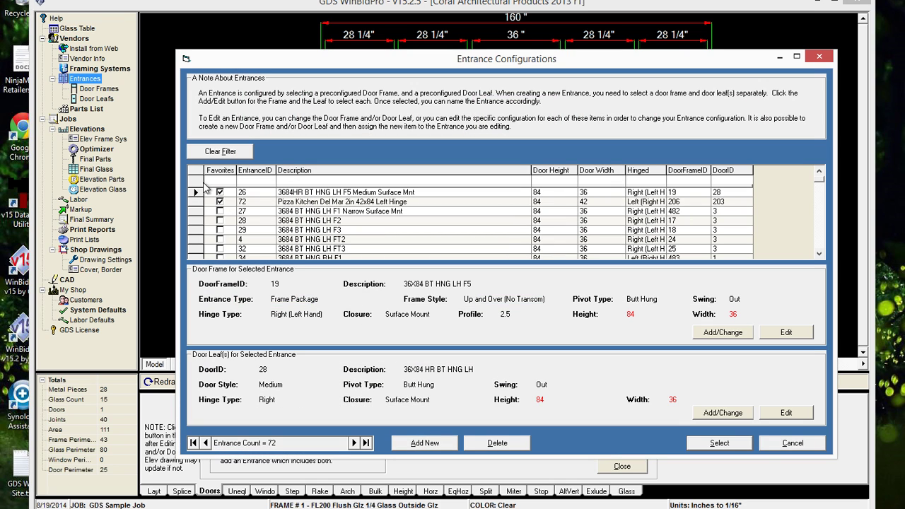
left_click(196, 192)
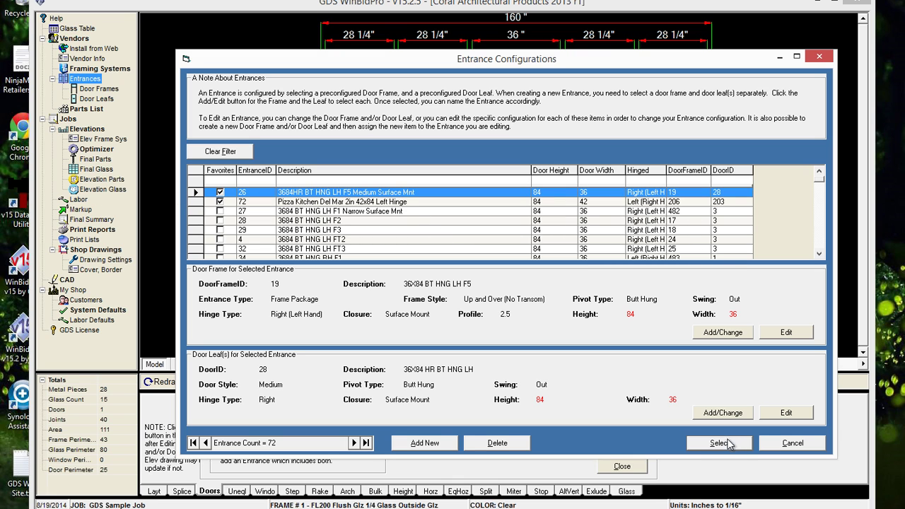
left_click(729, 442)
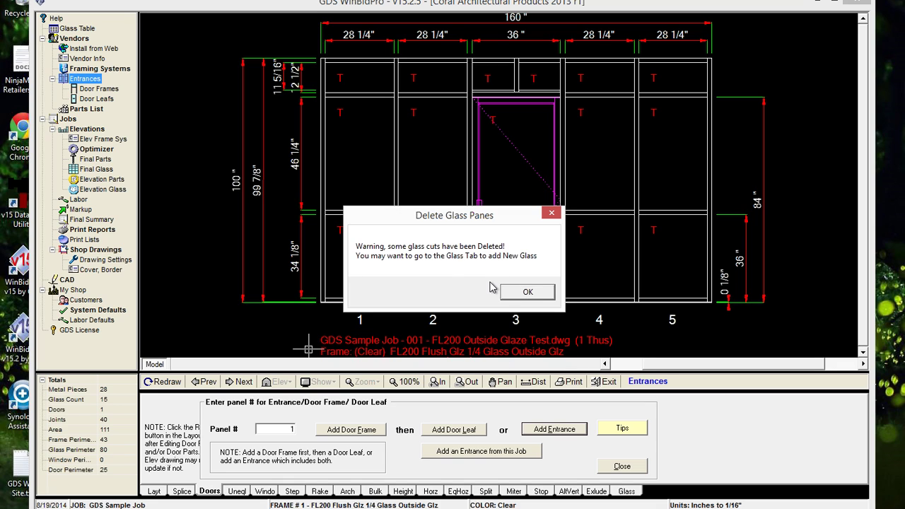
left_click(521, 290)
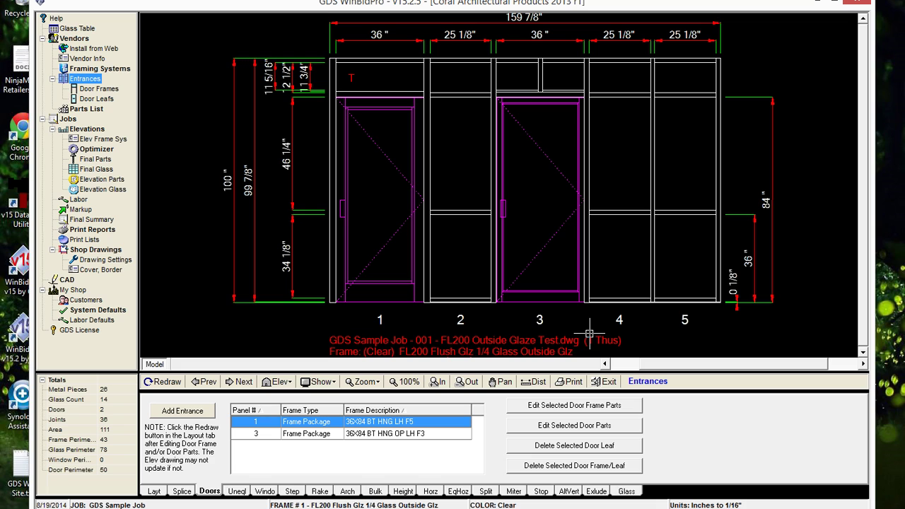
- Apply Arctic Blue Tempered glass to the entire FL200 Outside Glaze Test elevation, and return to its frame layout
left_click(628, 490)
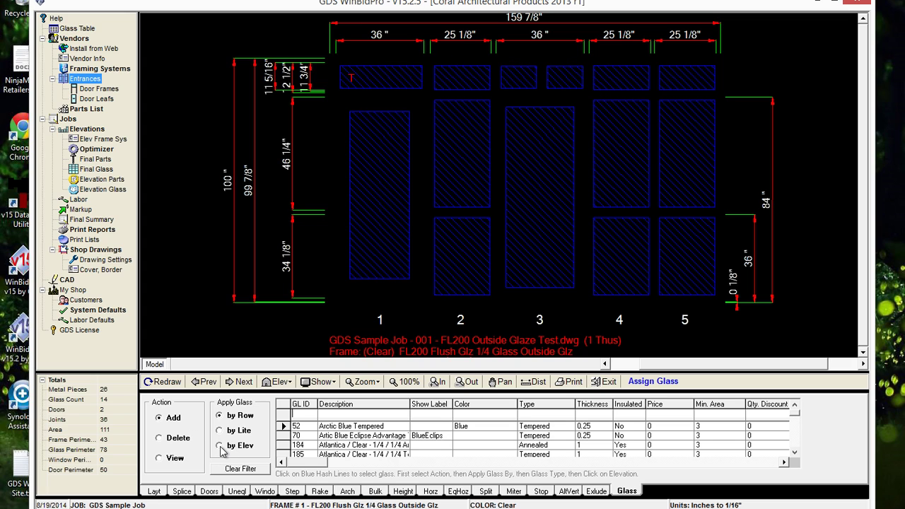
left_click(222, 448)
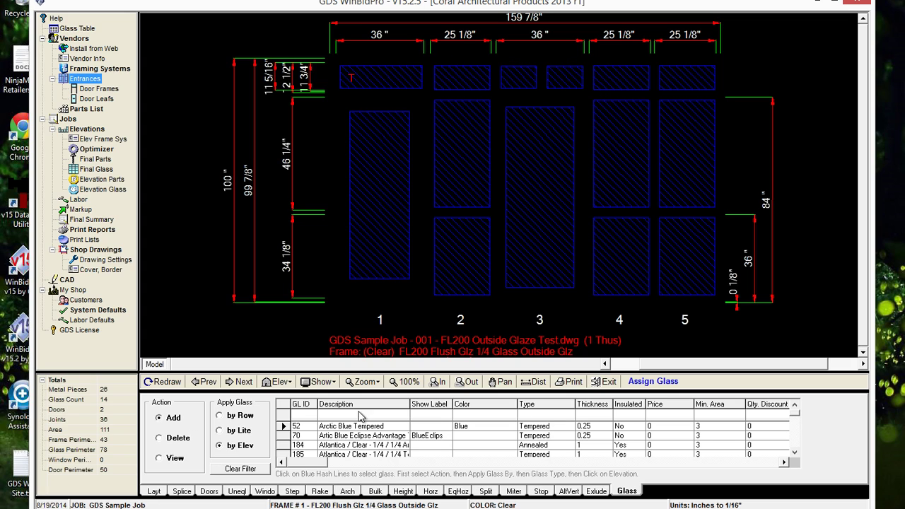
left_click(573, 220)
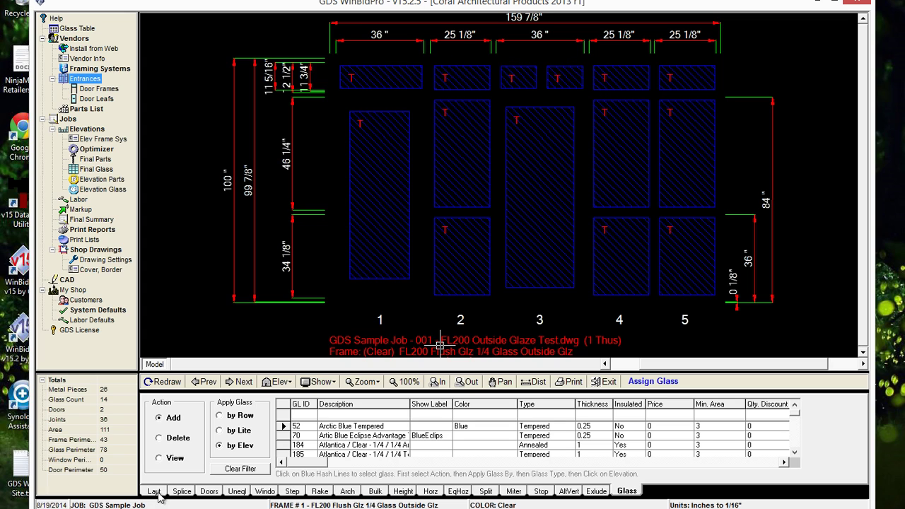
left_click(154, 491)
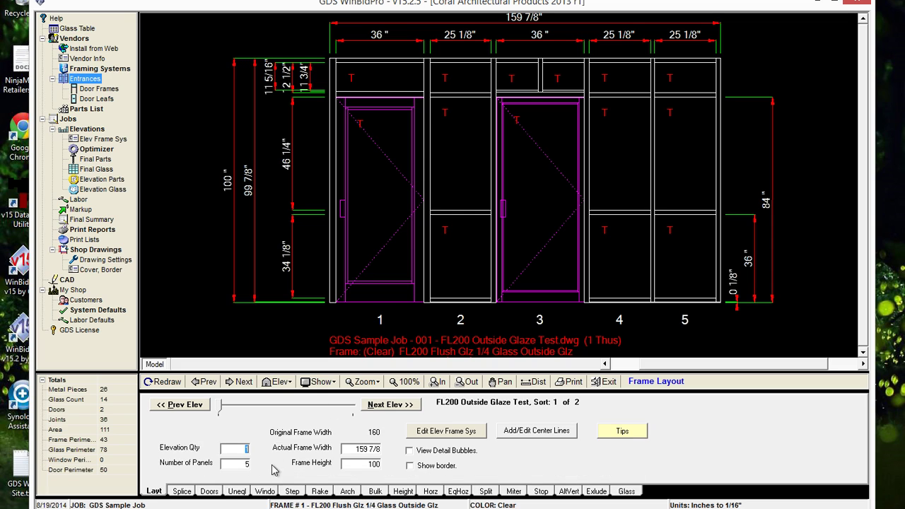
left_click(214, 492)
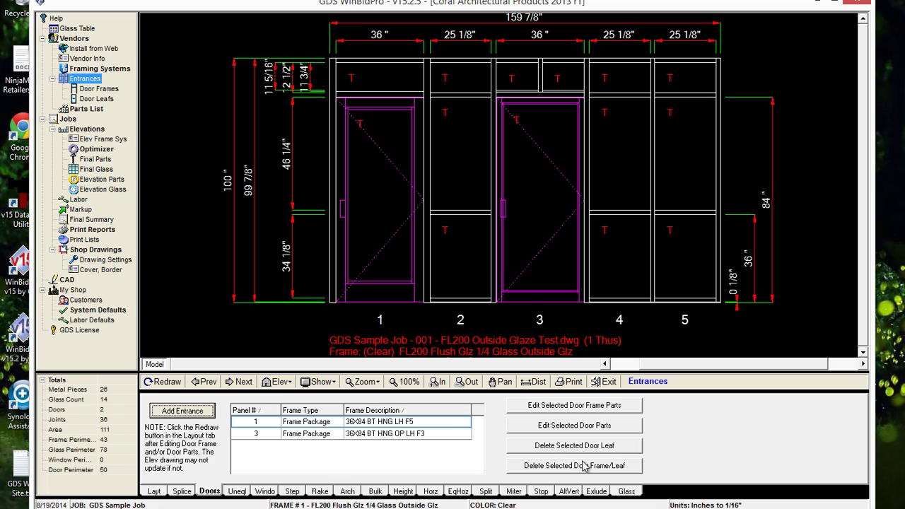
left_click(184, 413)
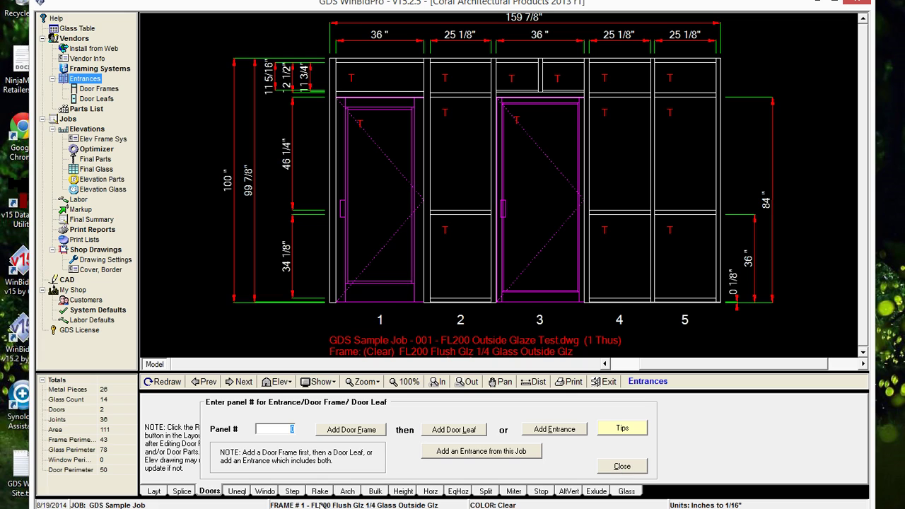
left_click(625, 467)
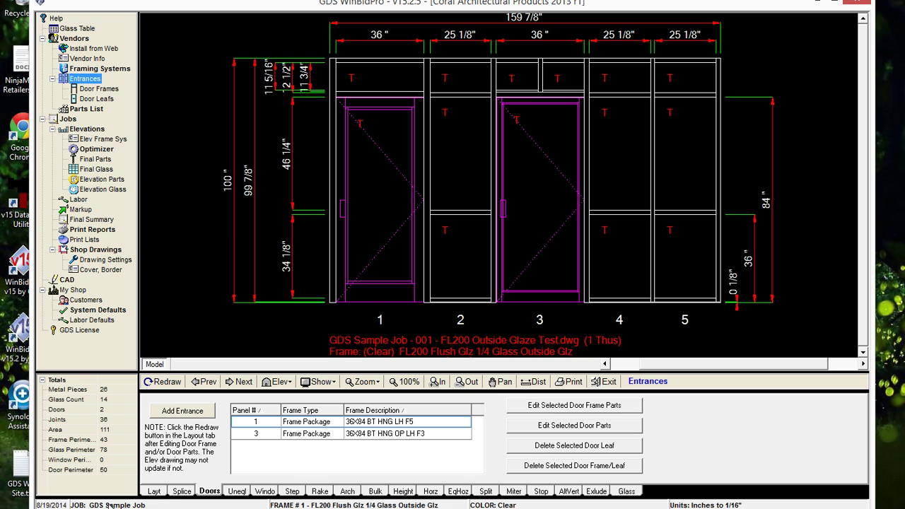
- Review the frame profile settings of the first elevation's framing system
left_click(160, 495)
left_click(446, 431)
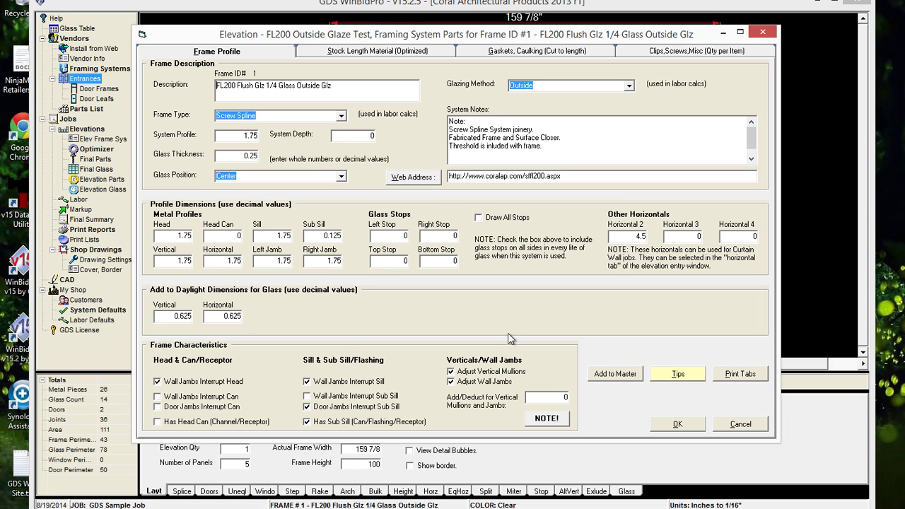
left_click(677, 425)
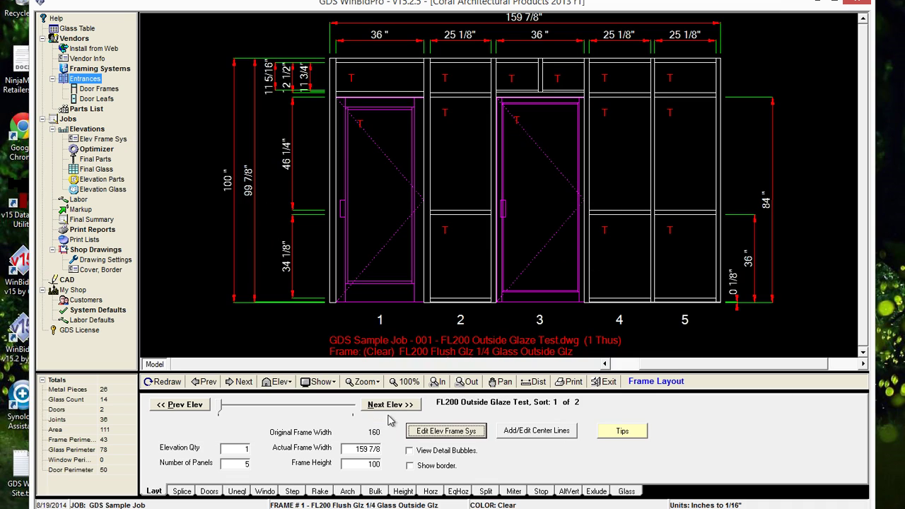
- Open the stock length material settings of the Second Elev elevation's framing system
left_click(391, 406)
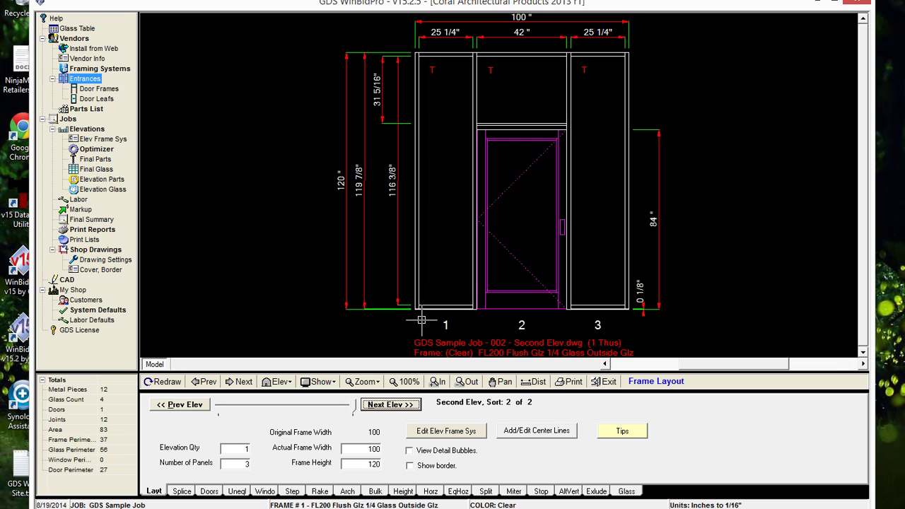
left_click(458, 434)
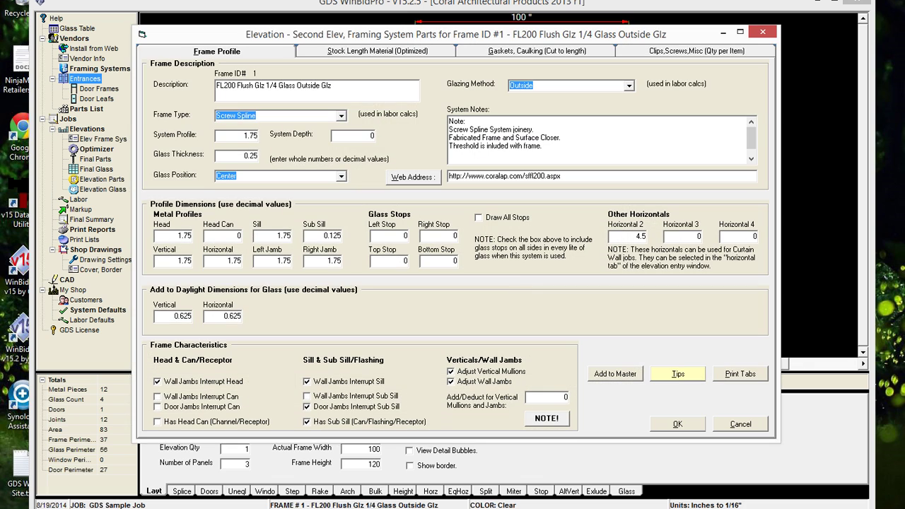
left_click(346, 53)
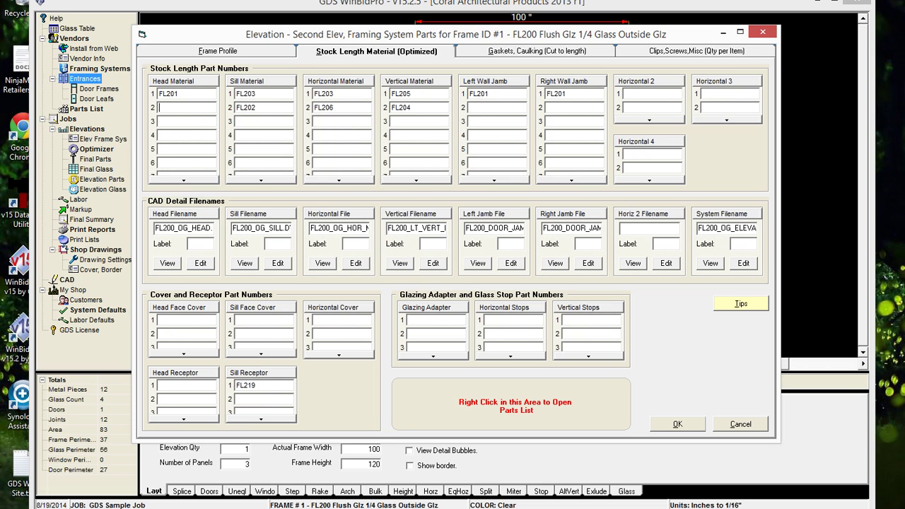
- Filter the parts list by the description "head" and insert part CS119 as the first head receptor
right_click(180, 109)
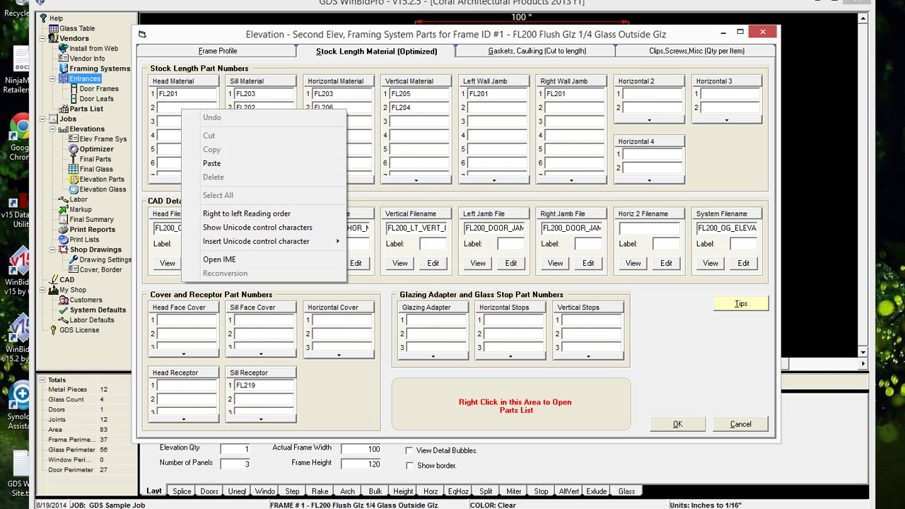
left_click(205, 363)
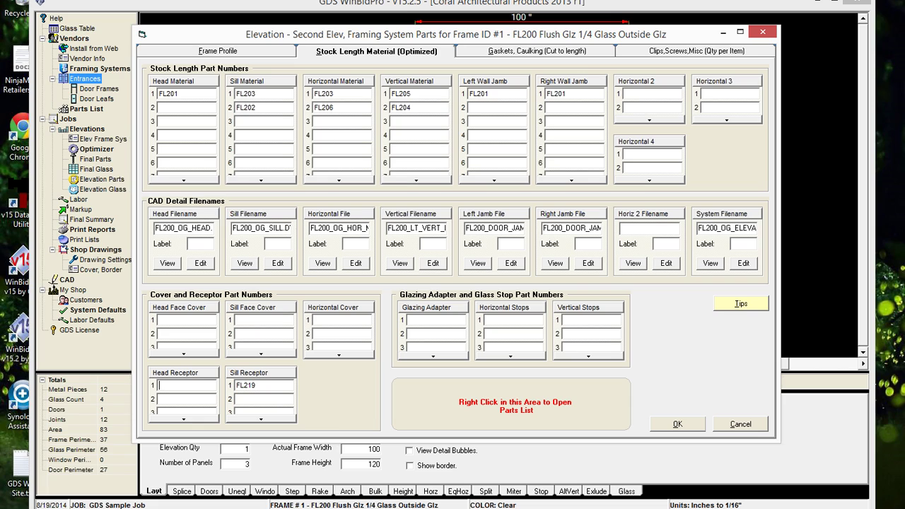
right_click(426, 421)
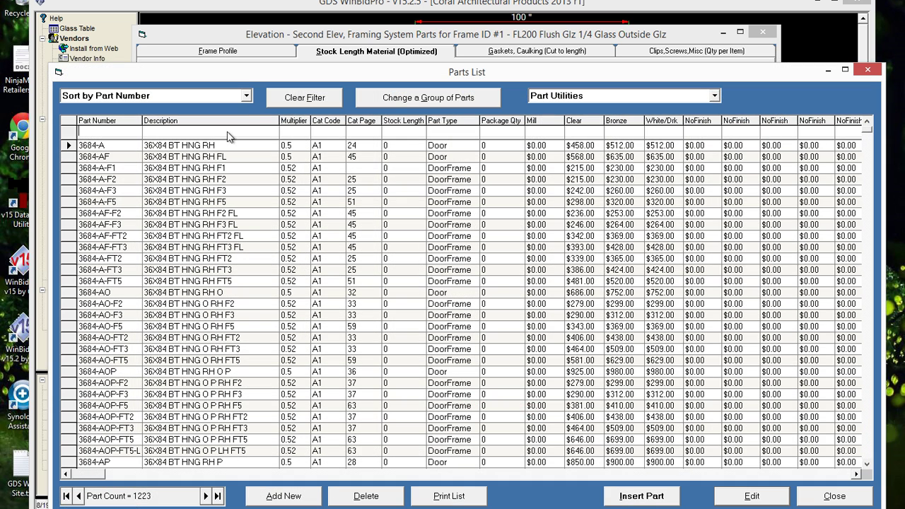
left_click(228, 133)
type("re")
key("BackSpace")
key("BackSpace")
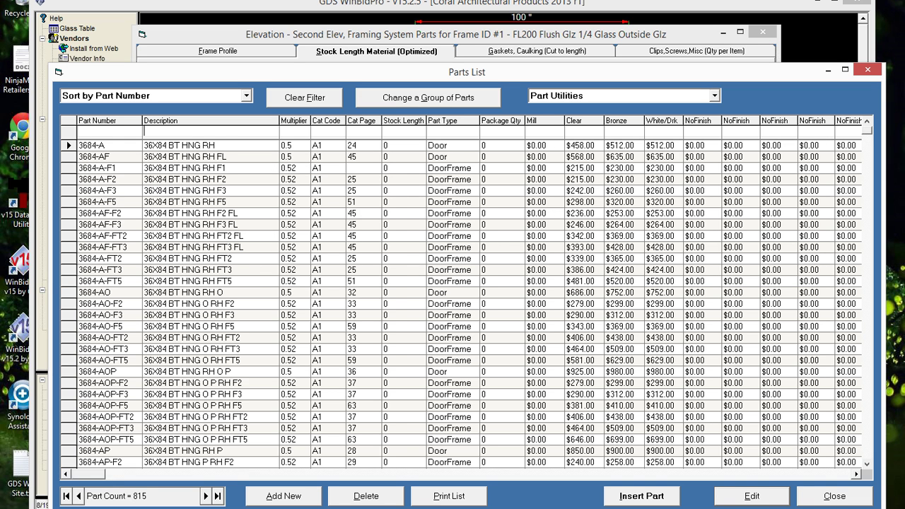
type("head")
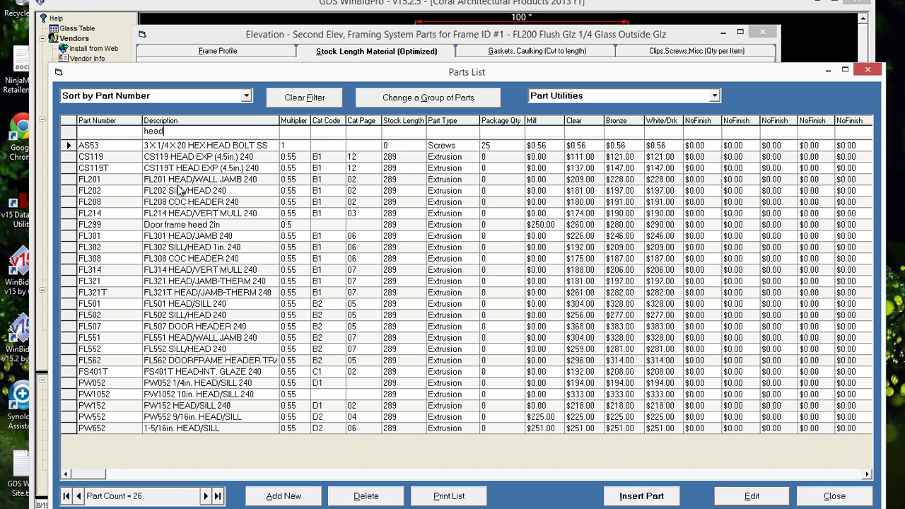
left_click(71, 157)
left_click(641, 496)
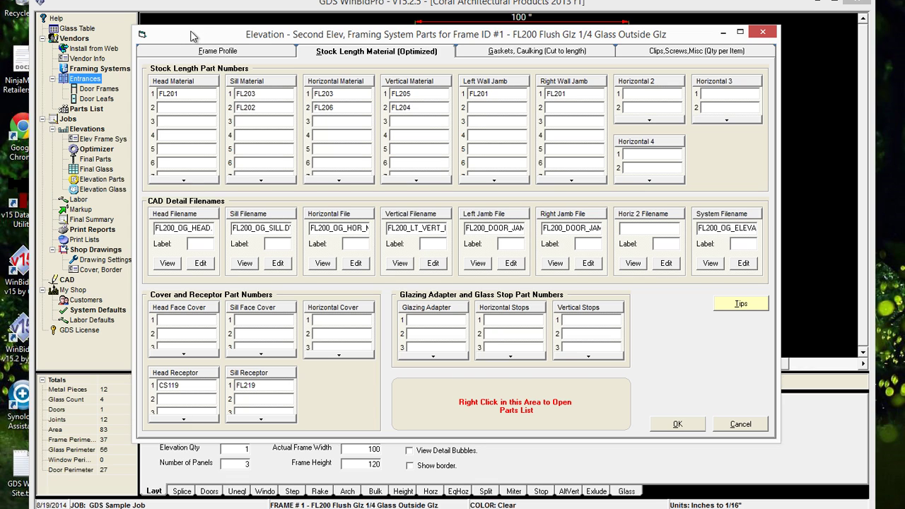
- Enable Has Head Can (Channel/Receptor) in Second Elev's frame profile, set the head can dimension to 0.125, and inspect the head in the drawing
left_click(203, 52)
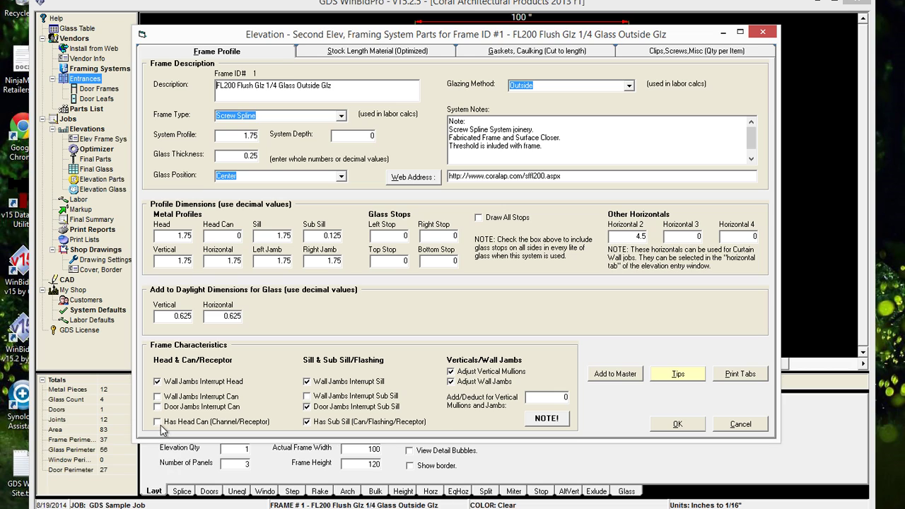
left_click(157, 422)
left_click(235, 236)
type("0.125")
key("Tab")
left_click(678, 422)
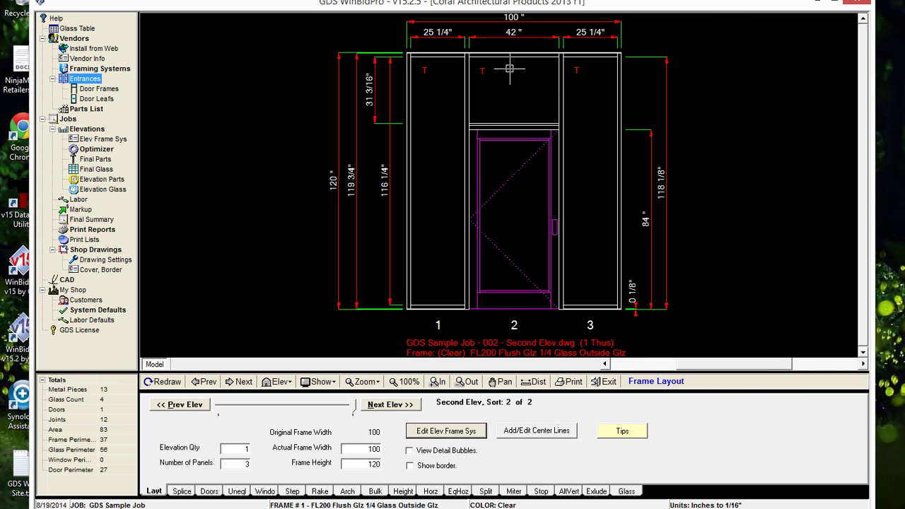
scroll(512, 67, "up", 1)
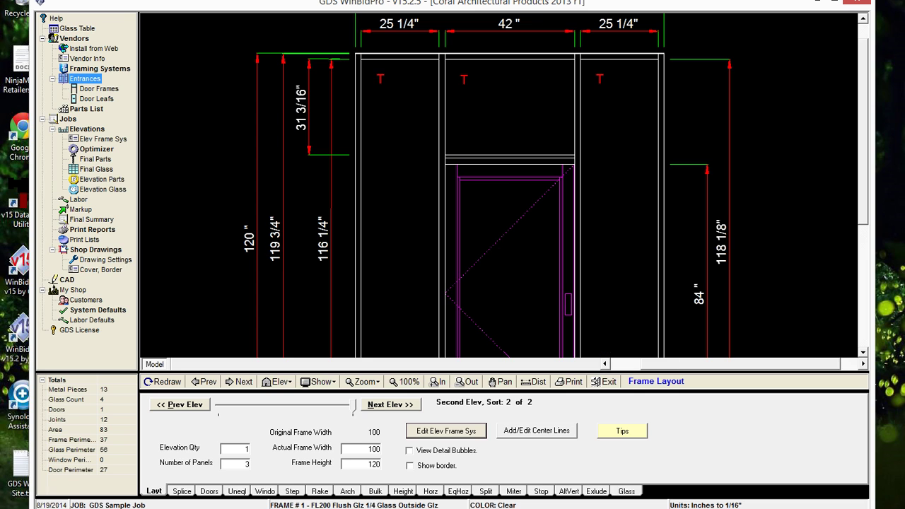
scroll(524, 51, "up", 4)
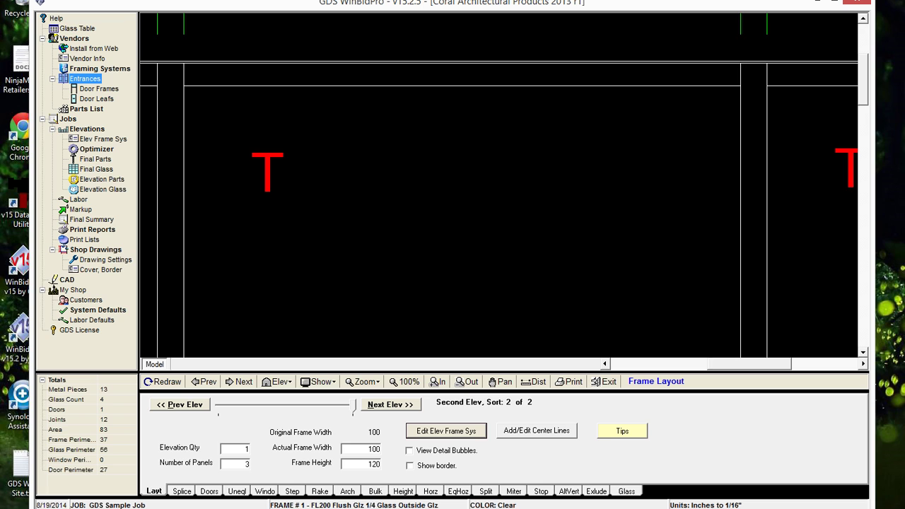
scroll(524, 50, "down", 5)
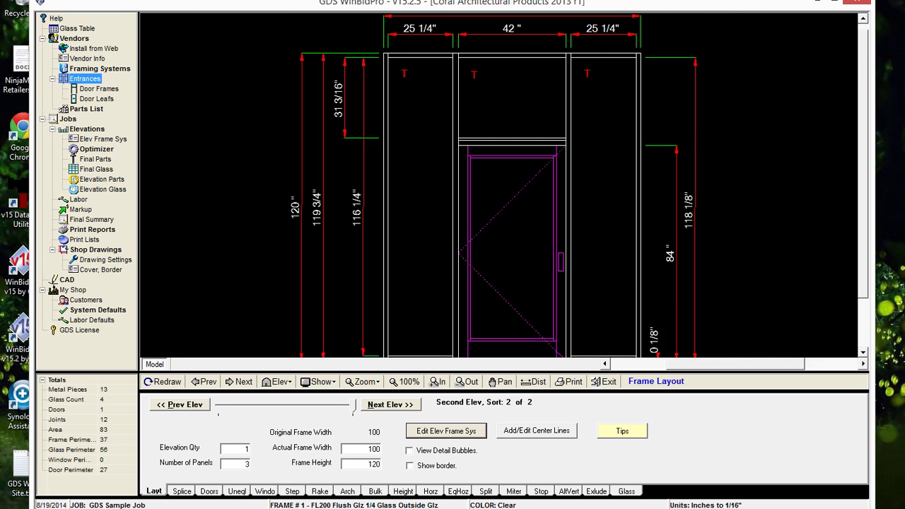
- Add a new elevation named Third using the FL200 frame, with 5 panels, a width of 200 and a height of 120
left_click(393, 405)
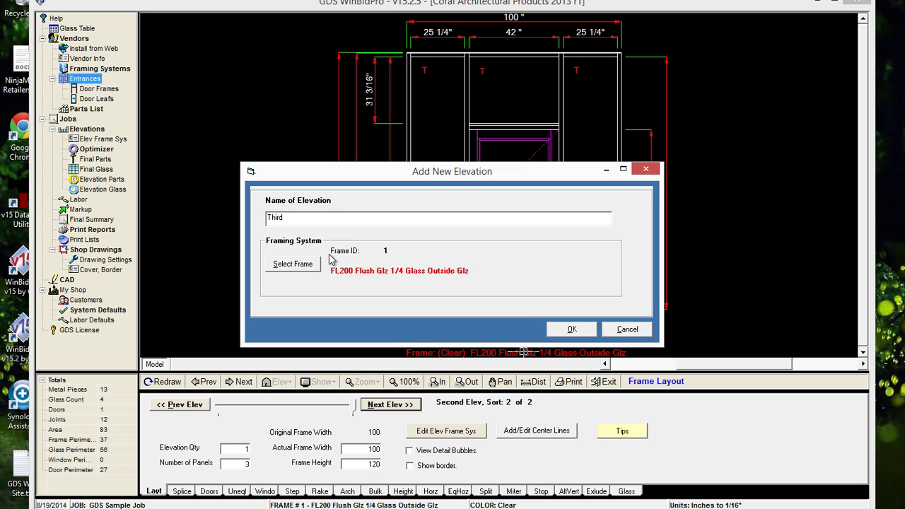
key("Tab")
key("Tab")
key("Return")
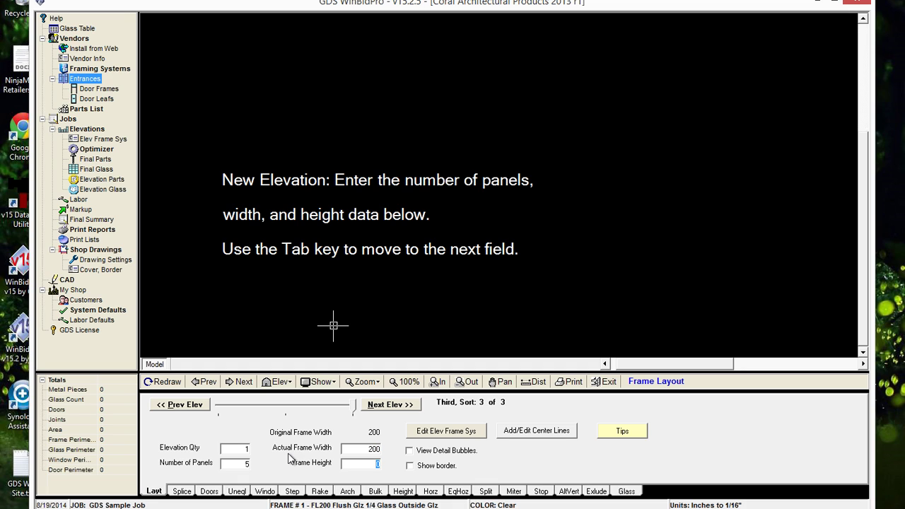
type("120")
key("Tab")
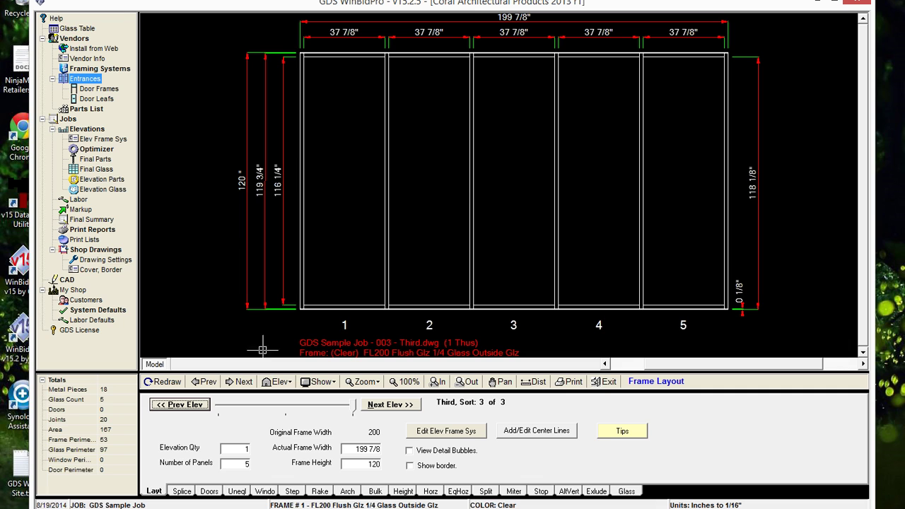
- Review the Third elevation's frame profile and its head receptor part in the framing system settings
left_click(470, 432)
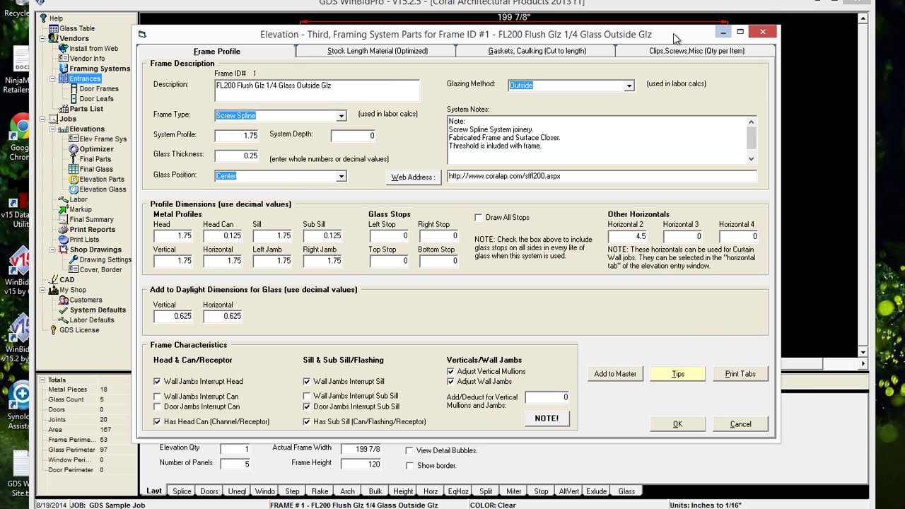
mouse_move(693, 36)
left_mouse_down()
mouse_move(715, 130)
mouse_move(679, 55)
left_mouse_up()
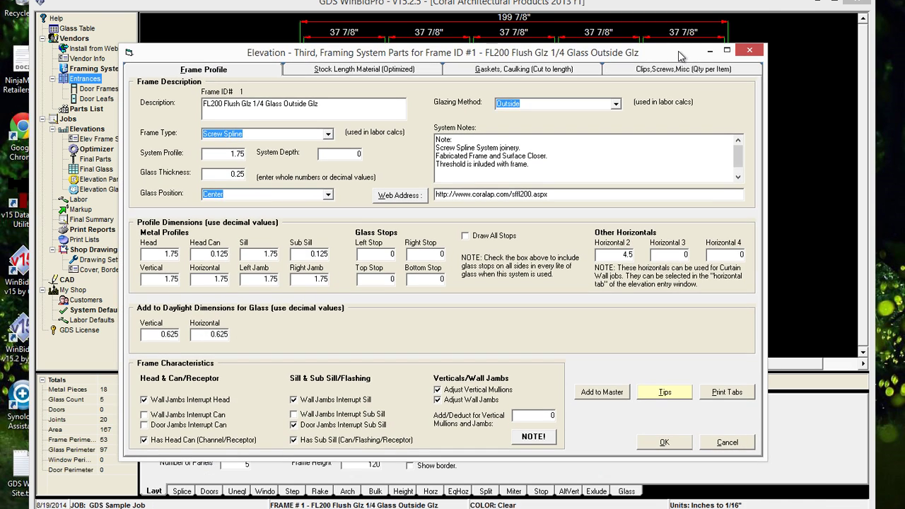
left_click(304, 74)
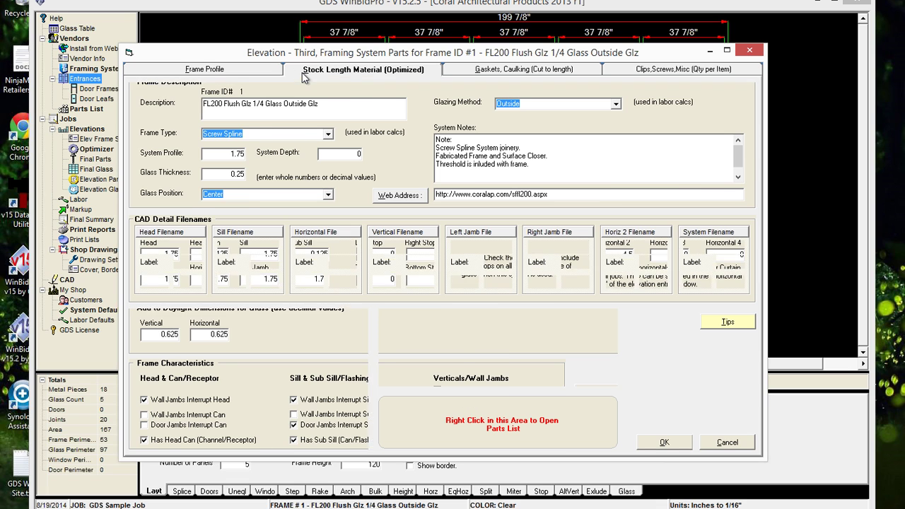
left_click(159, 403)
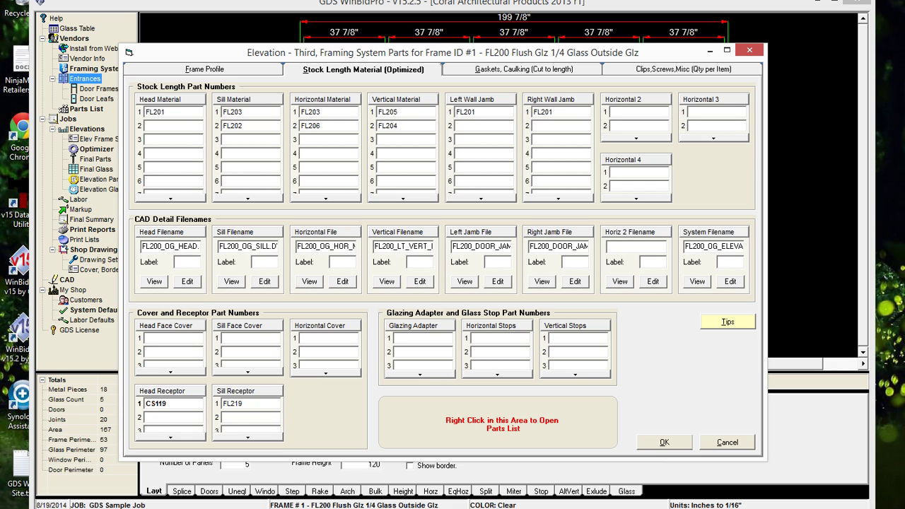
left_click(664, 442)
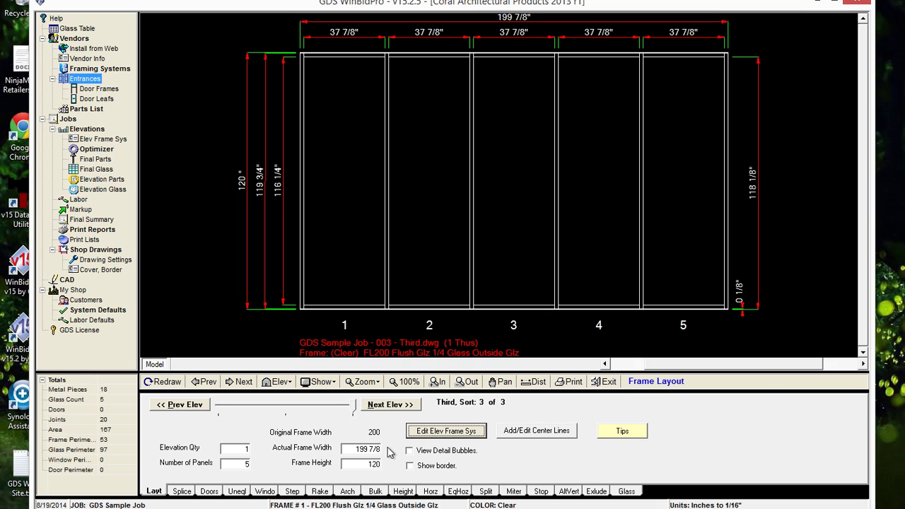
- Add the 42X84 OFF PVT OP RH FT3 entrance from this job's Second Elev to panel 3 of the Third elevation
left_click(210, 491)
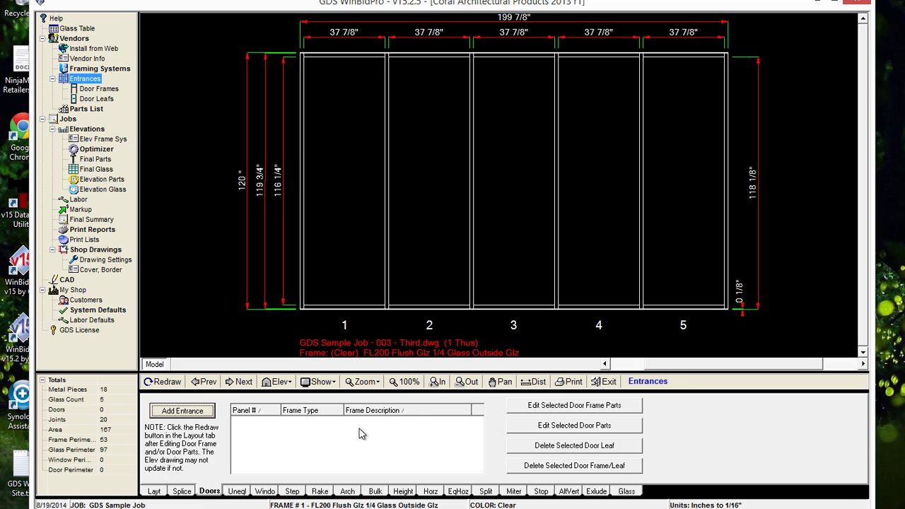
left_click(191, 413)
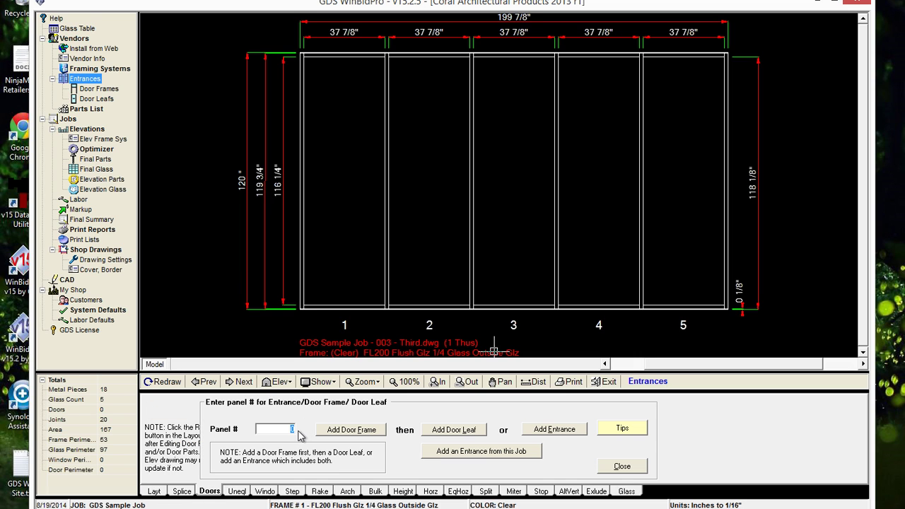
type("3")
left_click(450, 453)
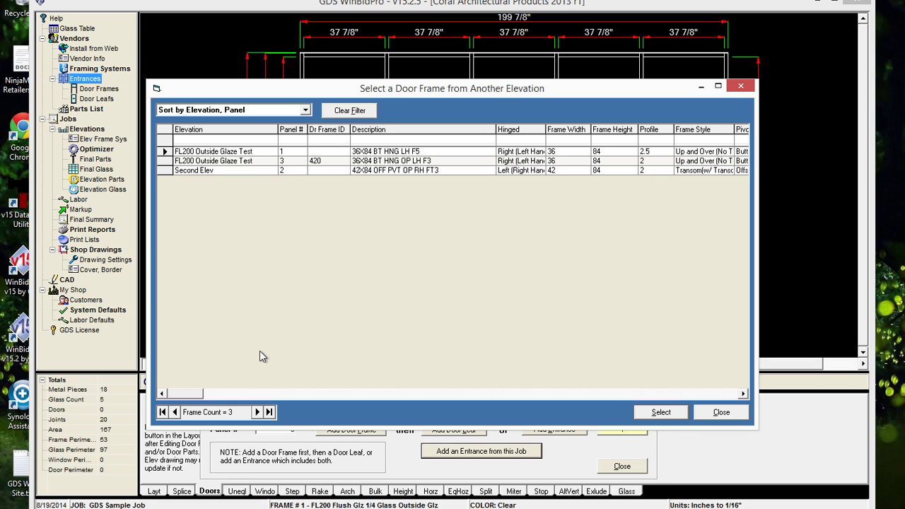
left_click(164, 174)
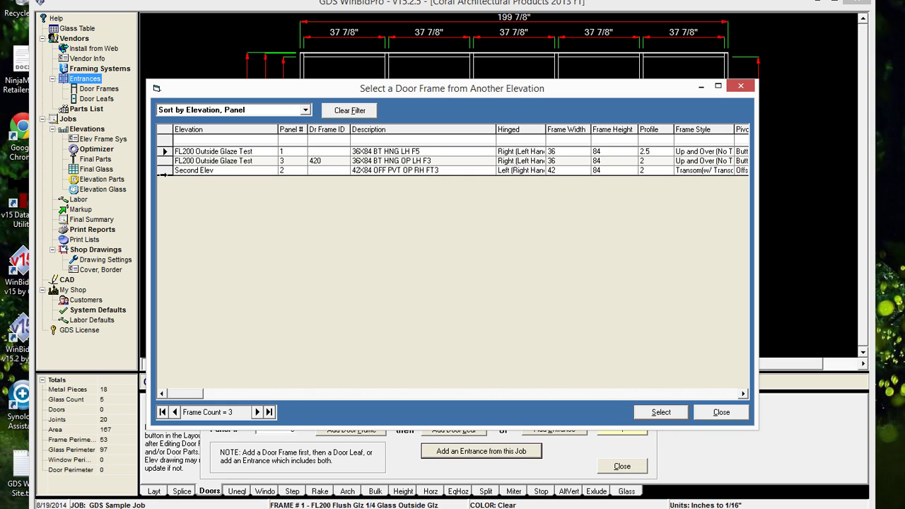
left_click(163, 172)
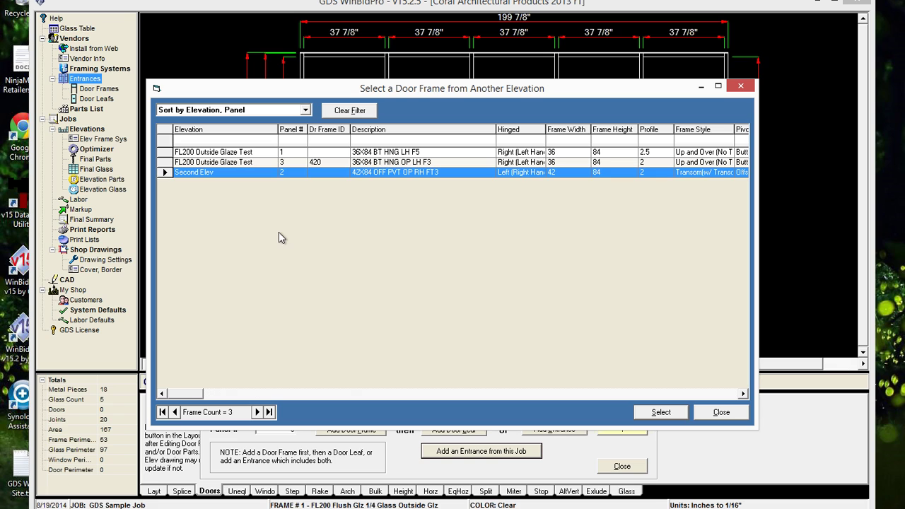
left_click(655, 414)
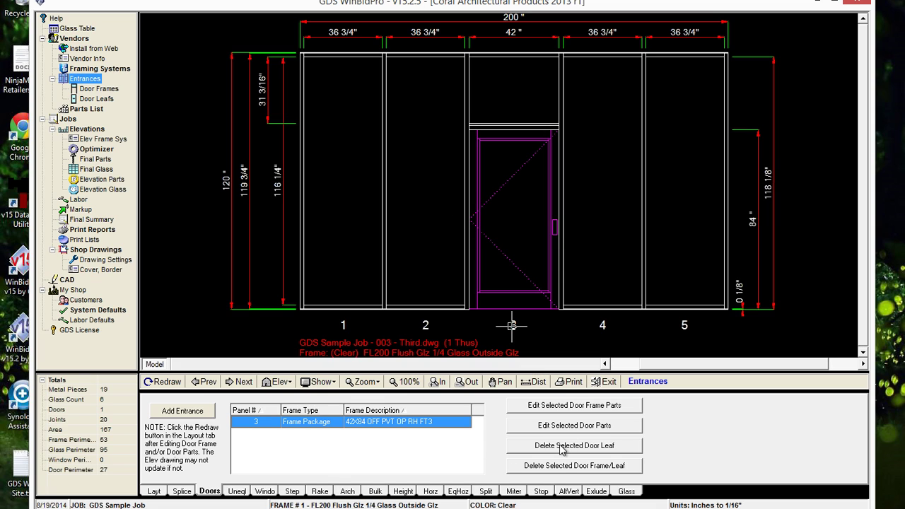
- Review the door frame parts and frame stock lengths of the panel 3 entrance
left_click(574, 406)
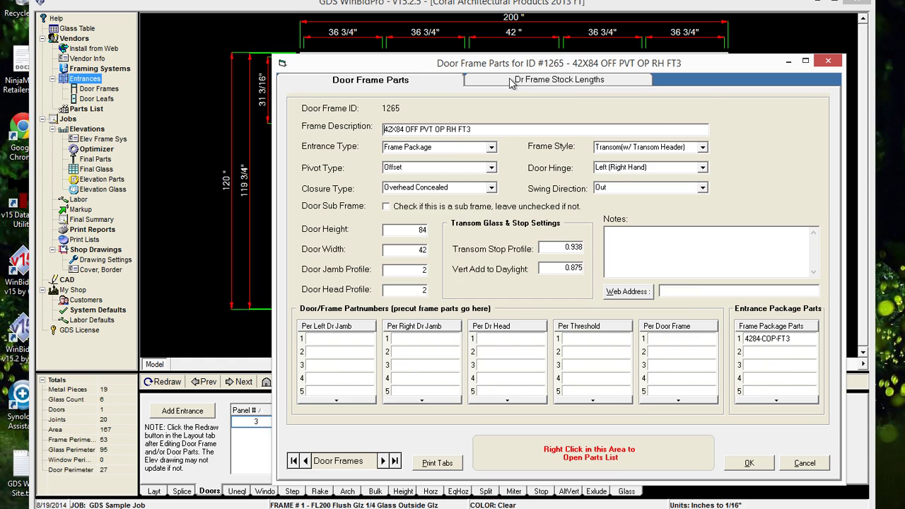
left_click(512, 80)
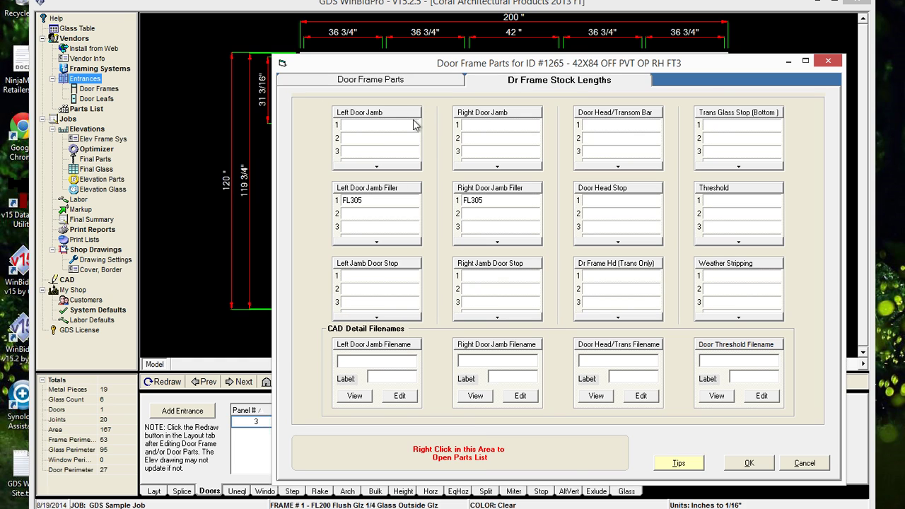
left_click(404, 82)
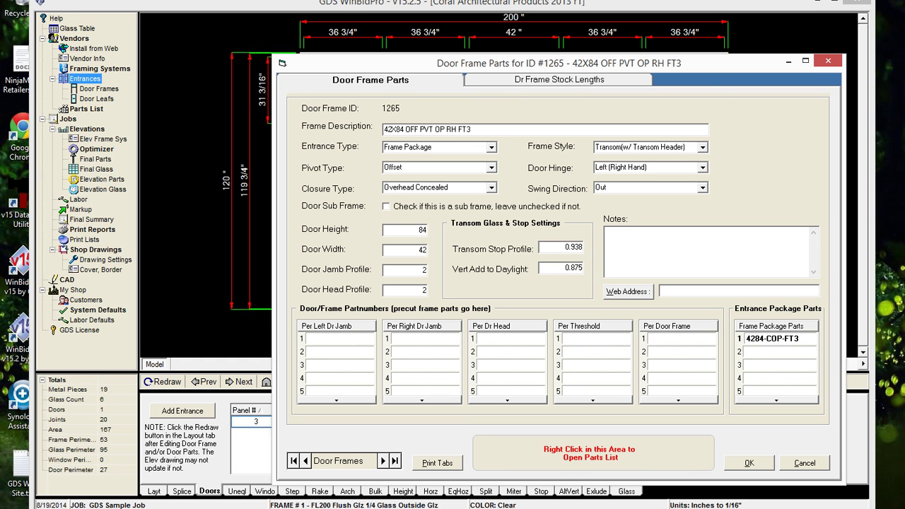
left_click(749, 463)
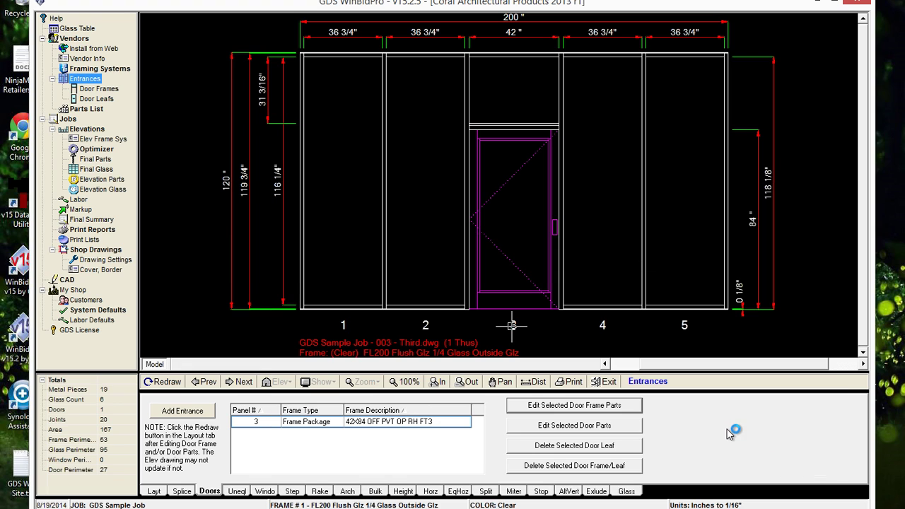
- Review the door settings and door part numbers of the panel 3 door leaf
left_click(573, 426)
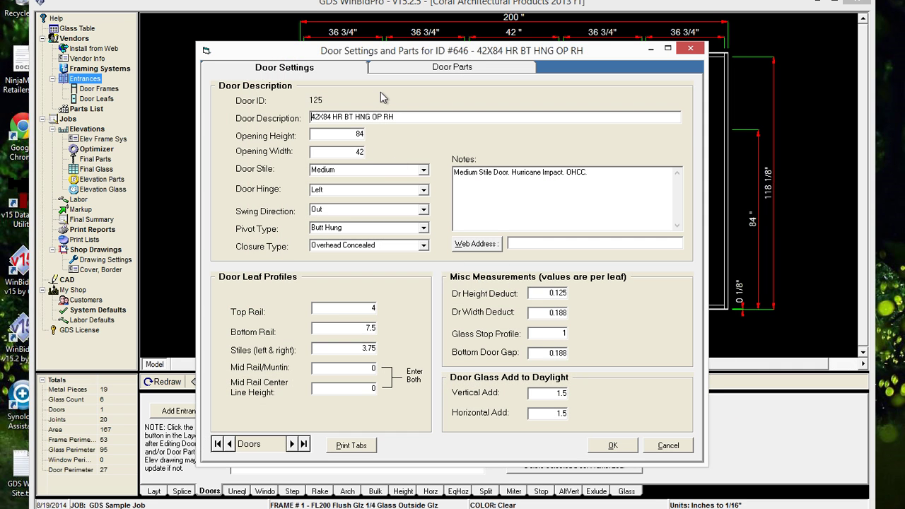
left_click(389, 71)
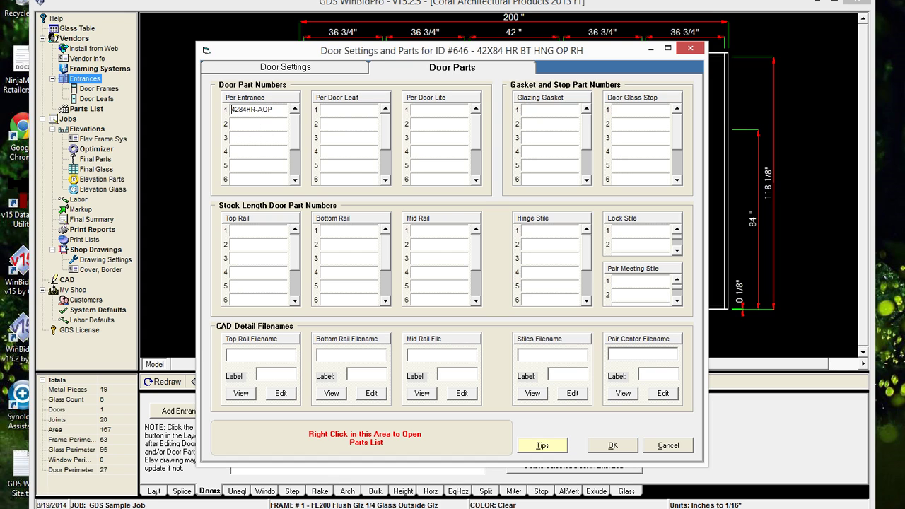
left_click(612, 447)
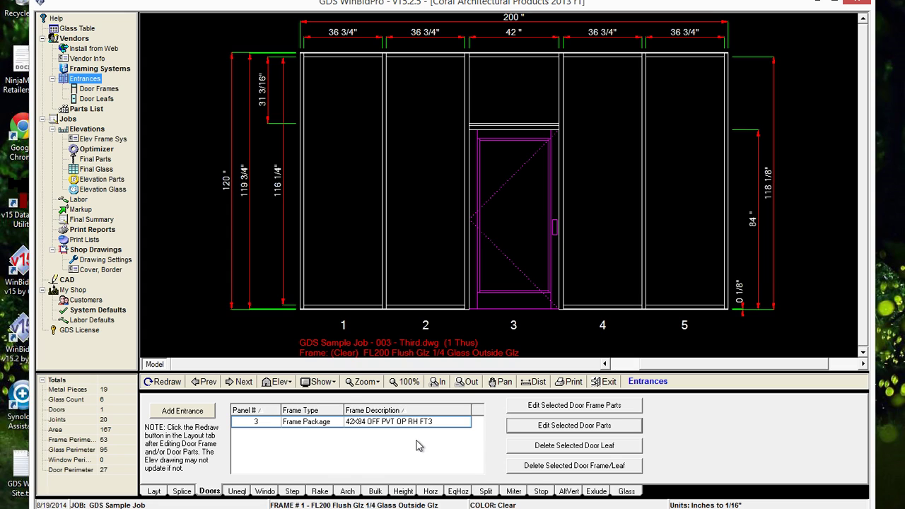
- Review the options for adding an entrance to the Third elevation and the vendor's list of entrance configurations
left_click(198, 415)
left_click(183, 411)
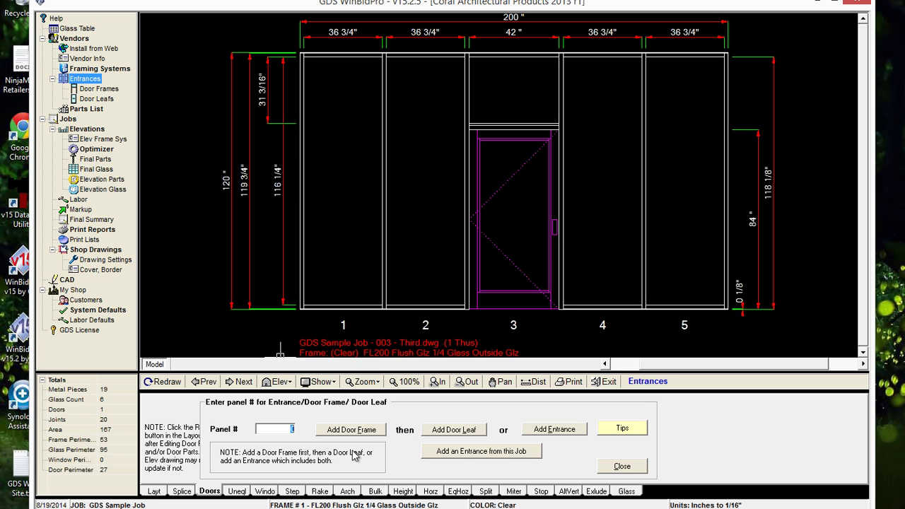
left_click(626, 467)
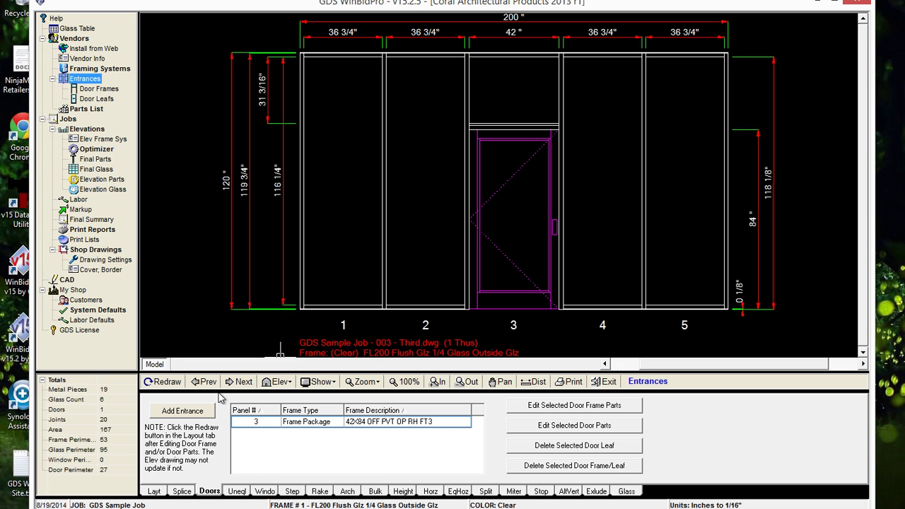
double_click(85, 78)
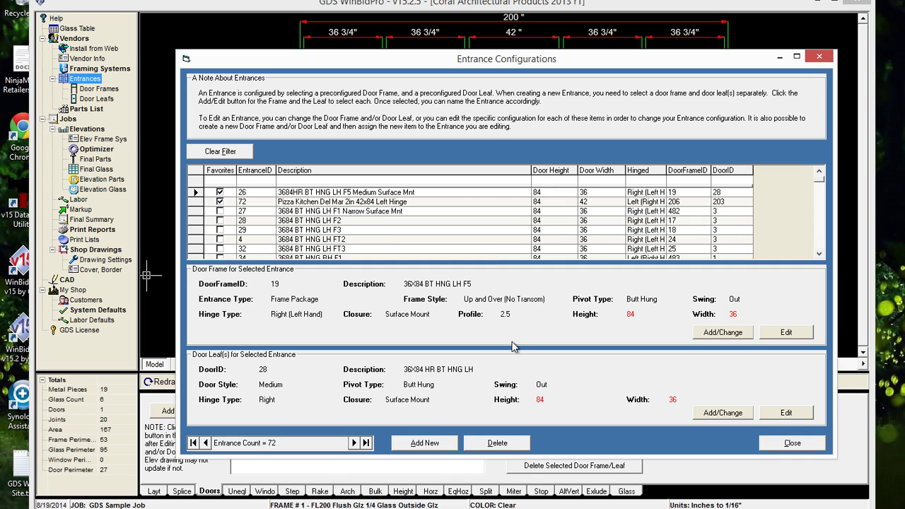
left_click(793, 448)
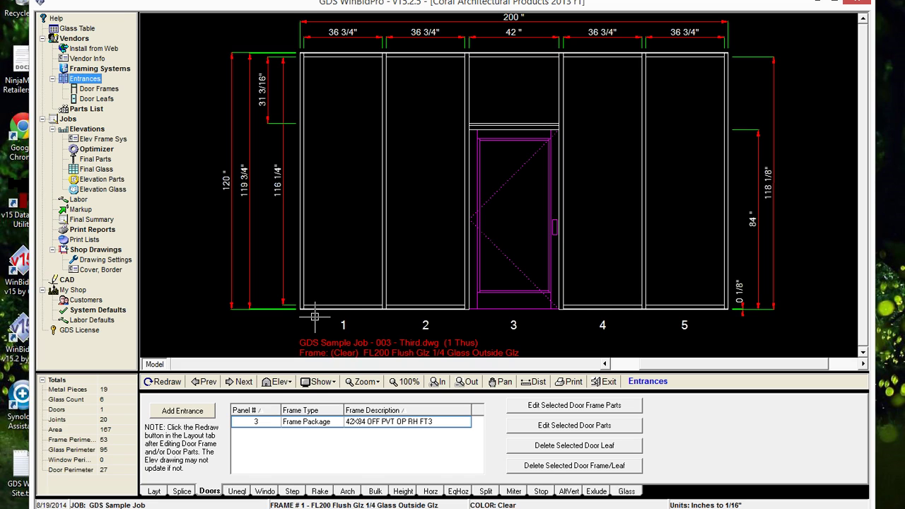
- Review the entrances of the FL200 Outside Glaze Test and Second Elev elevations, and return to the Third elevation's layout
left_click(207, 381)
left_click(207, 381)
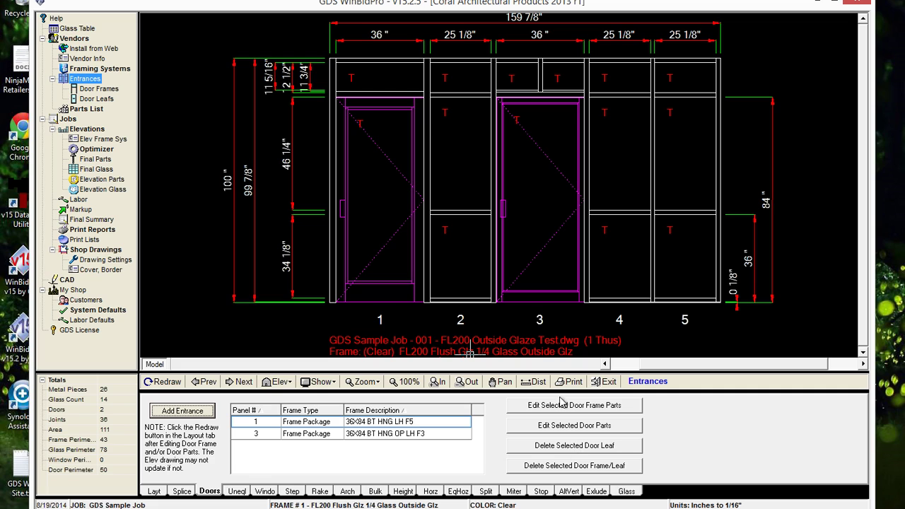
left_click(168, 415)
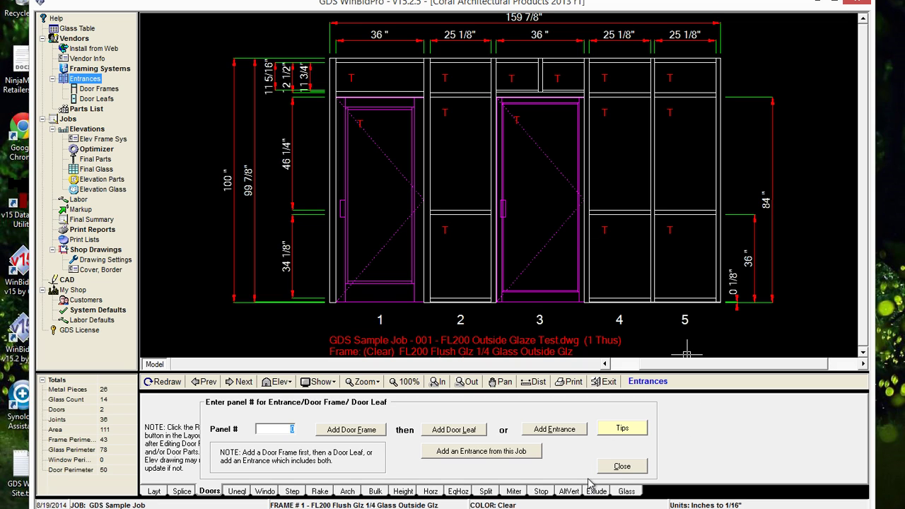
left_click(621, 467)
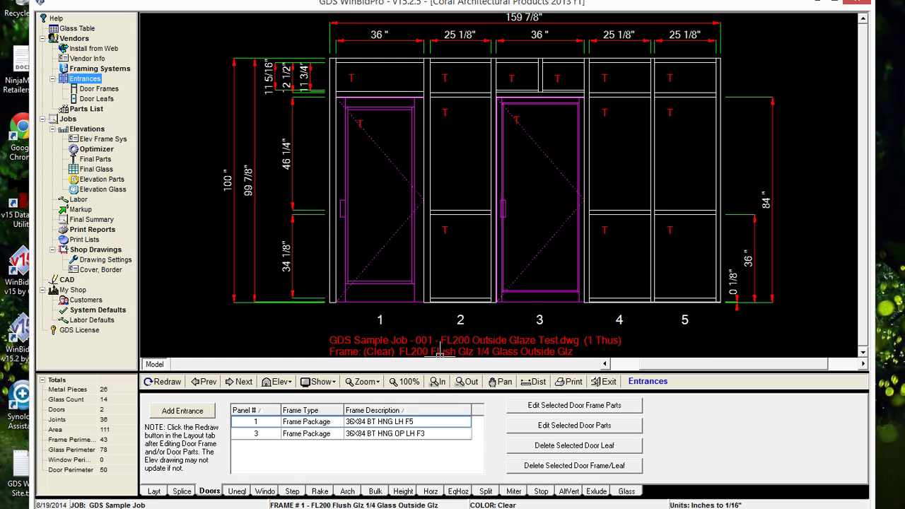
left_click(241, 381)
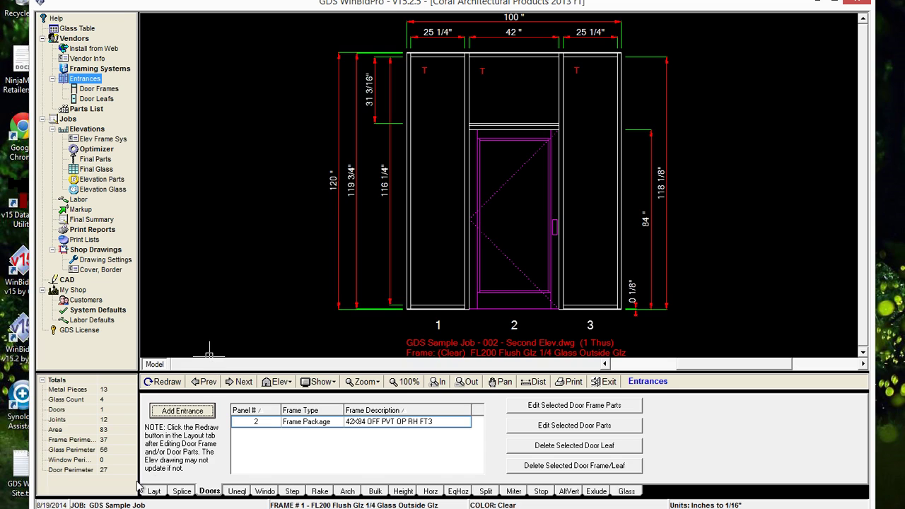
left_click(158, 492)
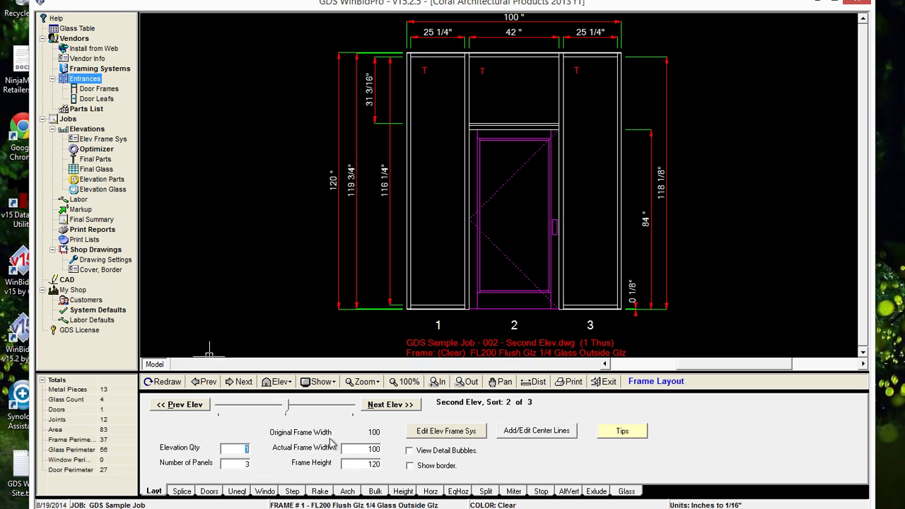
left_click(290, 412)
left_click_drag(289, 411, 353, 410)
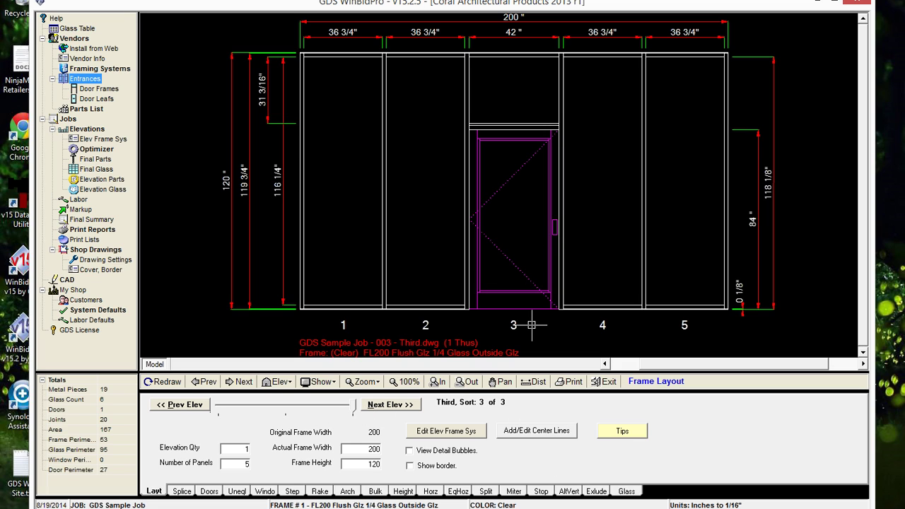
- Set the bottom rail of the Third elevation's panel 3 door leaf to 10
left_click(211, 494)
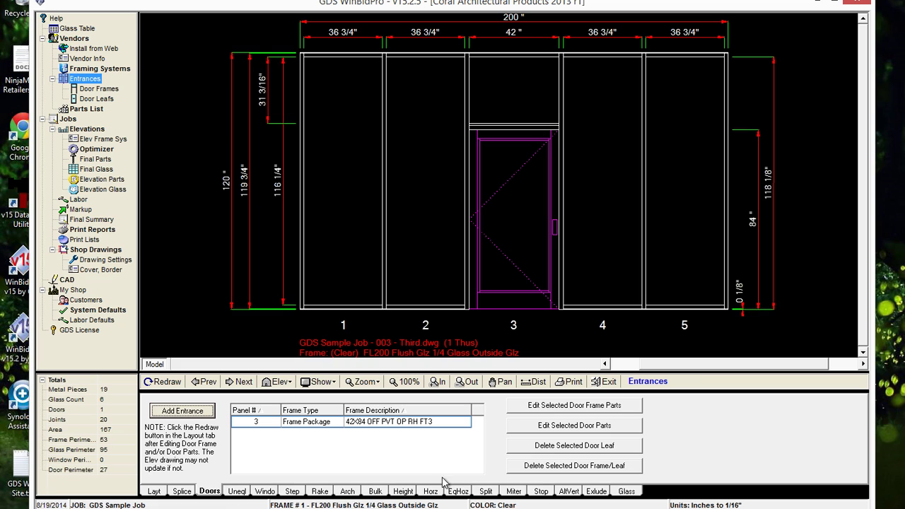
left_click(604, 426)
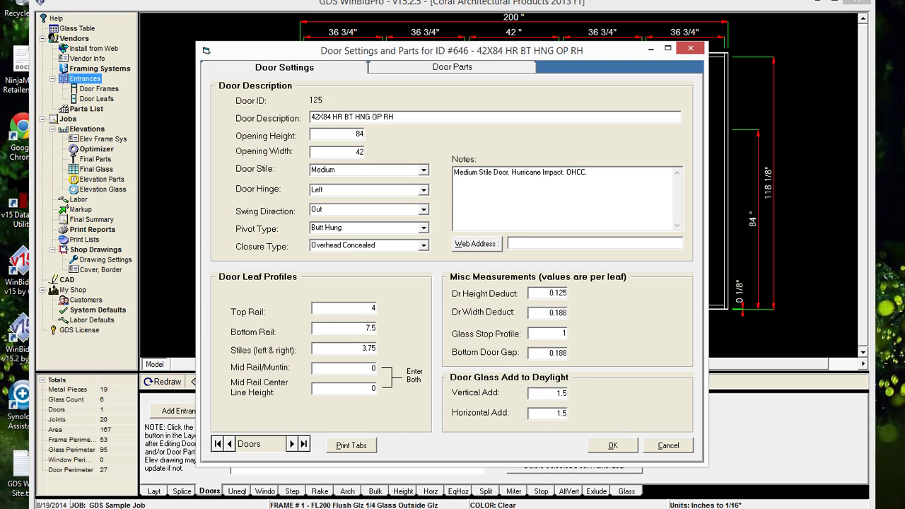
double_click(371, 328)
type("10")
- Find the mid-rail adapter D113 in the parts list by the description "rail" and insert it as a per-entrance door part
left_click(412, 69)
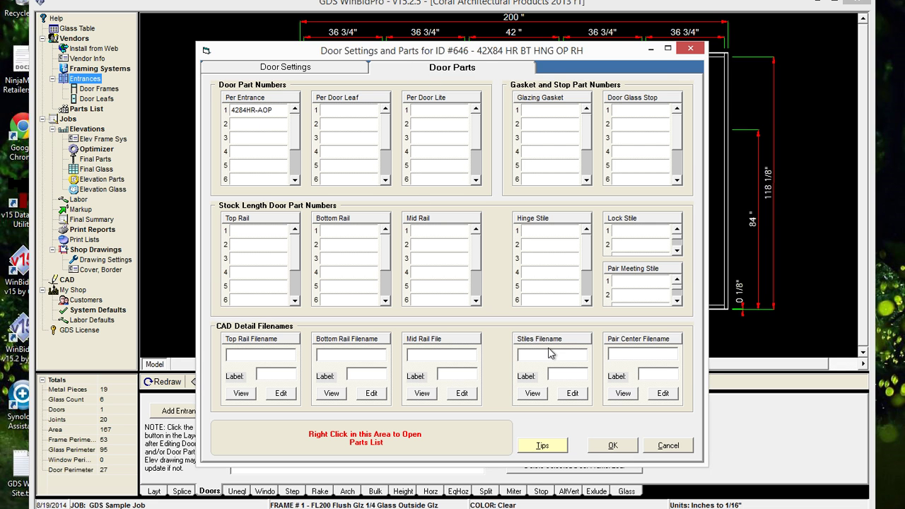
right_click(429, 439)
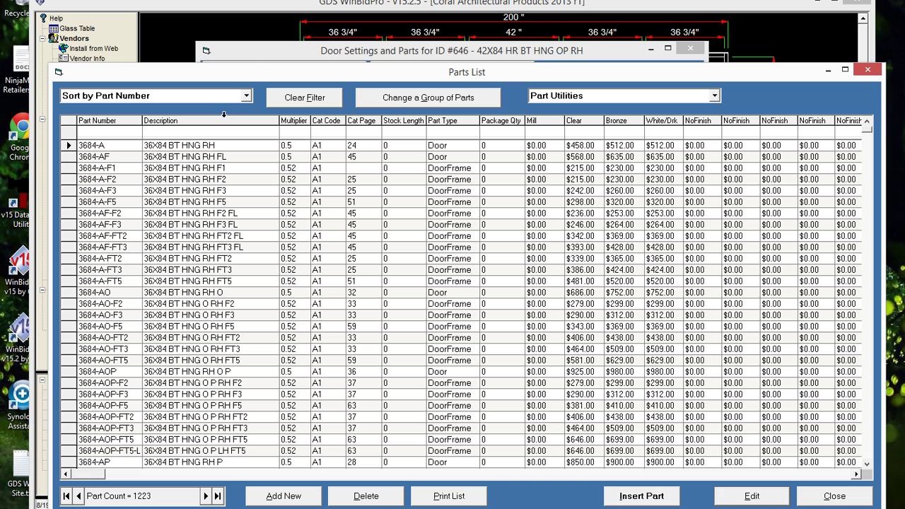
left_click(226, 132)
type("bott")
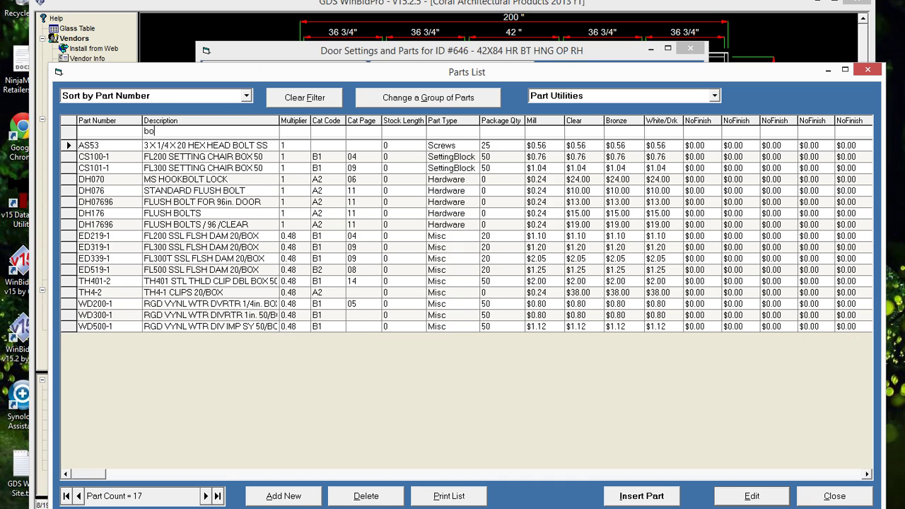
key("BackSpace")
key("BackSpace")
key("BackSpace")
key("BackSpace")
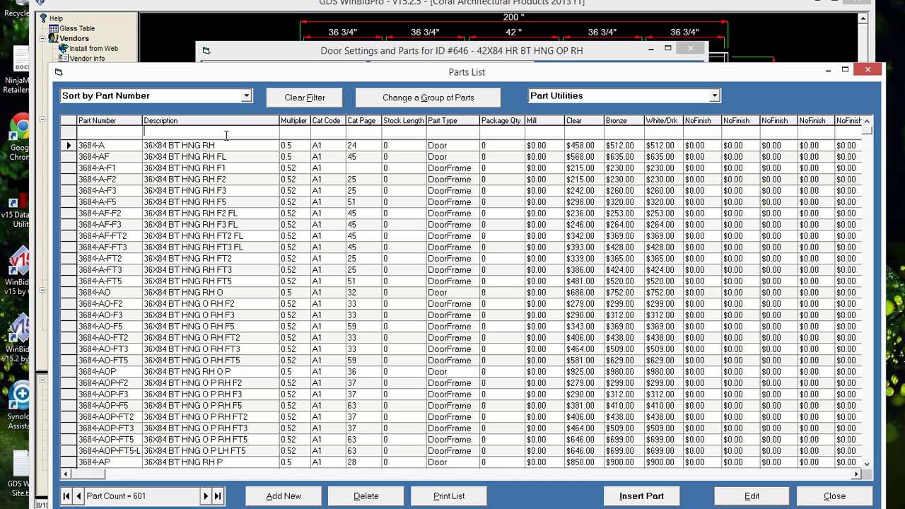
type("rail")
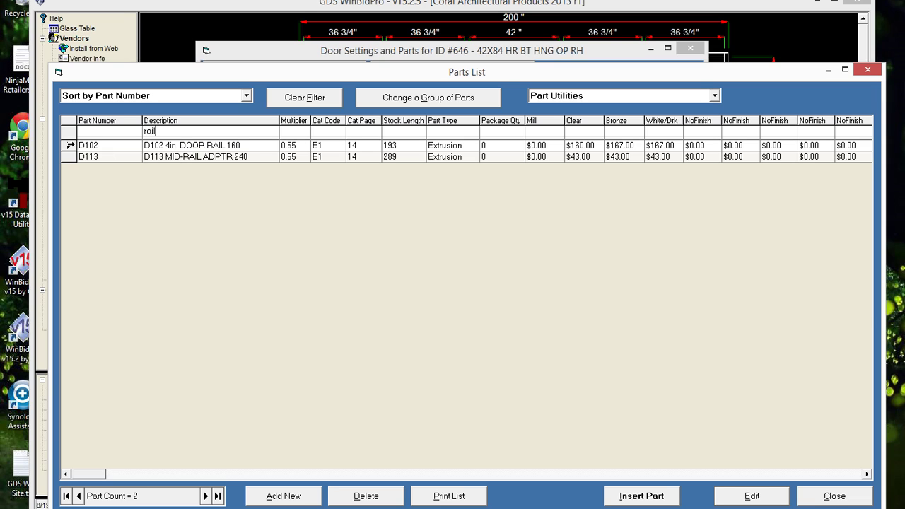
left_click(68, 156)
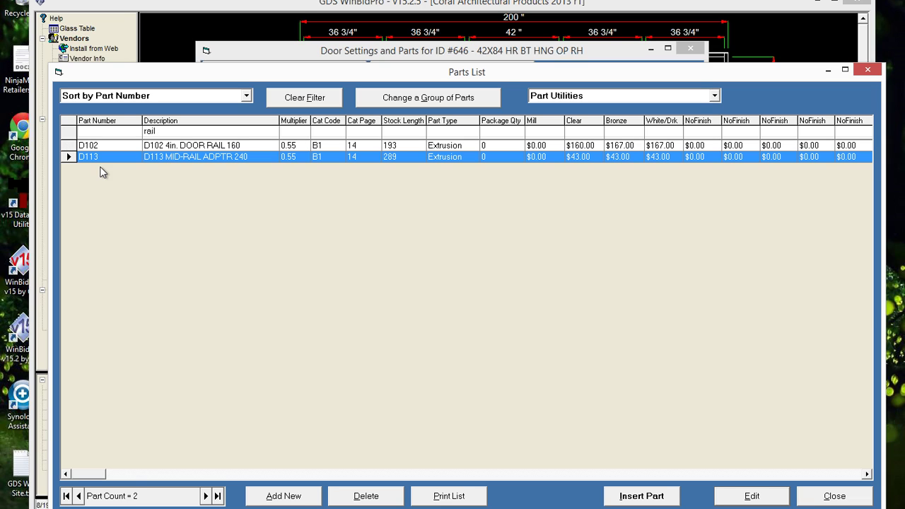
left_click(646, 500)
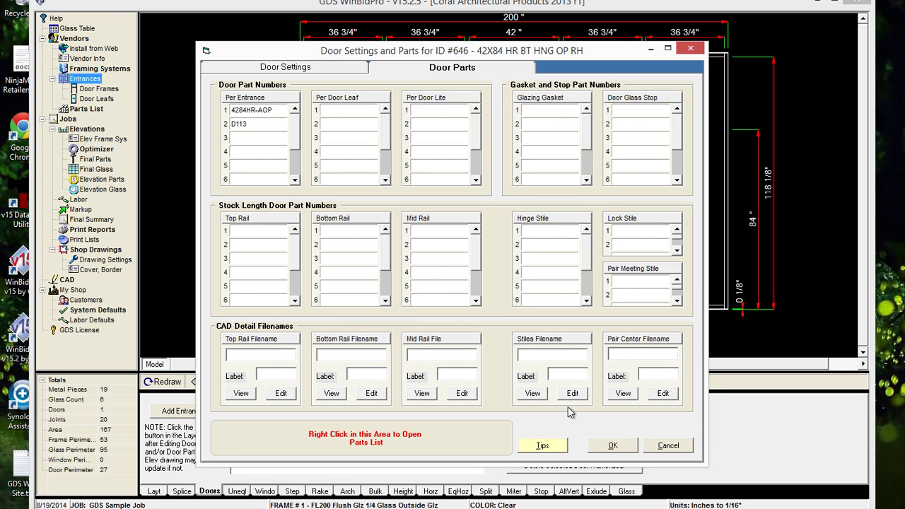
left_click(256, 109)
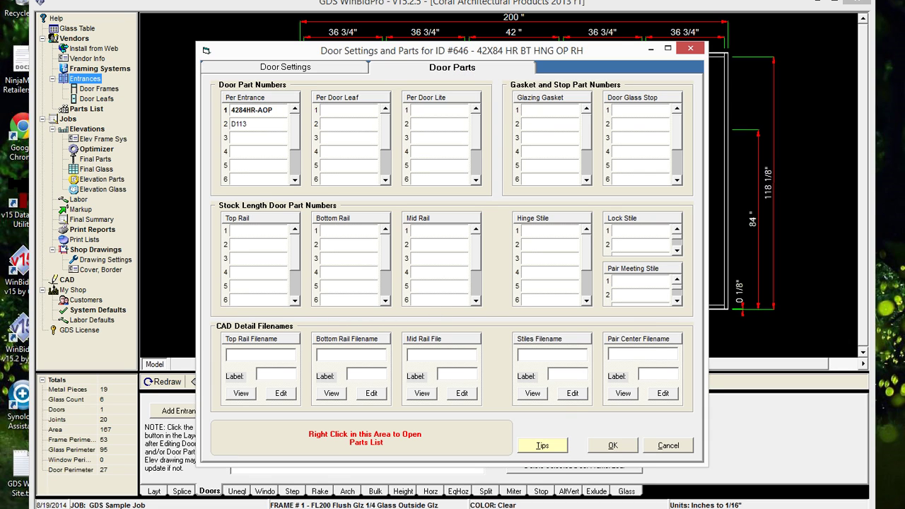
- Check the panel 3 door settings, save the door changes and redraw the Third elevation
left_click(260, 70)
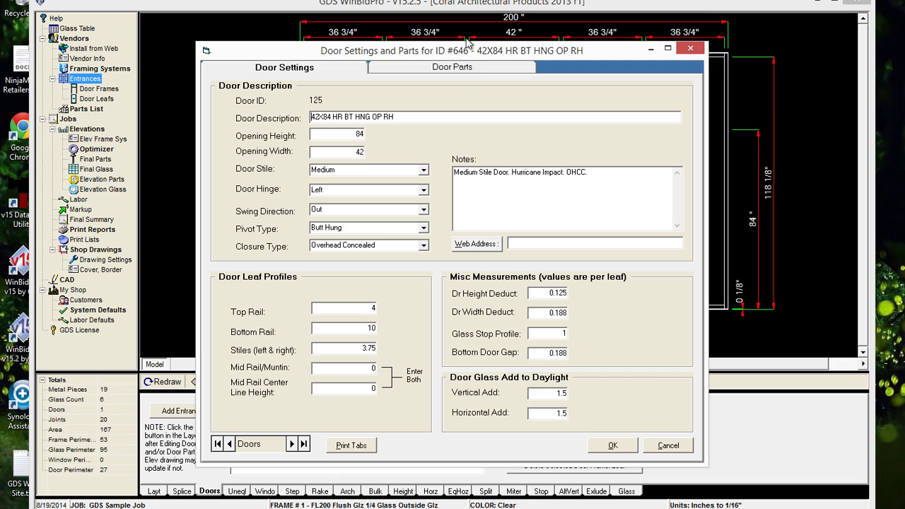
left_click(615, 447)
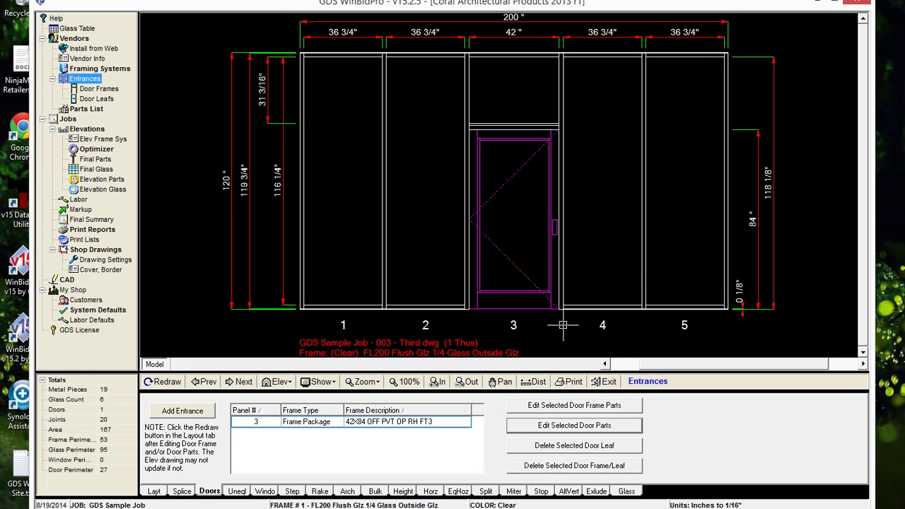
left_click(164, 381)
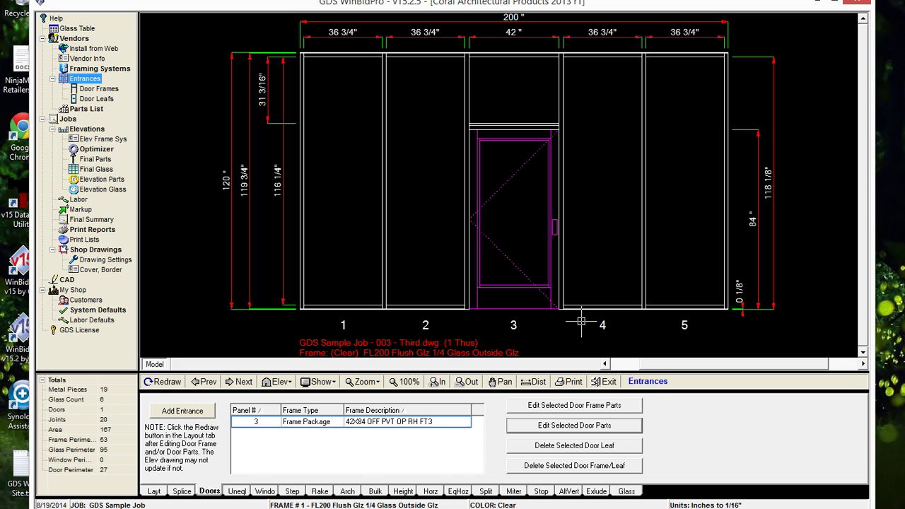
- Measure the bottom rail height of the Third elevation's panel 3 door and compare the door with Second Elev's
scroll(581, 323, "up", 5)
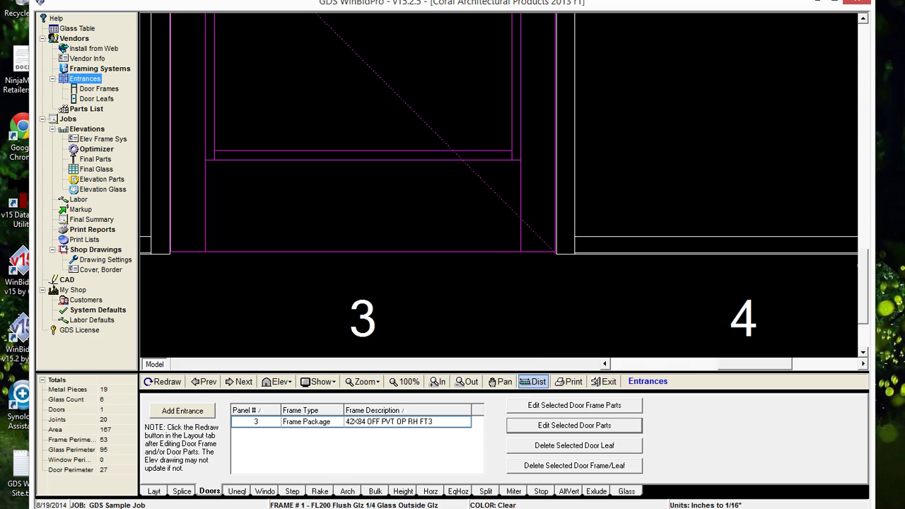
left_click(493, 251)
left_click(491, 160)
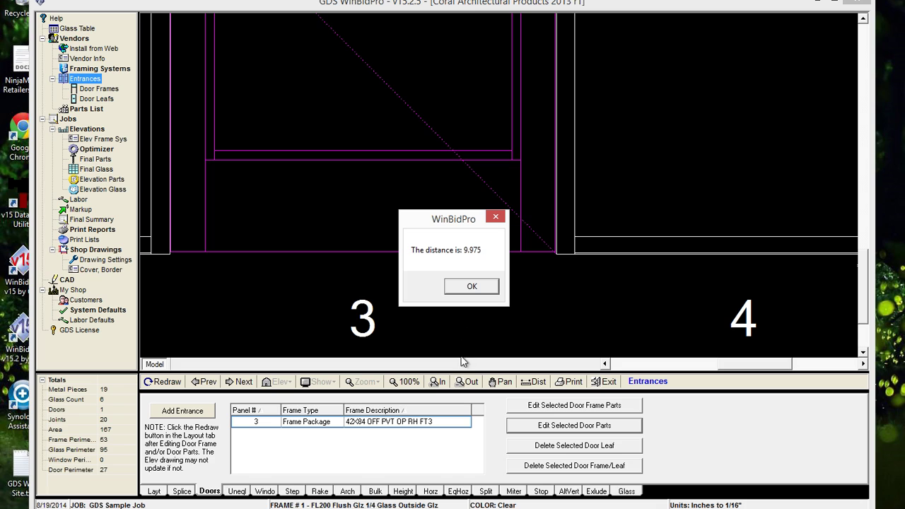
left_click(470, 287)
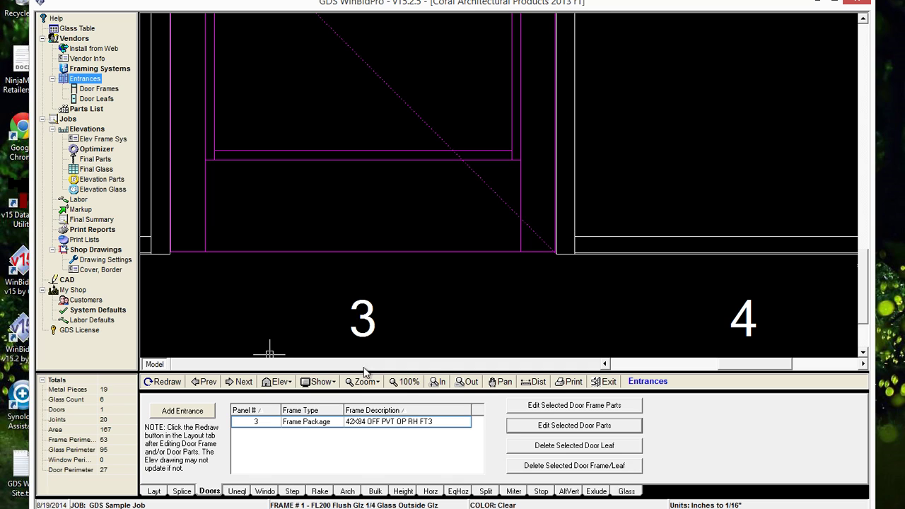
left_click(405, 381)
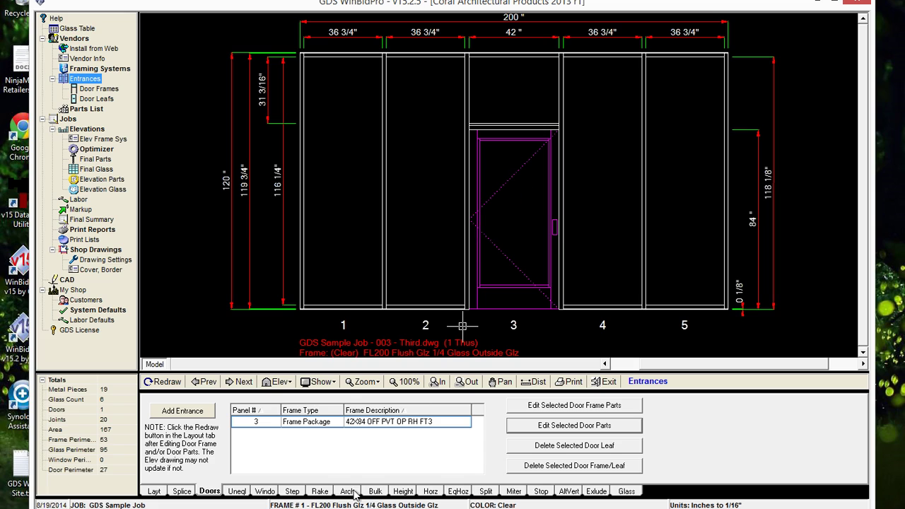
left_click(203, 385)
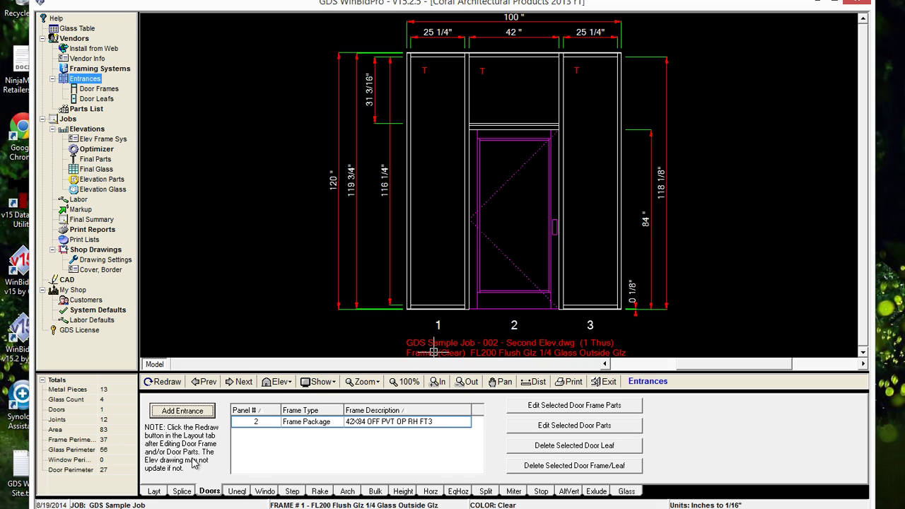
left_click(240, 382)
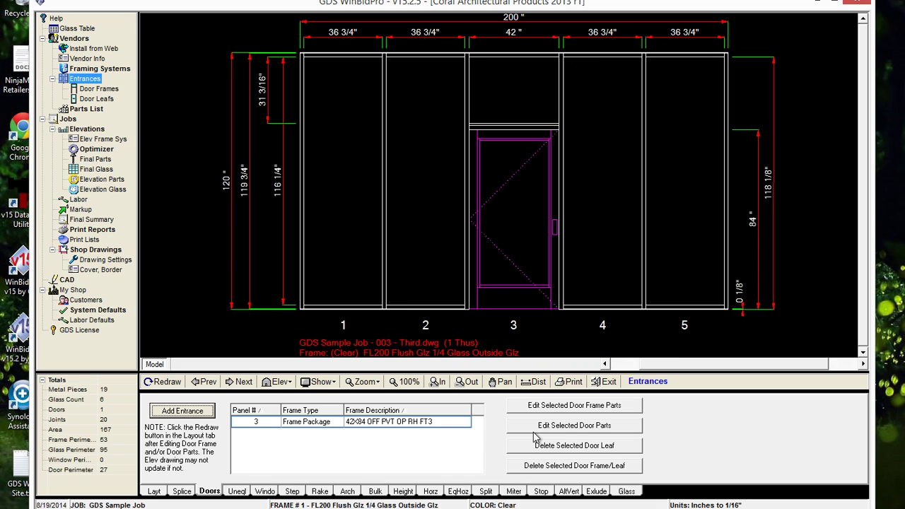
- Add the 42X84 OFF PVT OP RH FT3 entrance from panel 3 of the Third elevation to its panel 5
left_click(170, 415)
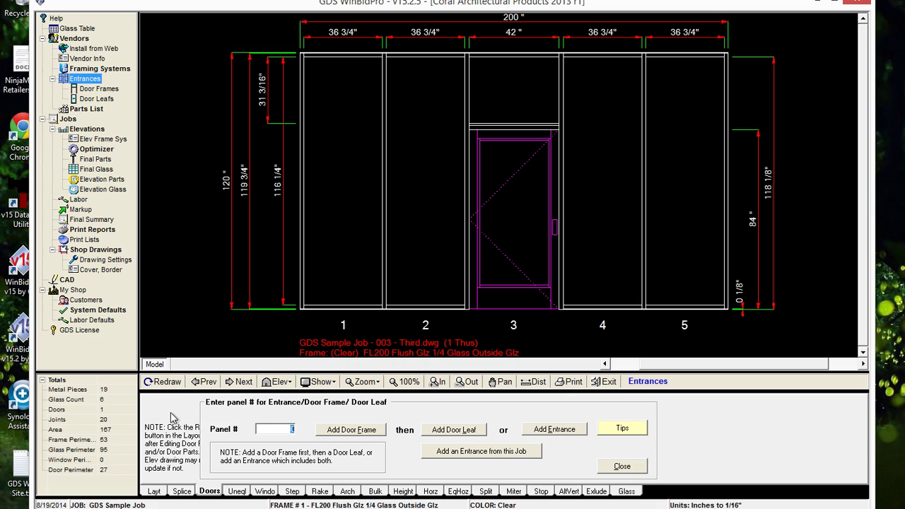
left_click(470, 454)
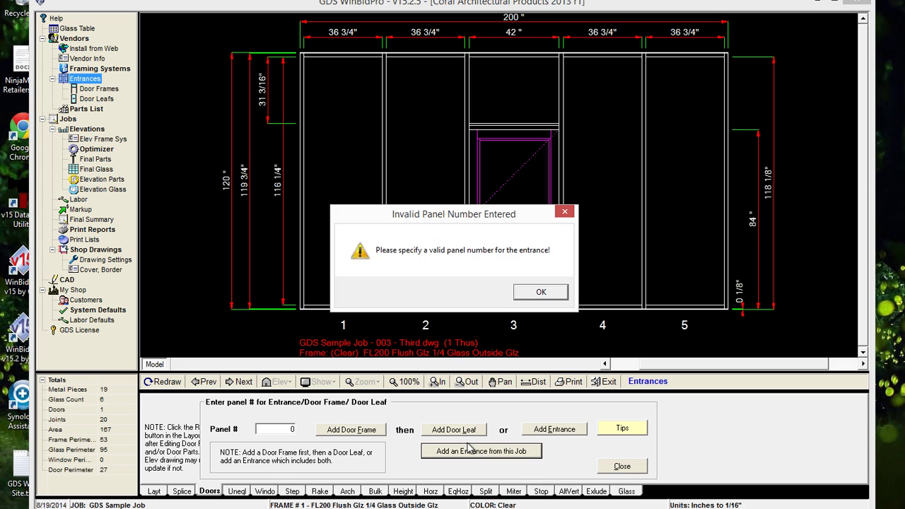
left_click(533, 293)
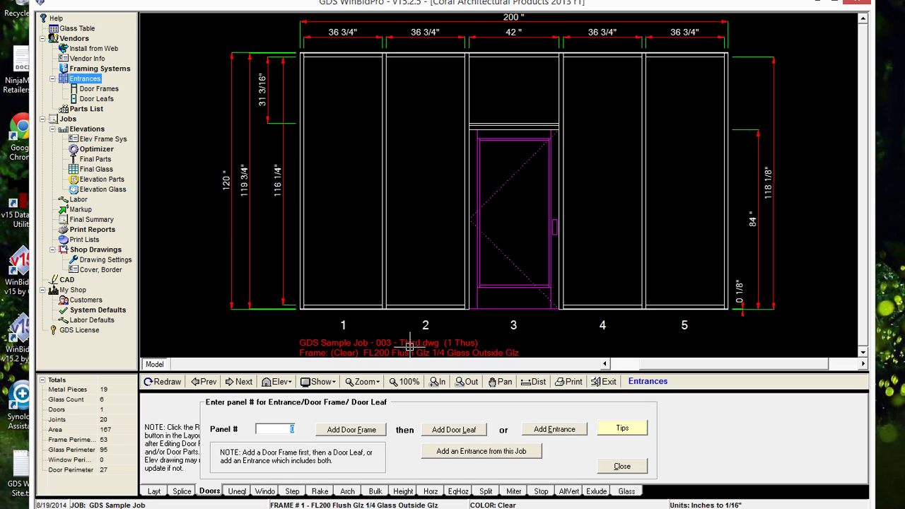
type("5")
left_click(460, 454)
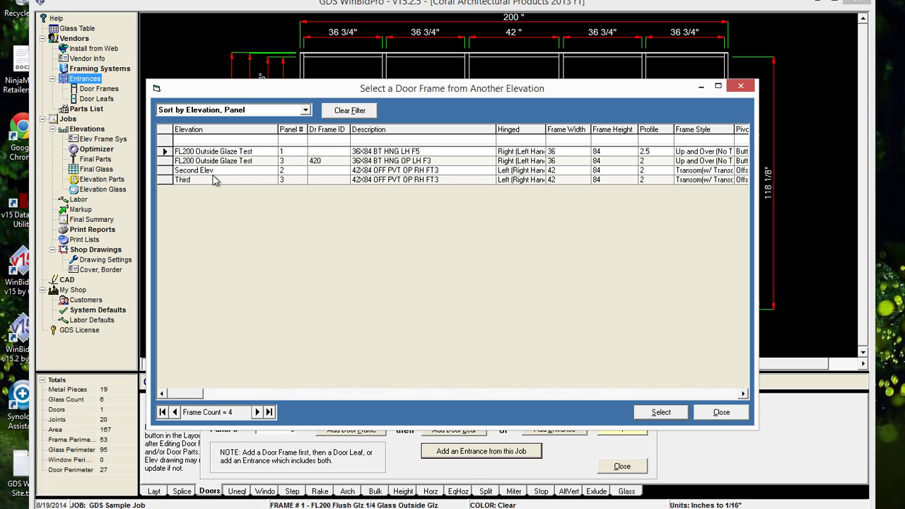
left_click(176, 182)
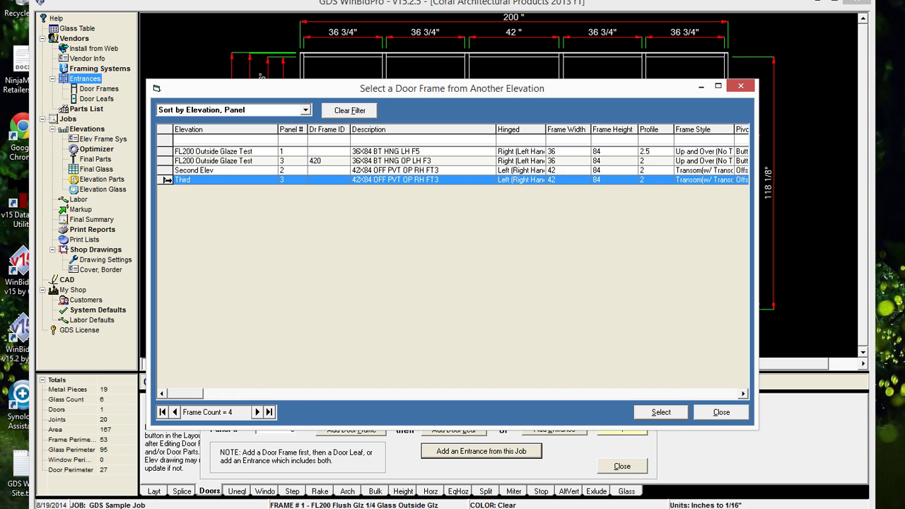
left_click(657, 415)
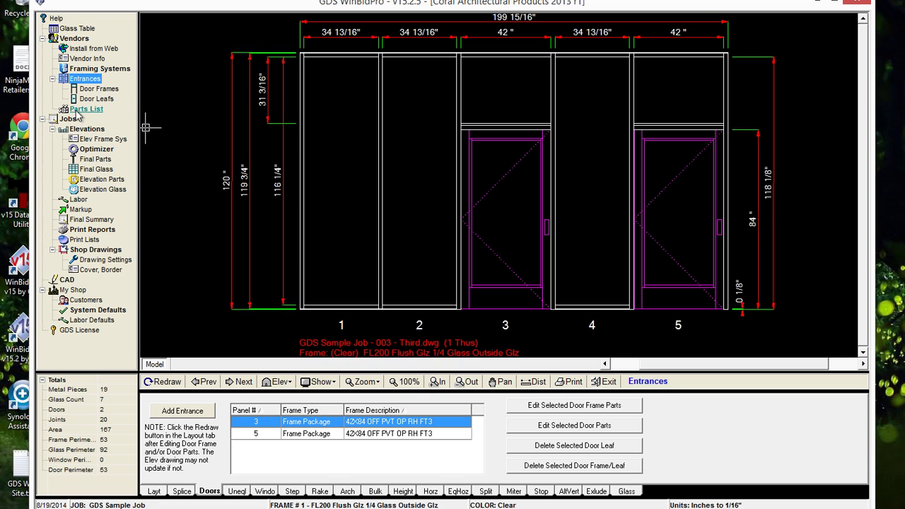
- Review the vendor's entrance configurations, including the favorite Pizza Kitchen Del Mar 2in 42x84 Left Hinge entrance
left_click(82, 79)
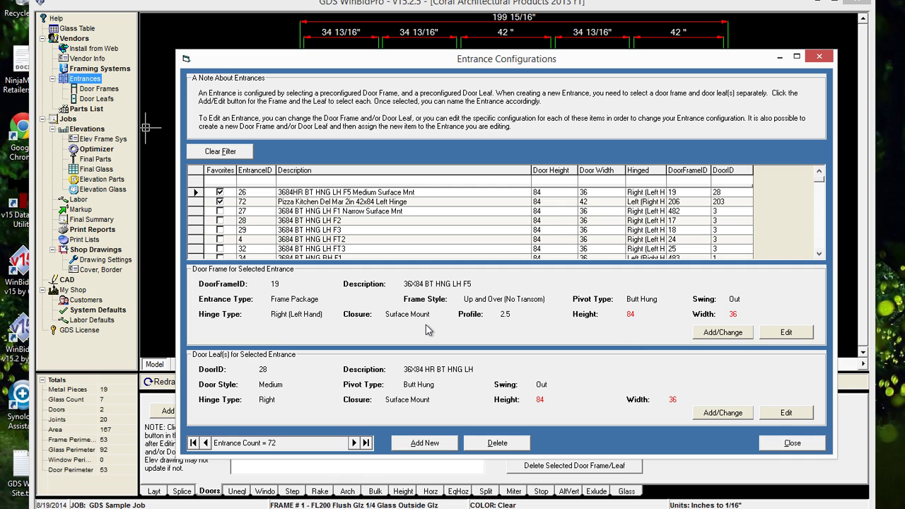
left_click(220, 202)
left_click(791, 442)
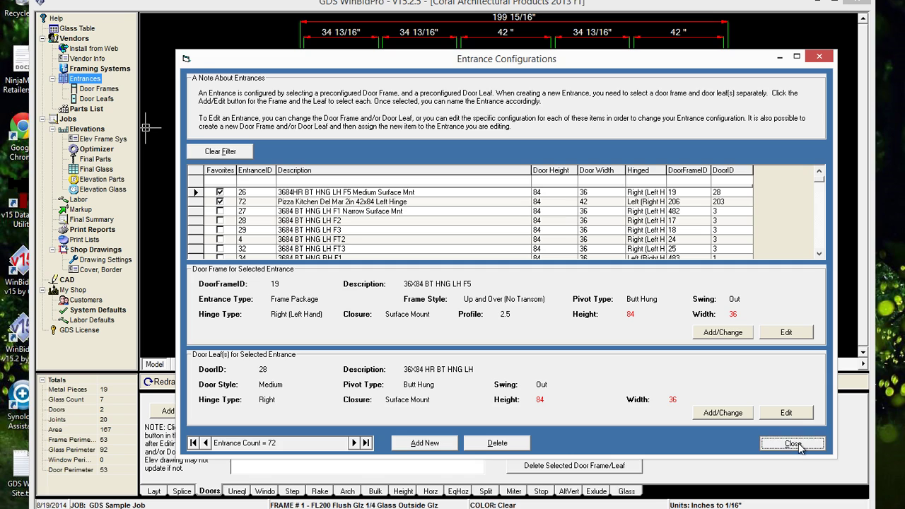